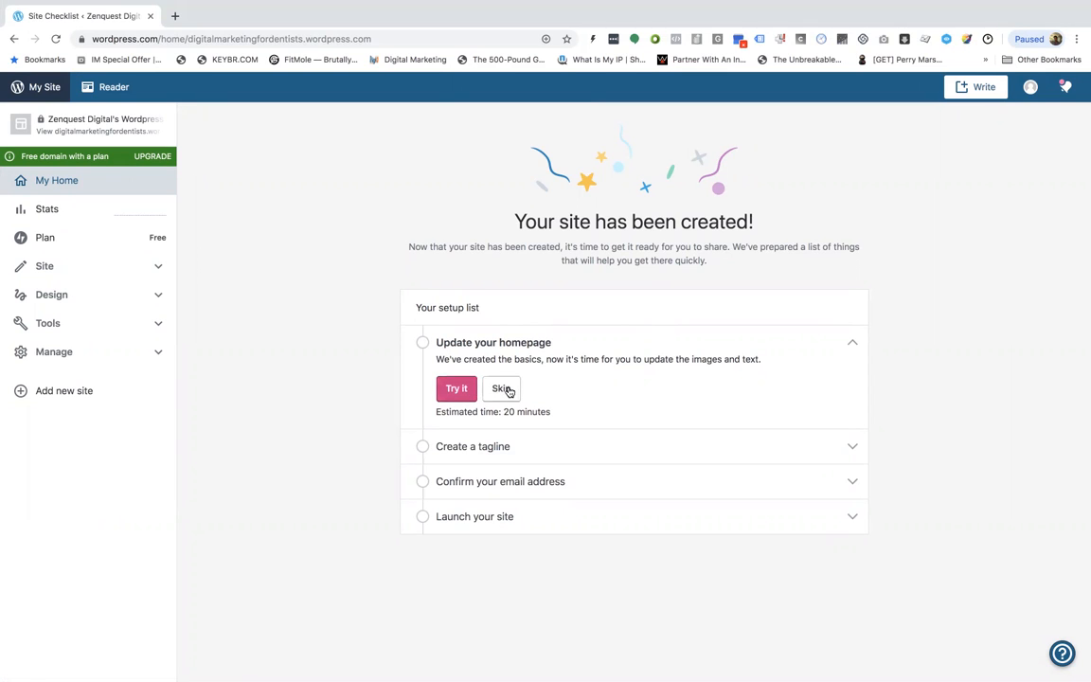
Review the completed homepage task in the setup list, then open the Create a tagline task
mouse_move(645, 5)
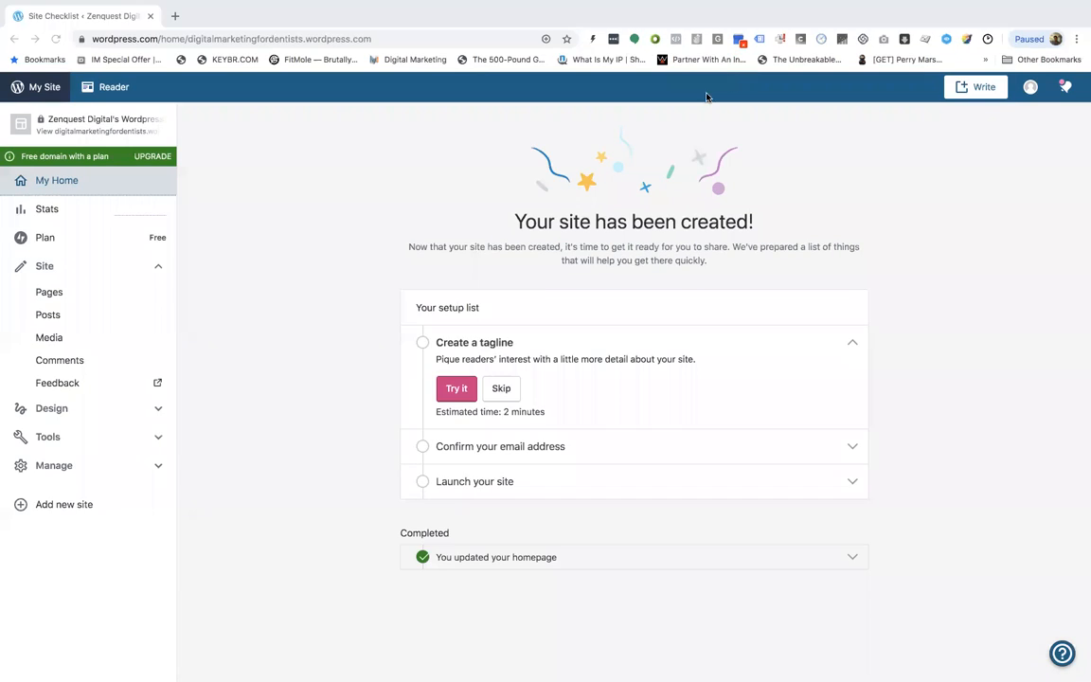
click(558, 563)
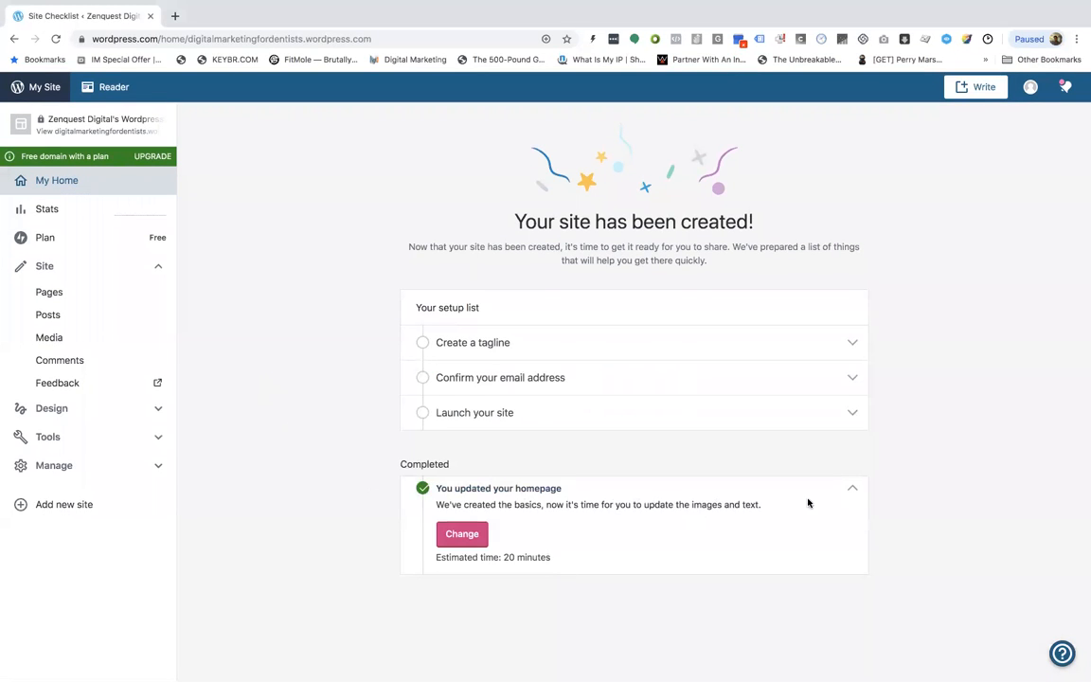
click(850, 491)
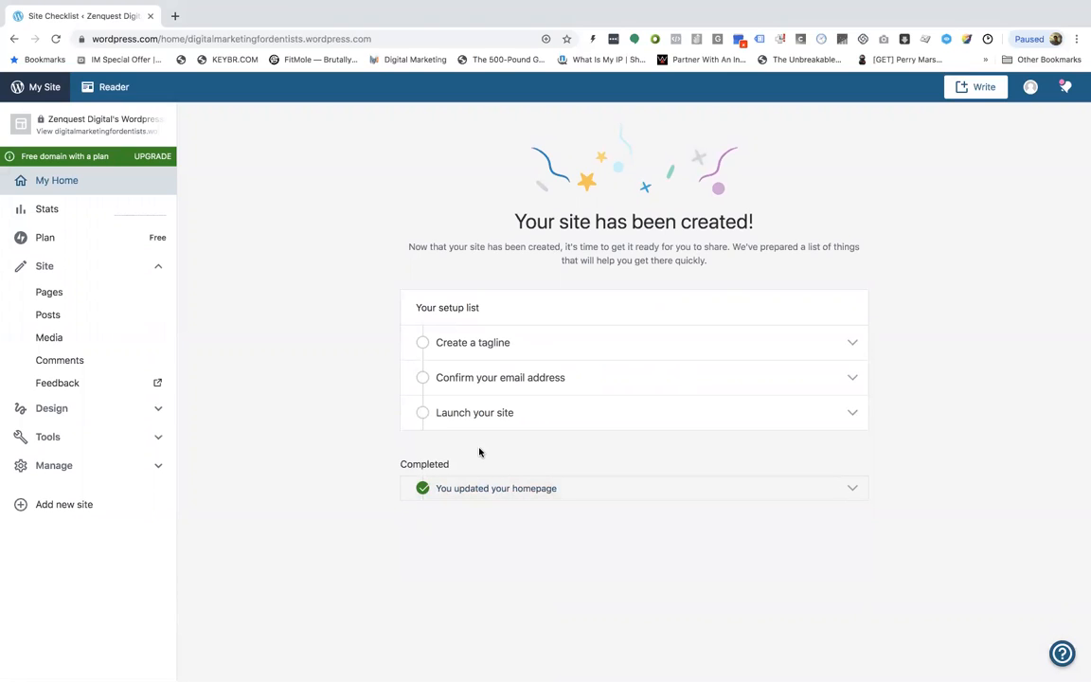
click(573, 363)
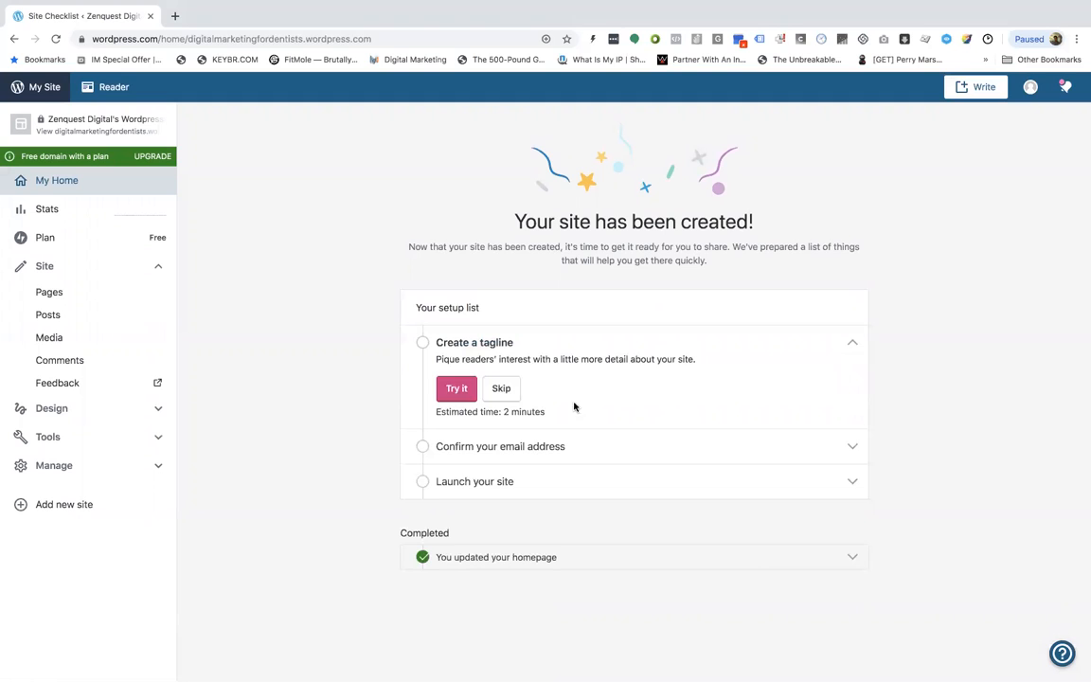
click(464, 386)
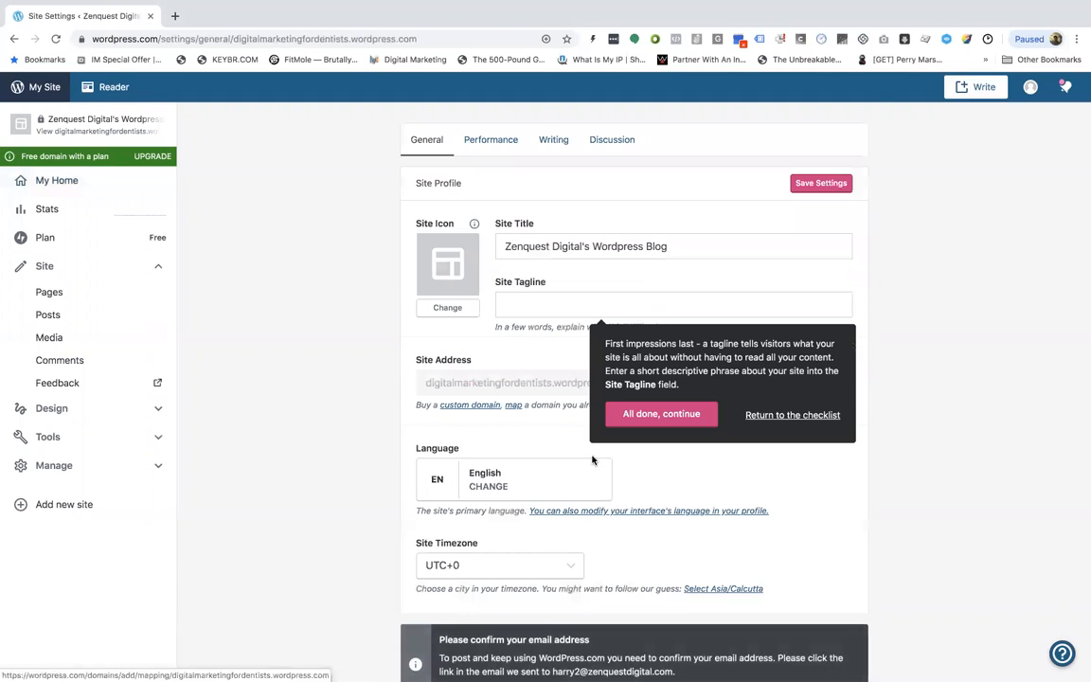
Set the site title to Digital Marketing For Dentists
triple_click(585, 248)
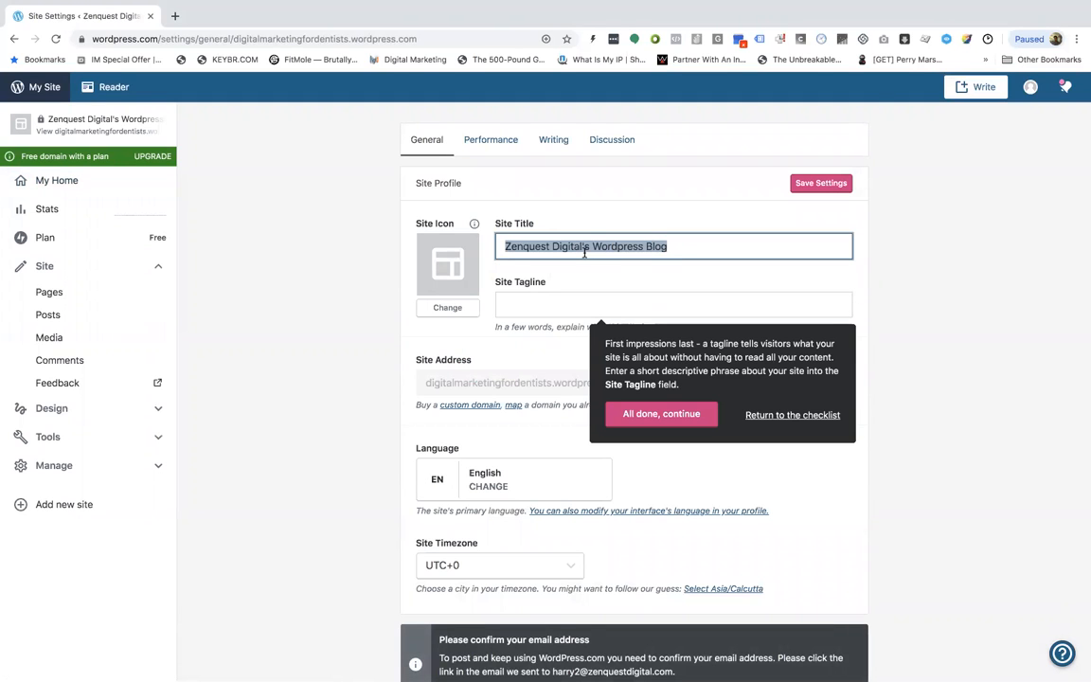
text(Digital Marketing For Dentists)
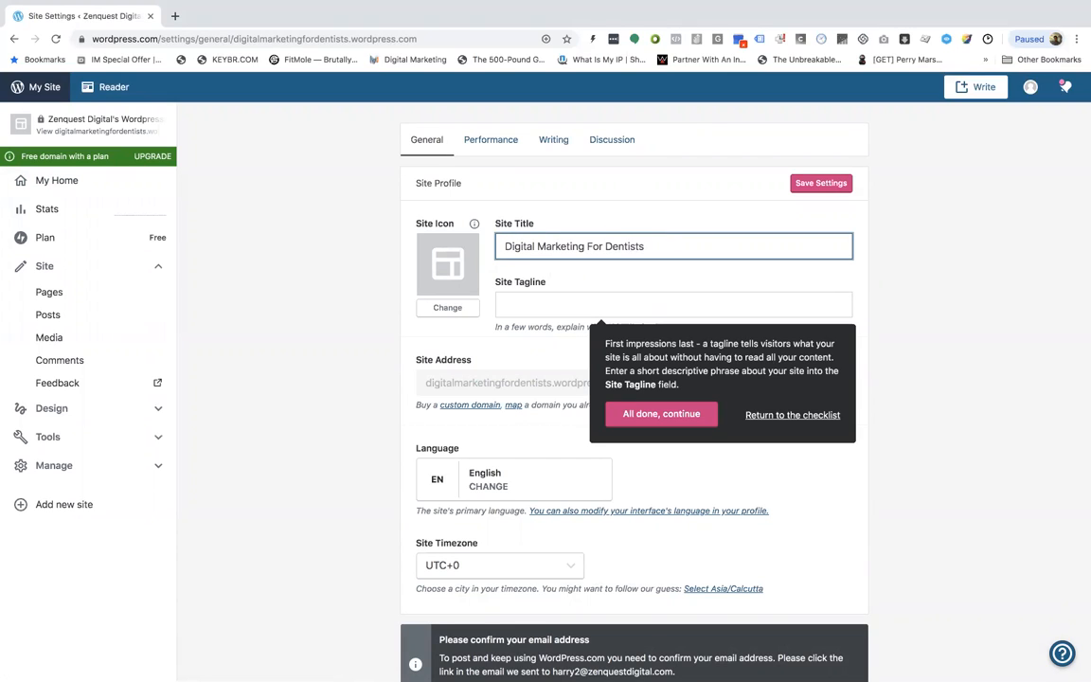
Enter the site tagline 'Helping dentists attract more patients and drive increased revenues' and continue the tagline guide
key(Tab)
text(H)
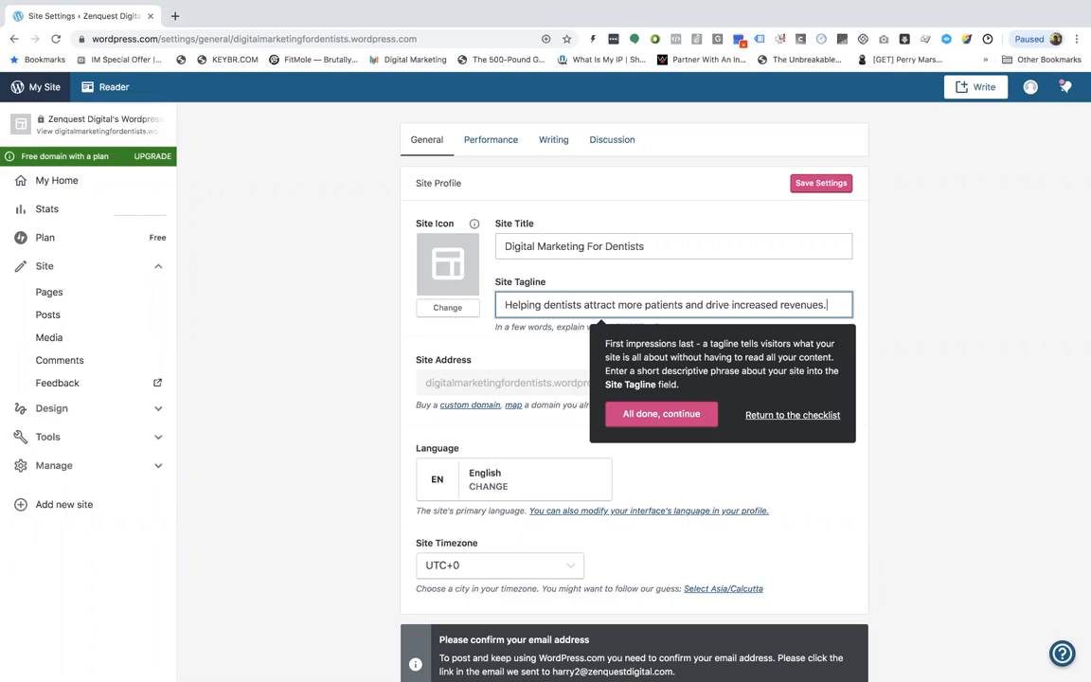
text(th Digital)
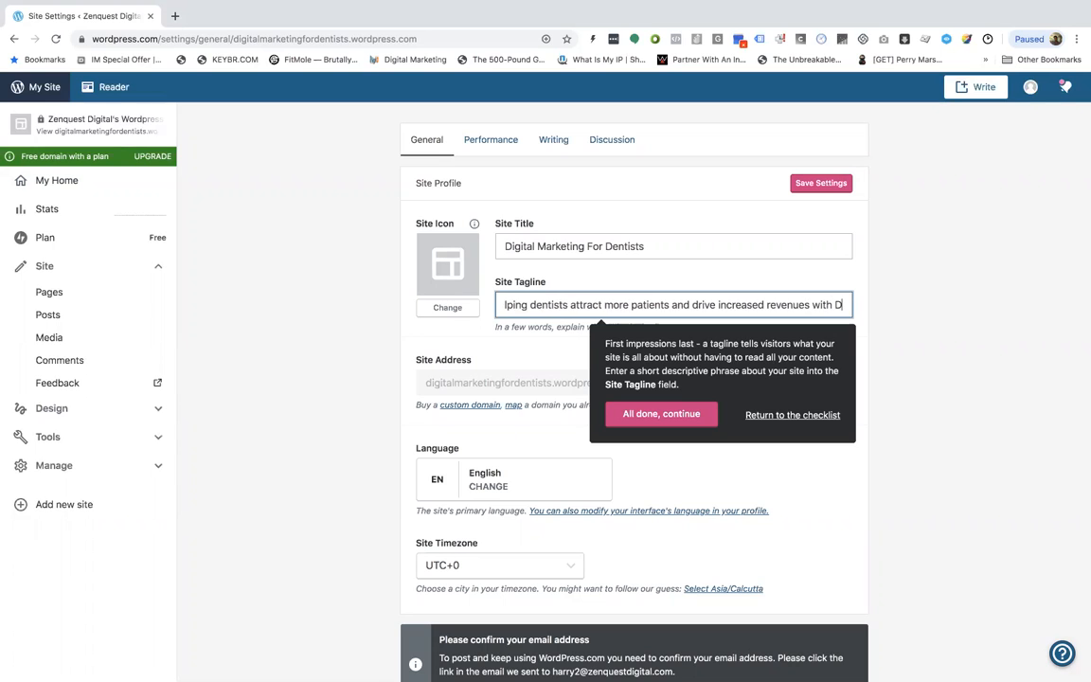
key(BackSpace)
key(BackSpace)
key(BackSpace)
key(BackSpace)
key(BackSpace)
key(BackSpace)
key(BackSpace)
key(BackSpace)
key(BackSpace)
key(BackSpace)
key(BackSpace)
key(BackSpace)
key(BackSpace)
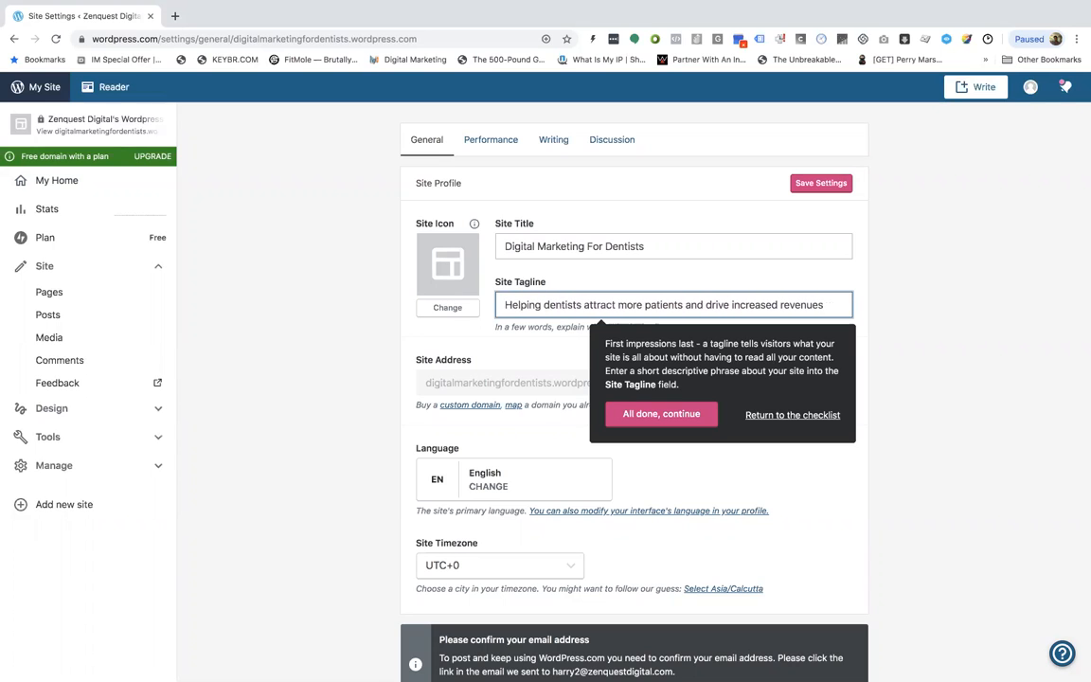
click(654, 413)
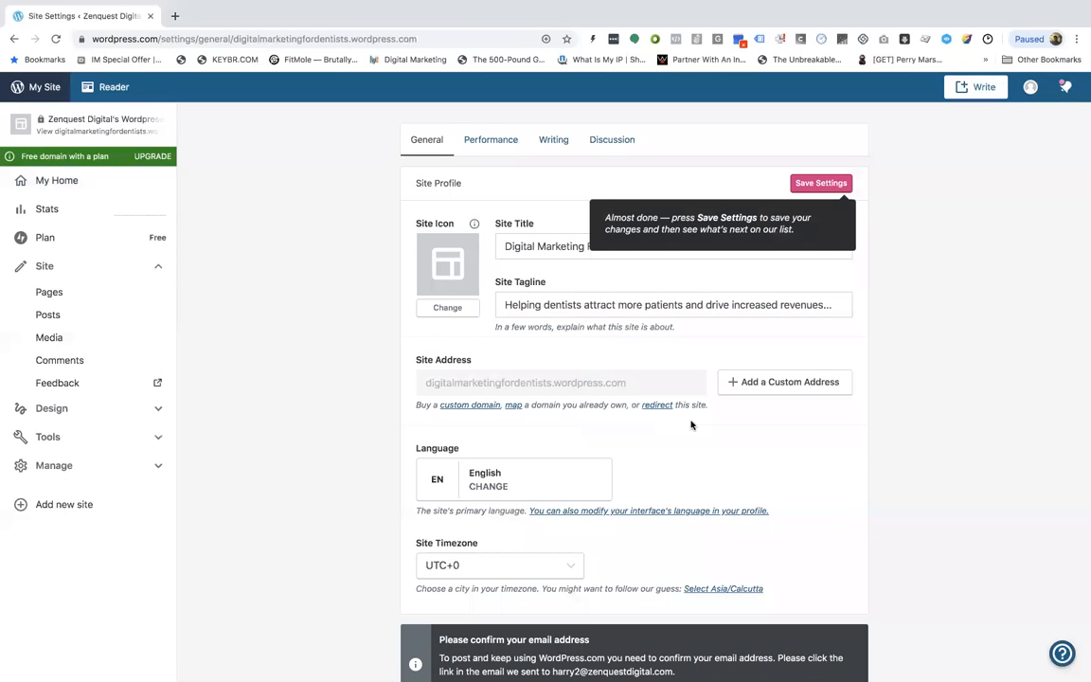
Set the site timezone to UTC+5:30
scroll(691, 417, down, 1)
scroll(570, 451, down, 1)
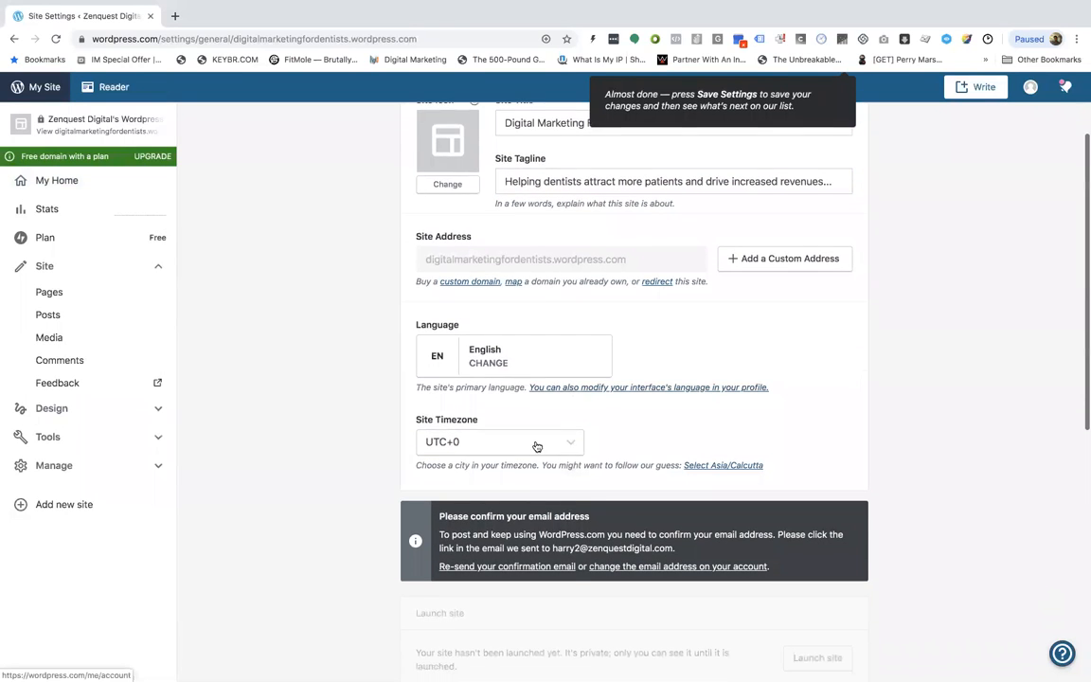
click(540, 442)
scroll(536, 366, up, 15)
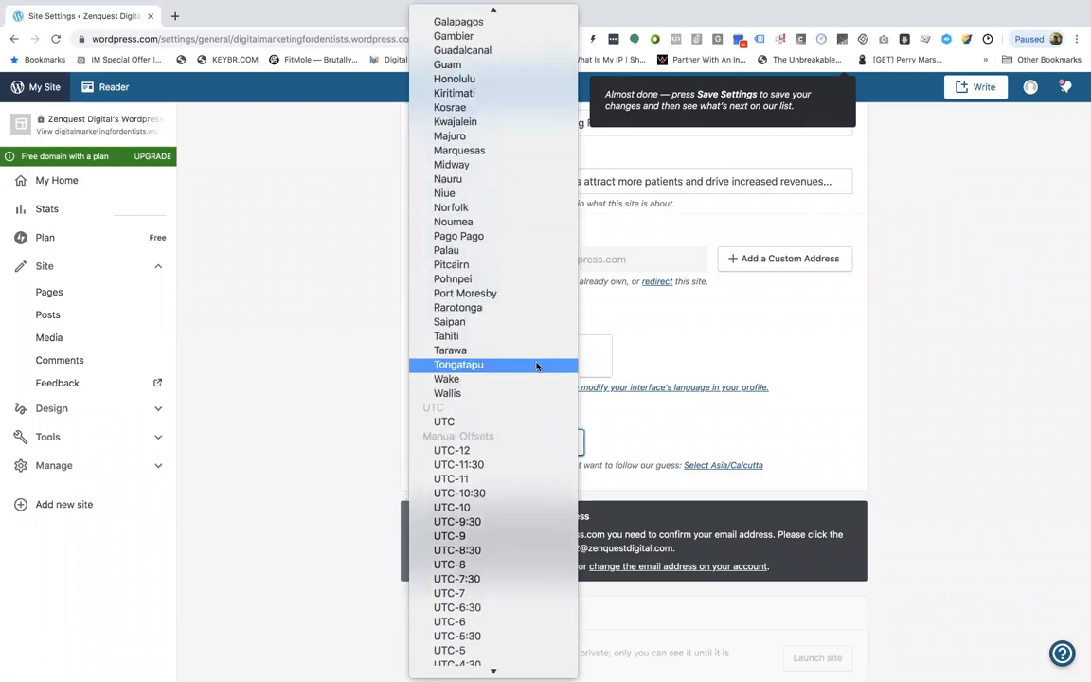
scroll(535, 365, up, 15)
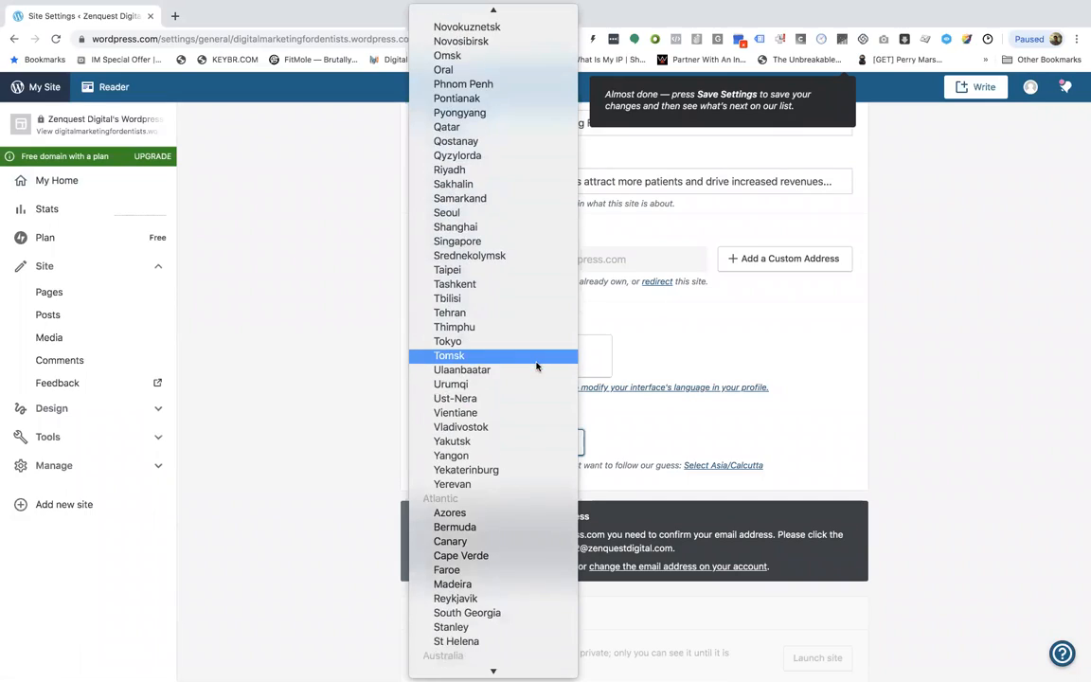
scroll(536, 365, down, 15)
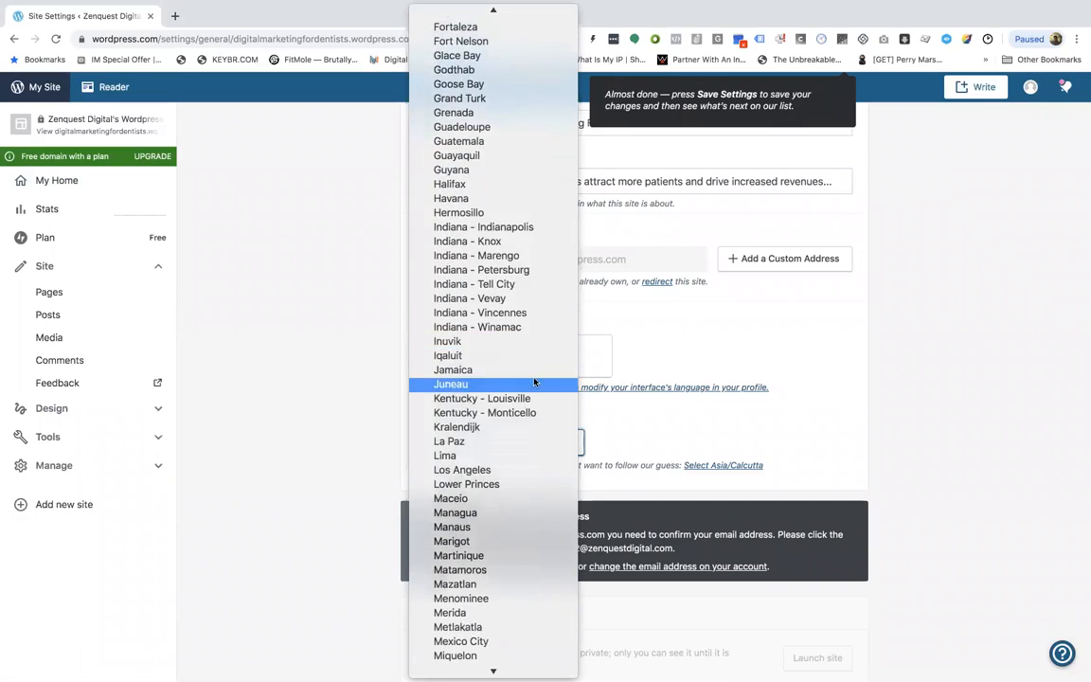
scroll(535, 382, up, 20)
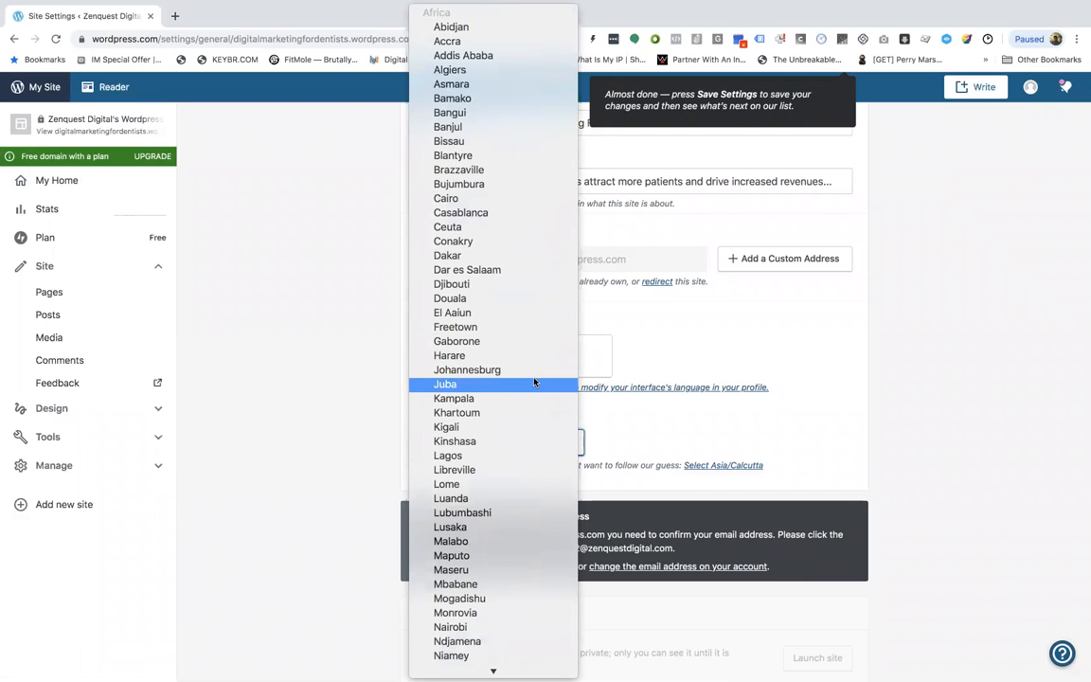
scroll(525, 358, down, 1)
scroll(520, 389, down, 1)
scroll(516, 414, up, 2)
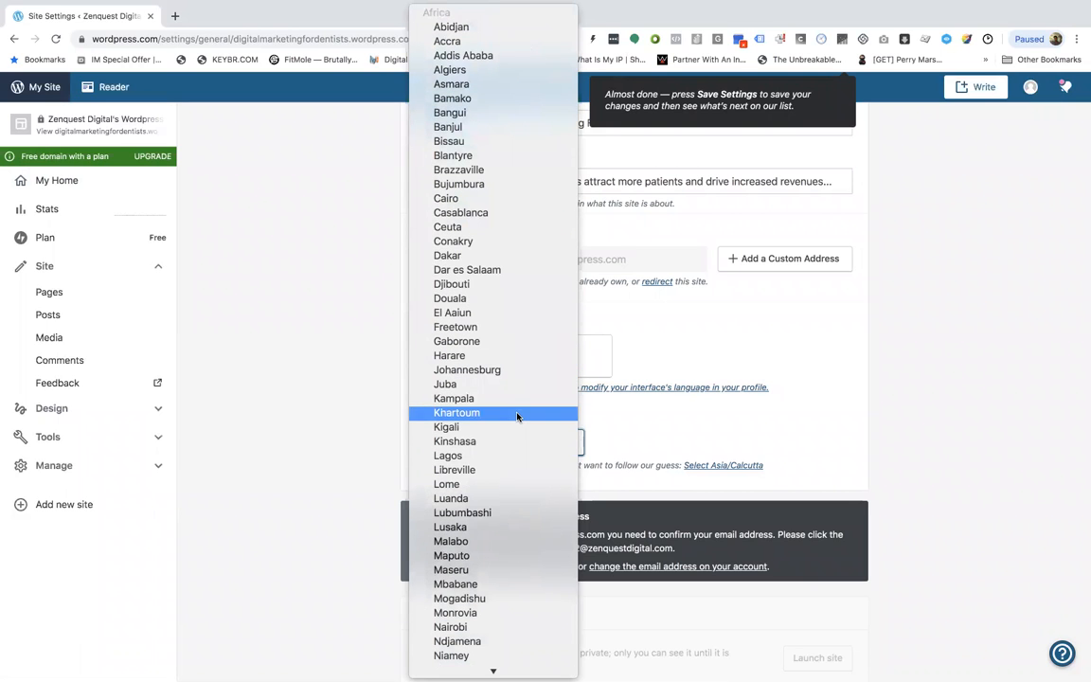
scroll(490, 258, down, 5)
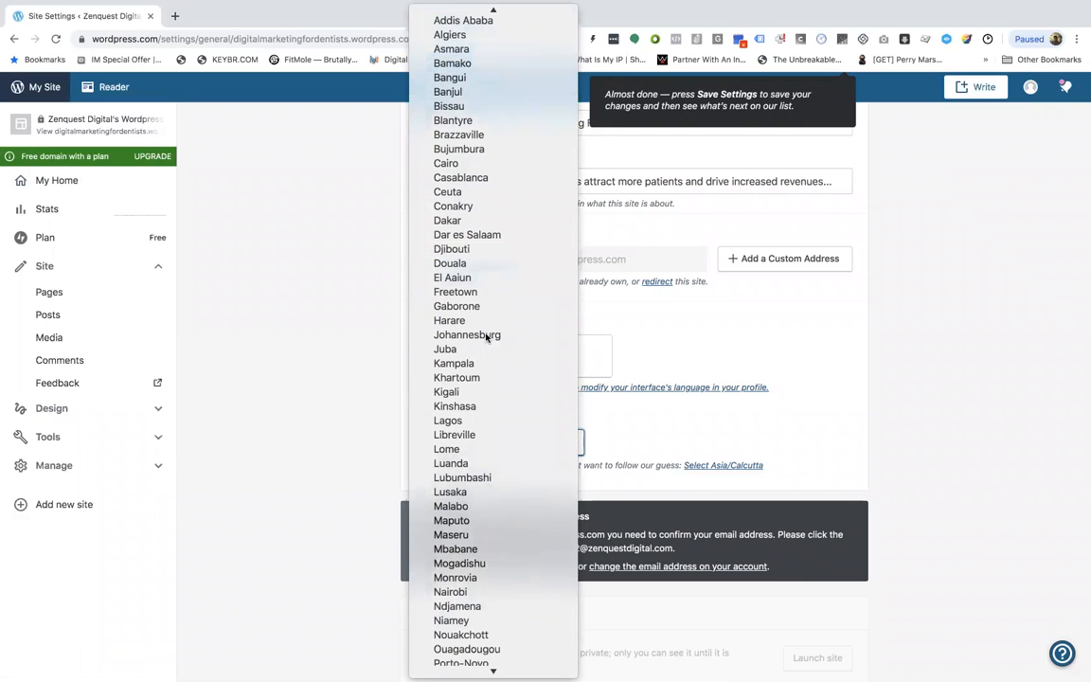
scroll(485, 363, down, 15)
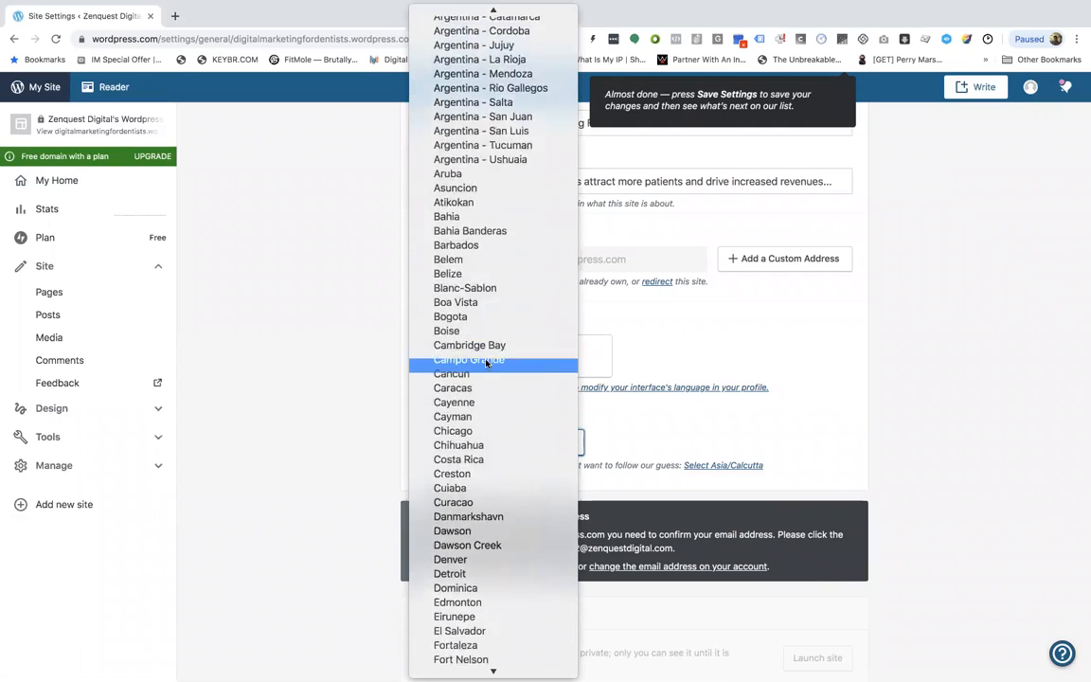
scroll(493, 456, down, 20)
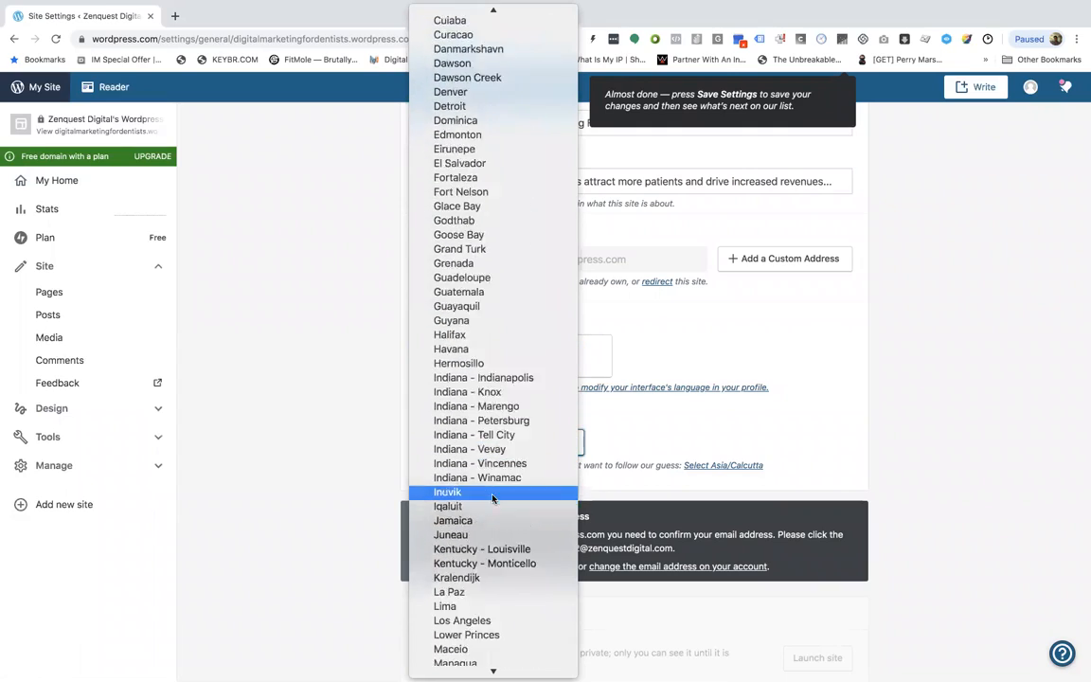
scroll(493, 497, down, 20)
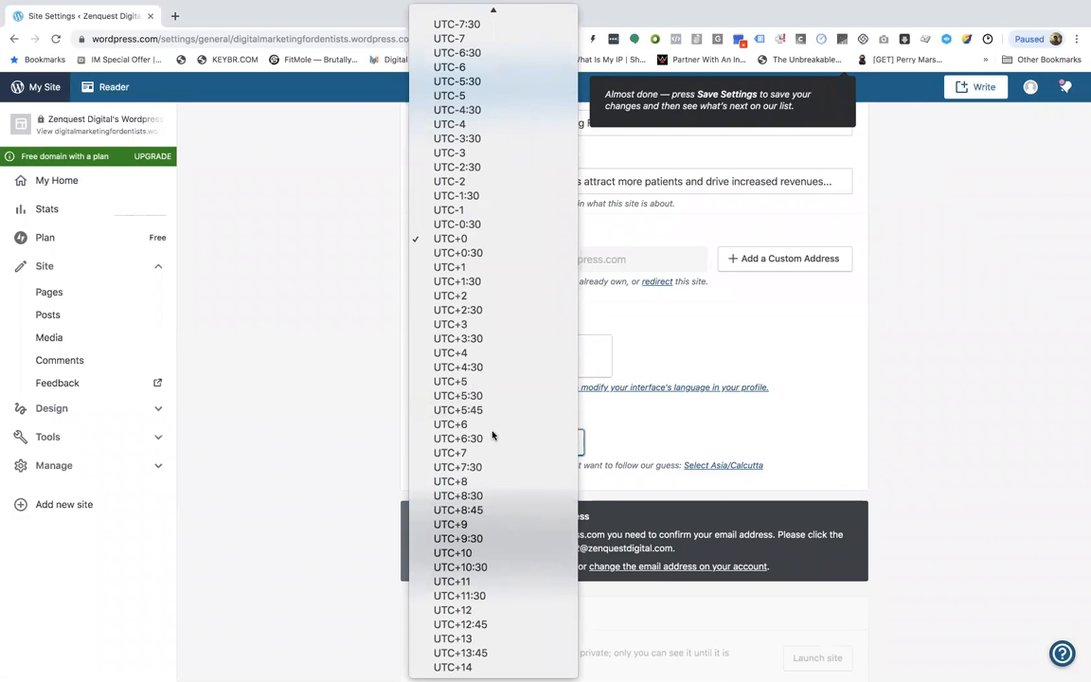
scroll(480, 380, up, 3)
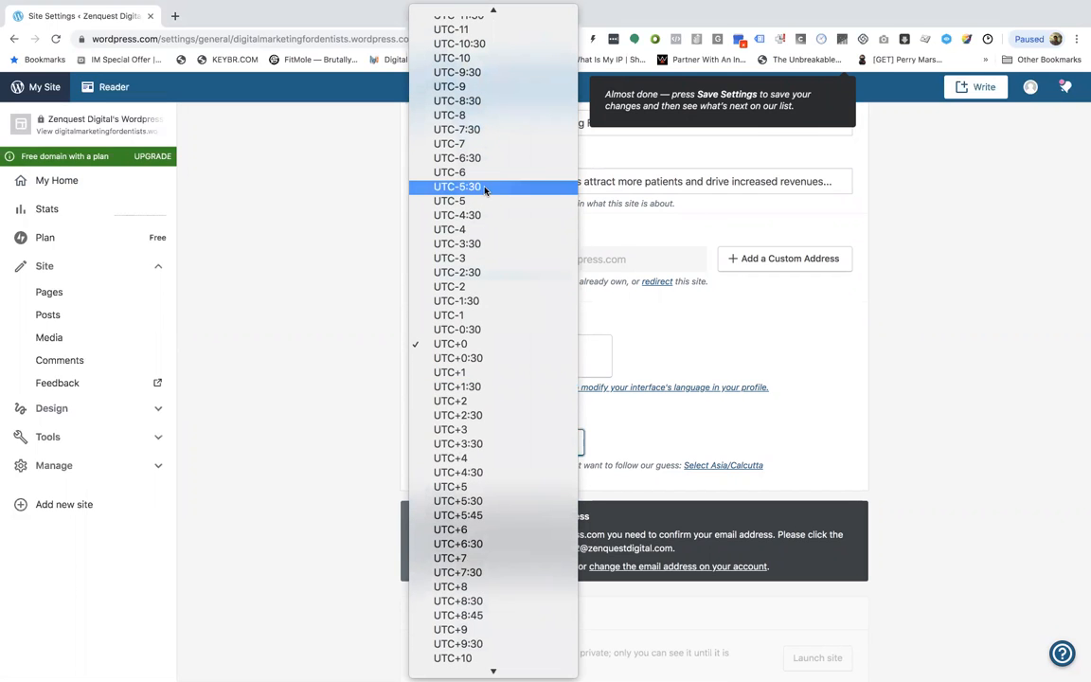
click(514, 521)
click(489, 440)
click(487, 439)
click(322, 491)
scroll(324, 490, down, 2)
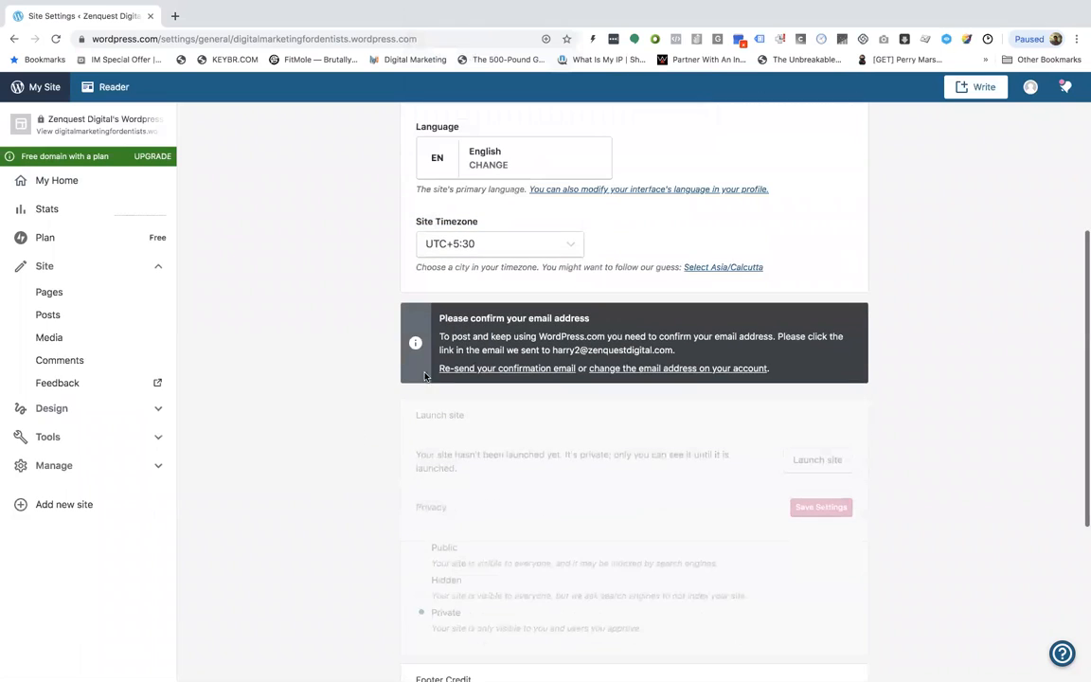
Try the suggested Asia/Calcutta timezone, then set the site timezone back to UTC+5:30
click(701, 268)
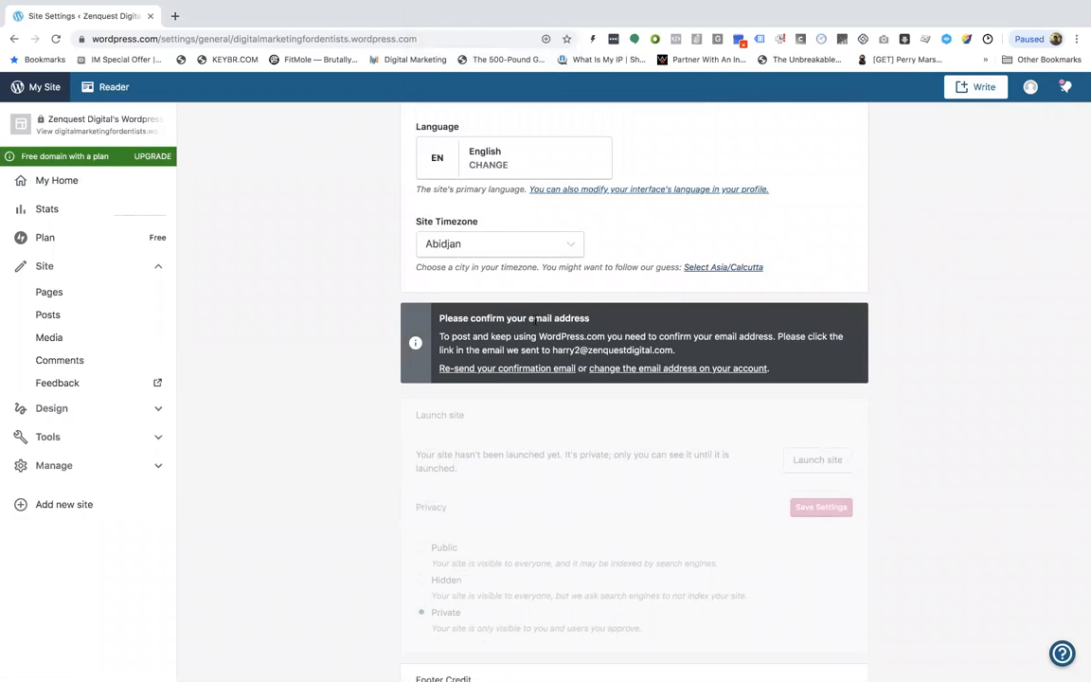
click(536, 252)
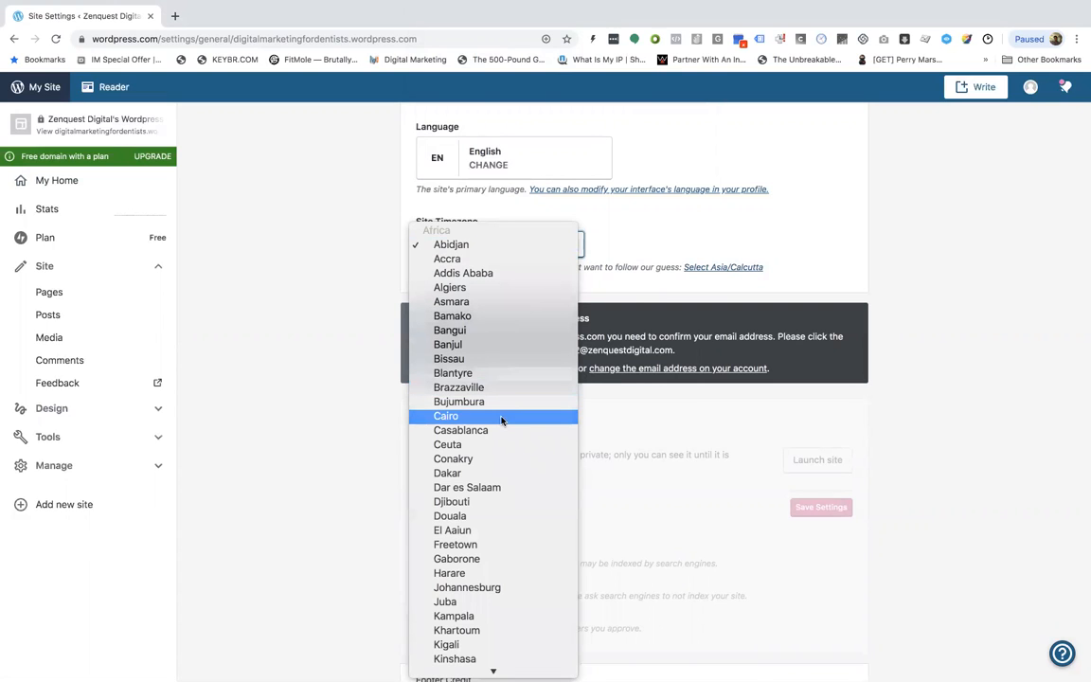
scroll(502, 393, down, 1)
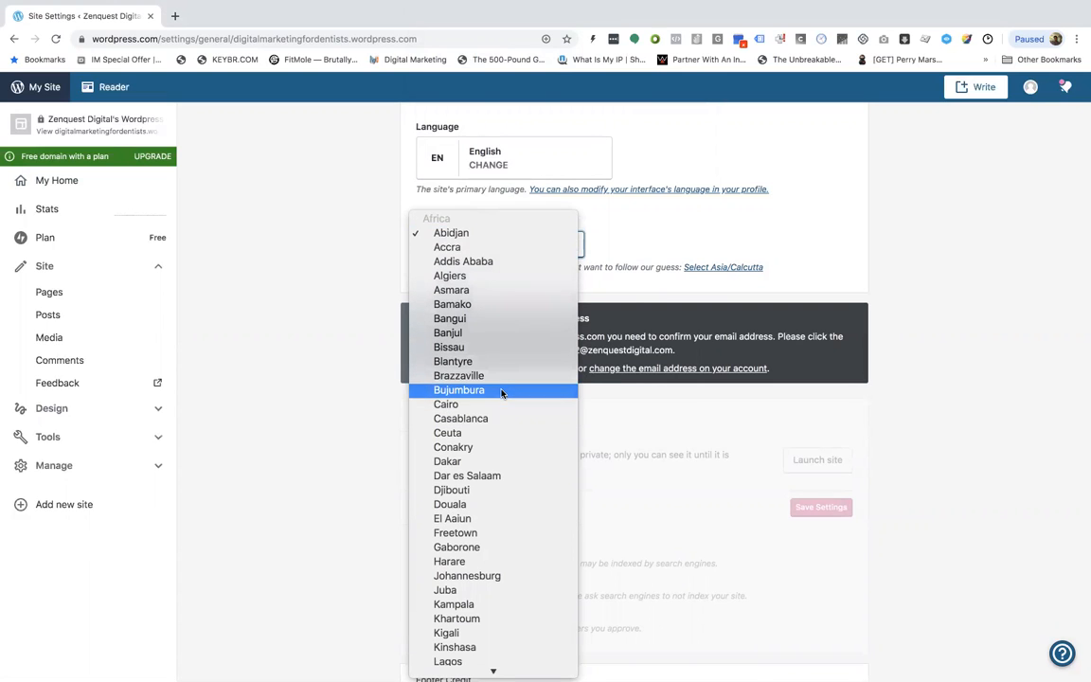
scroll(501, 393, down, 1)
scroll(501, 497, down, 20)
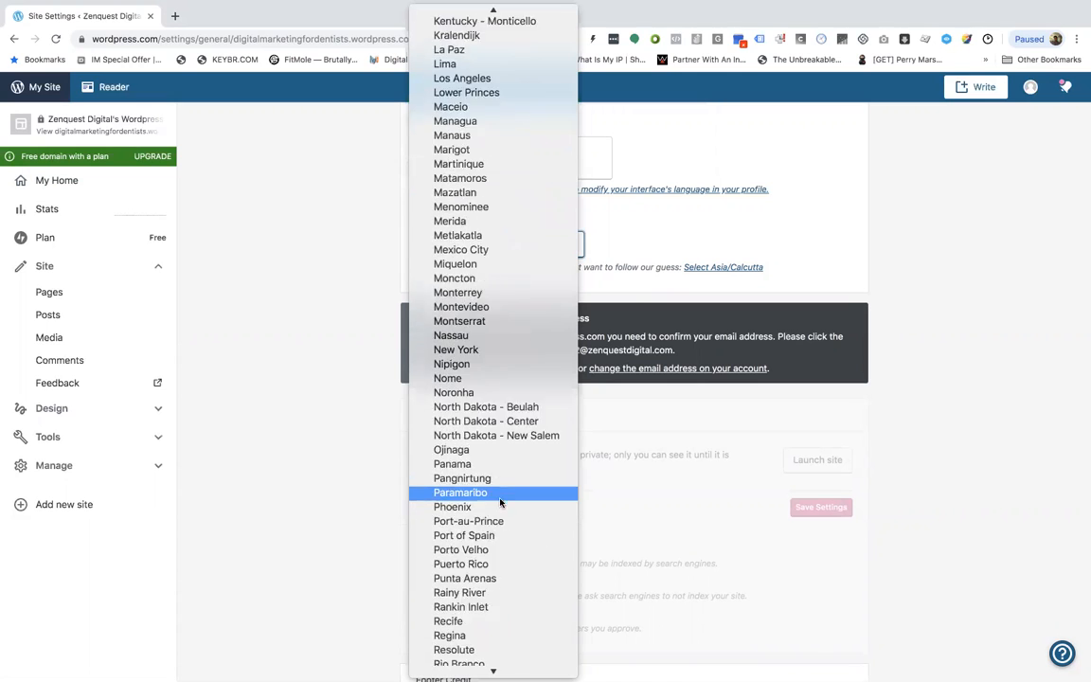
scroll(501, 503, down, 10)
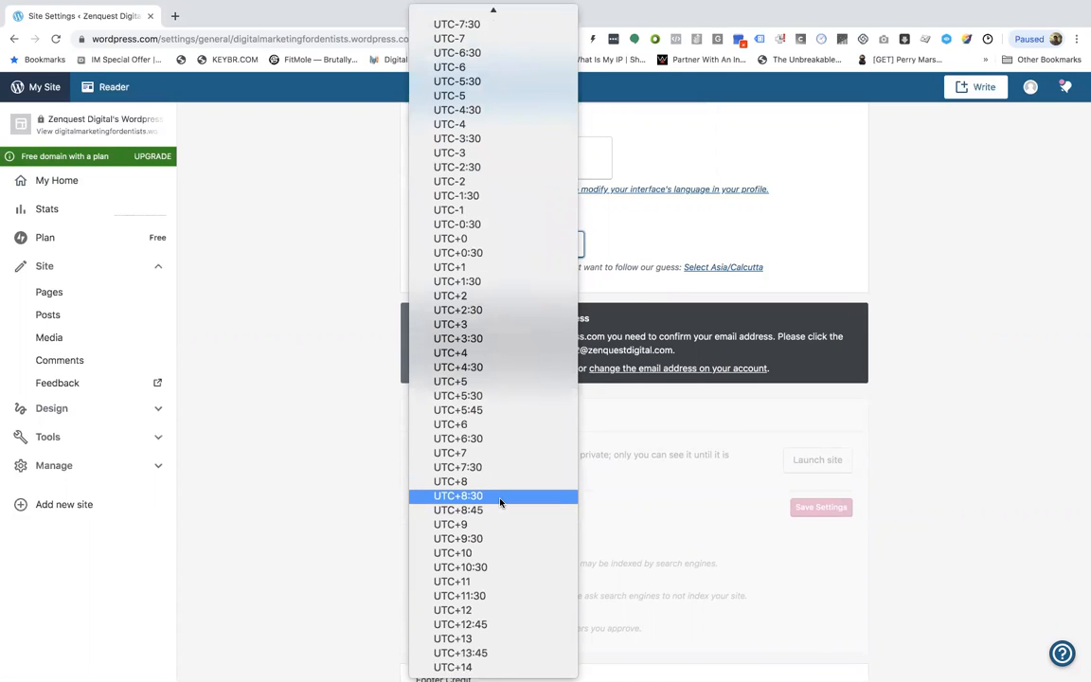
click(499, 396)
Confirm the account's email address from the WordPress.com activation email
scroll(334, 406, down, 3)
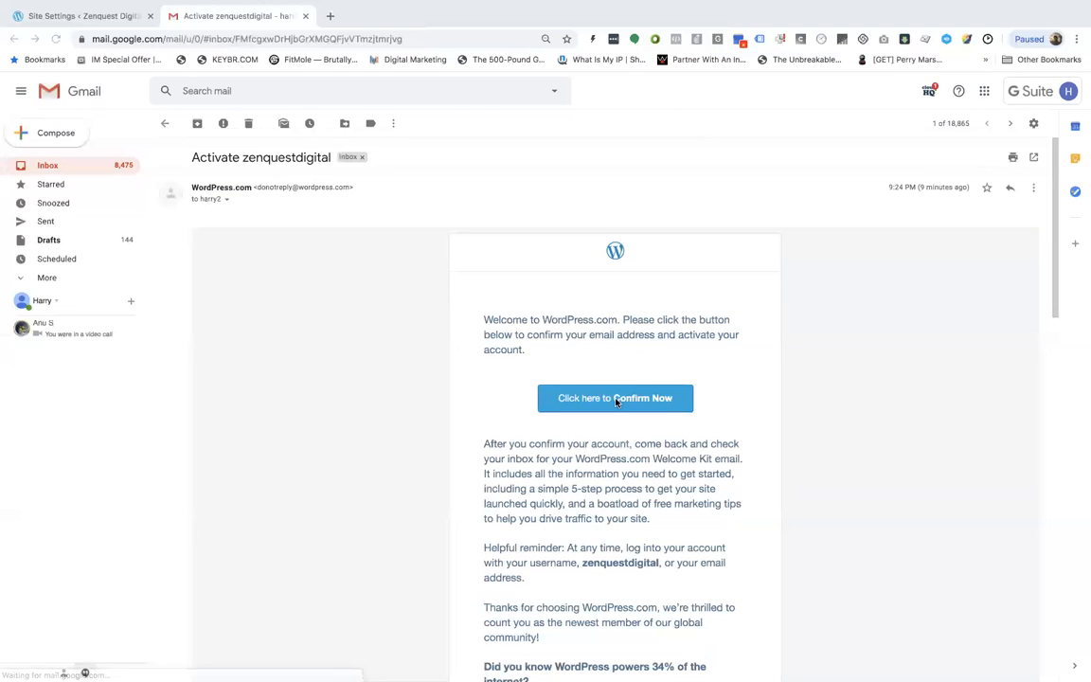
click(616, 397)
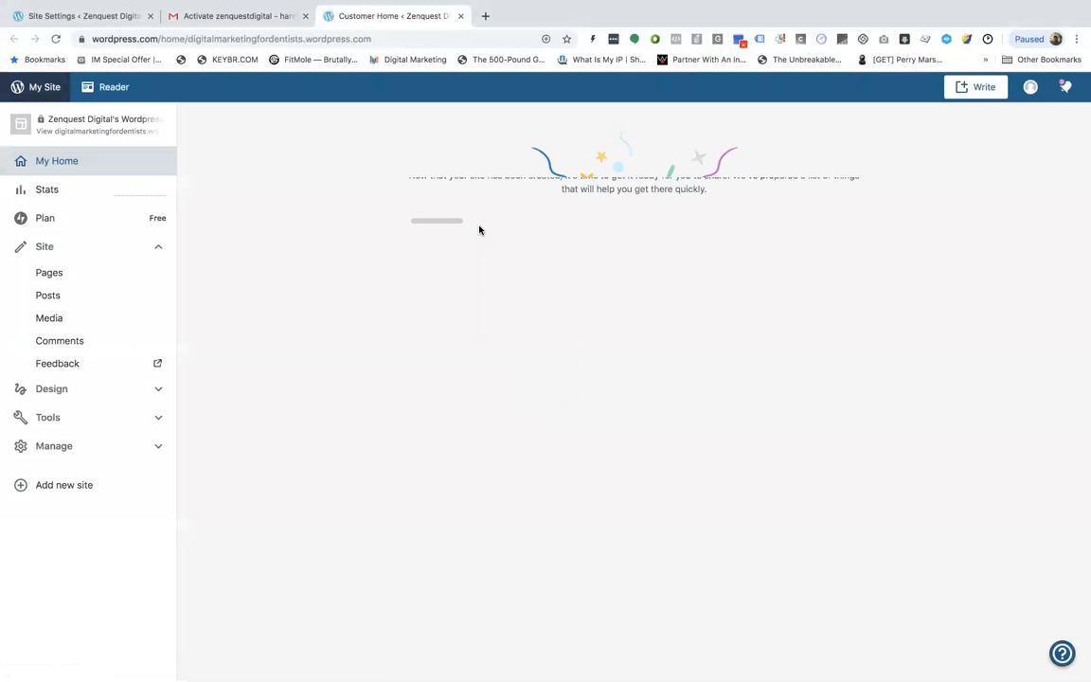
Switch back to the site settings tab and reload the page
click(75, 16)
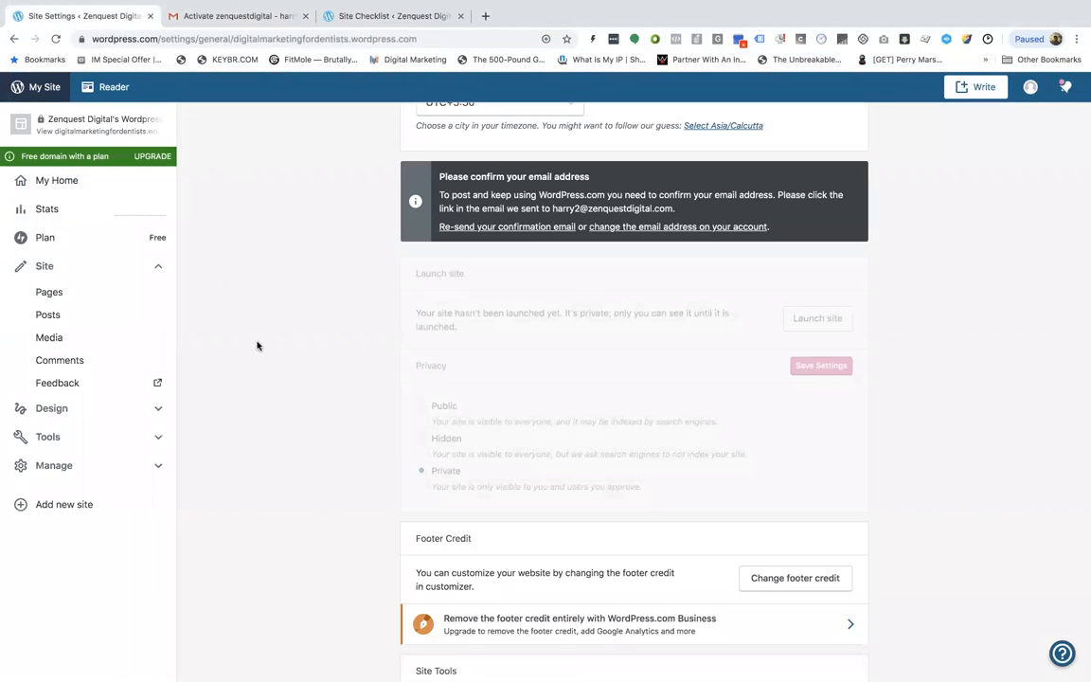
click(54, 39)
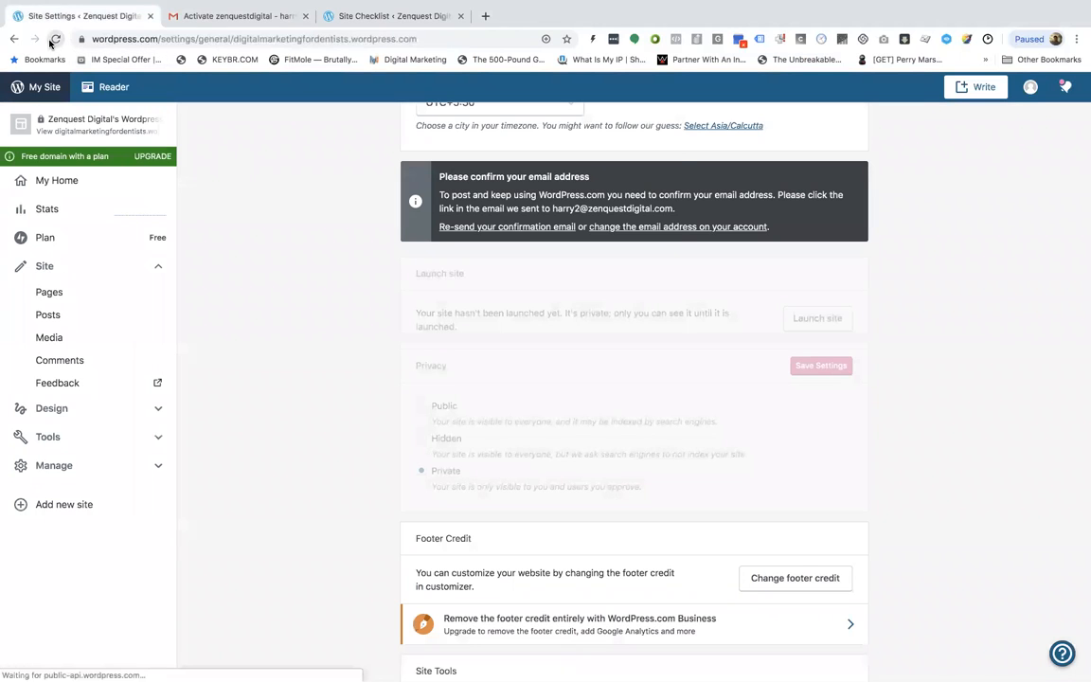
click(640, 225)
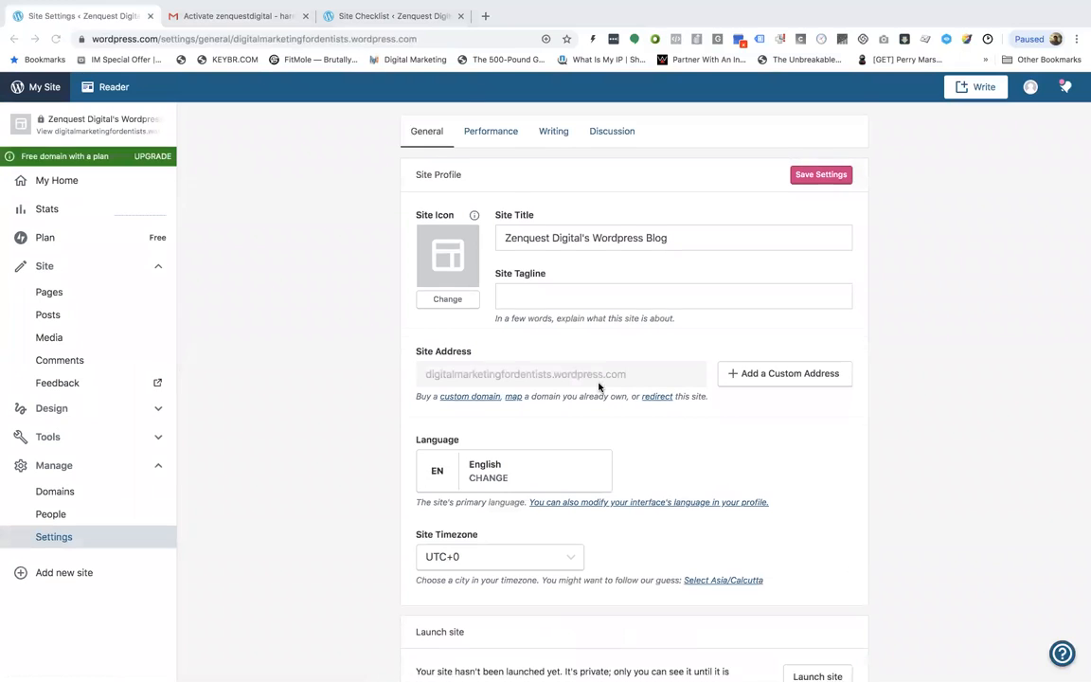
Replace the site title with 'Digital Marketing For Dentists'
scroll(599, 384, down, 1)
double_click(596, 177)
triple_click(597, 177)
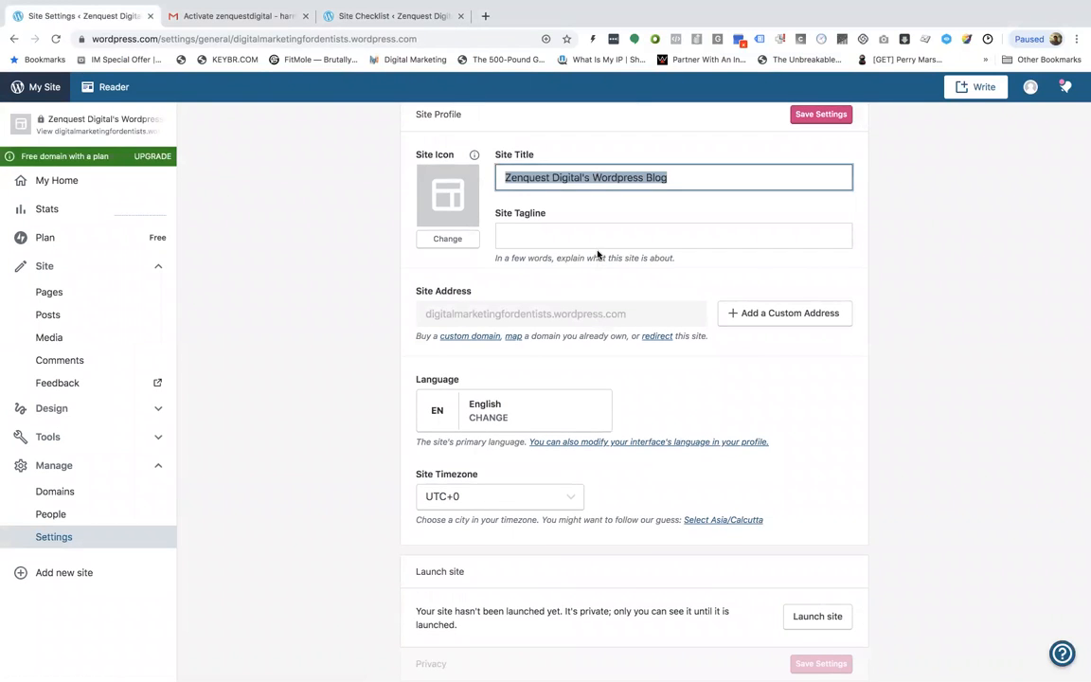
scroll(597, 251, up, 2)
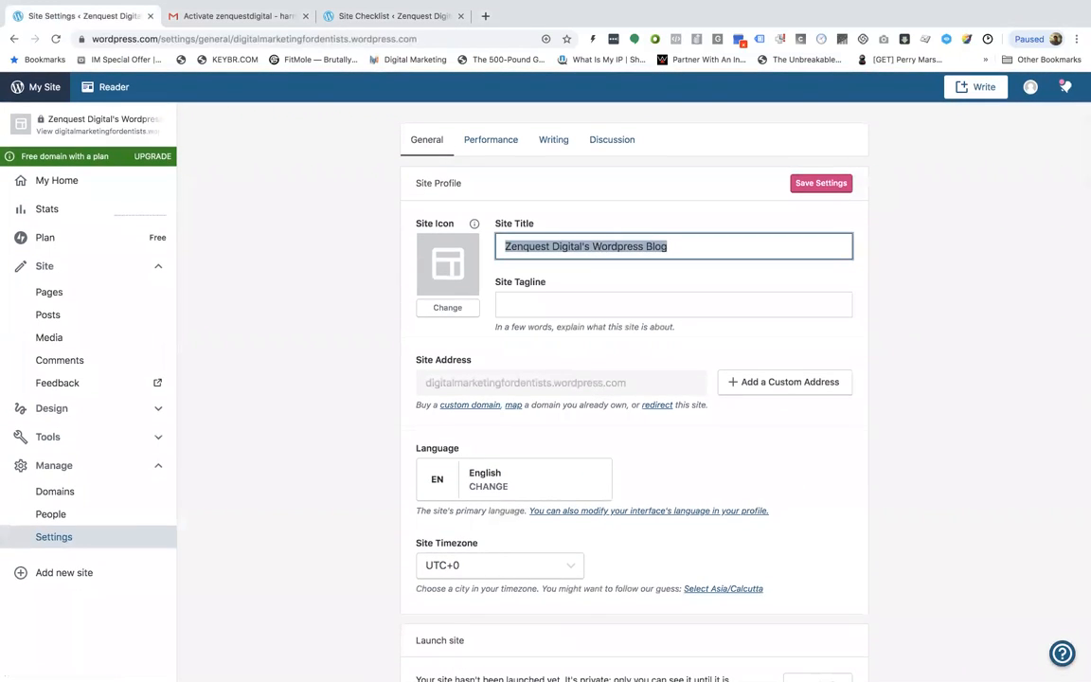
text(Digital Marketing For)
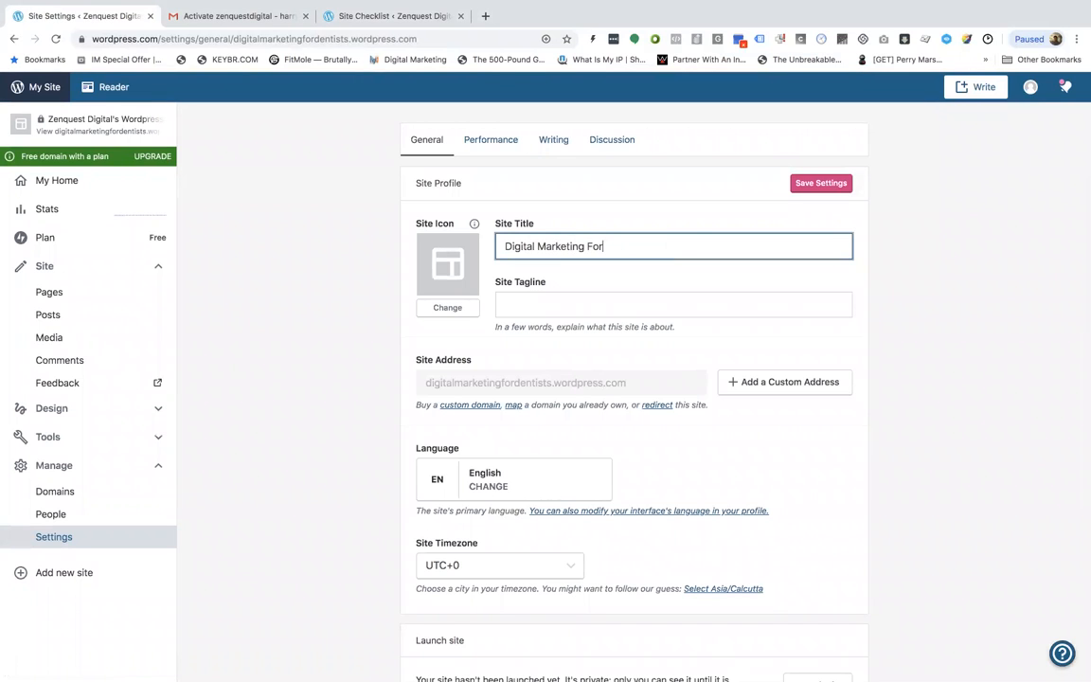
text( Dentists)
Set the site tagline to 'Helping dentists land more patients and increase revenue' and save the settings
key(Tab)
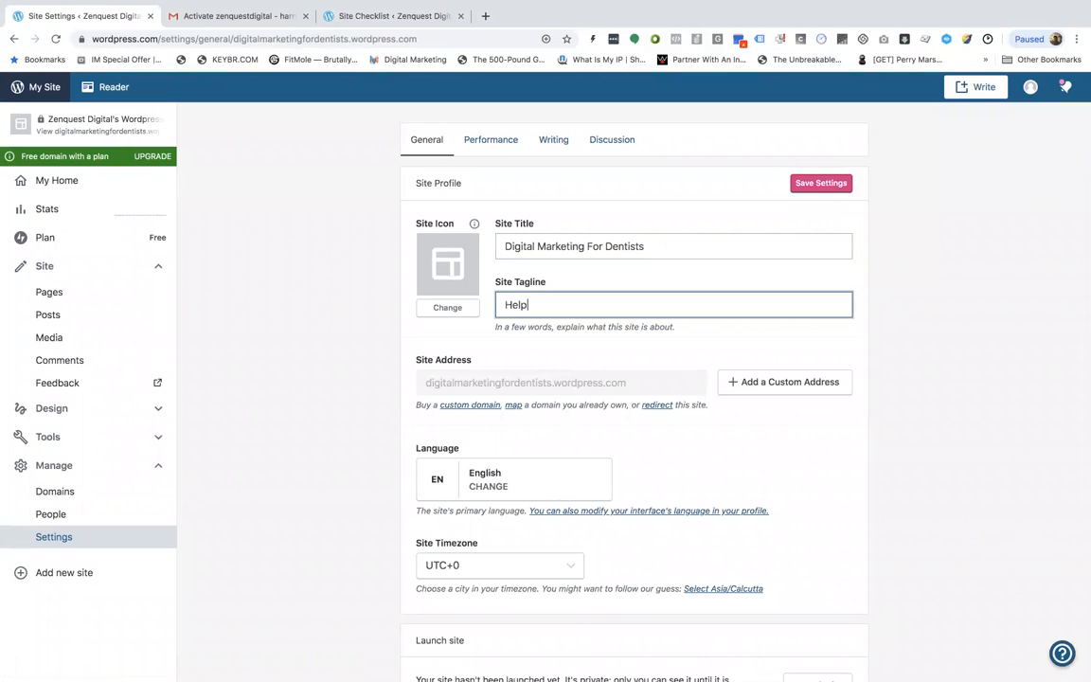
text(Helping dentists land more p[a)
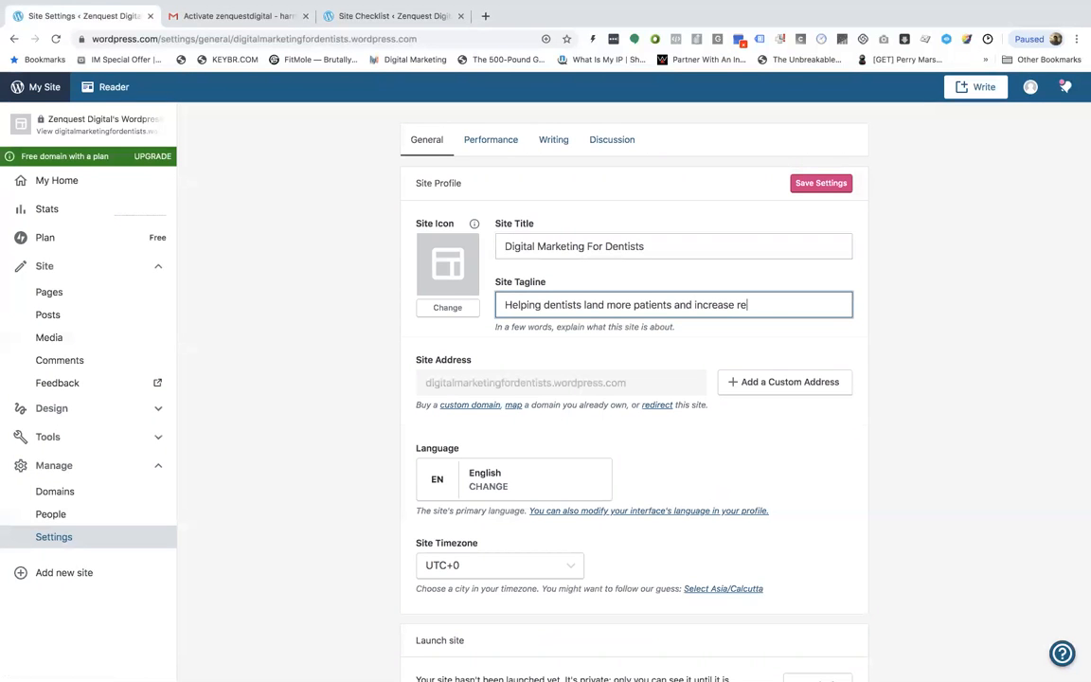
scroll(531, 440, down, 3)
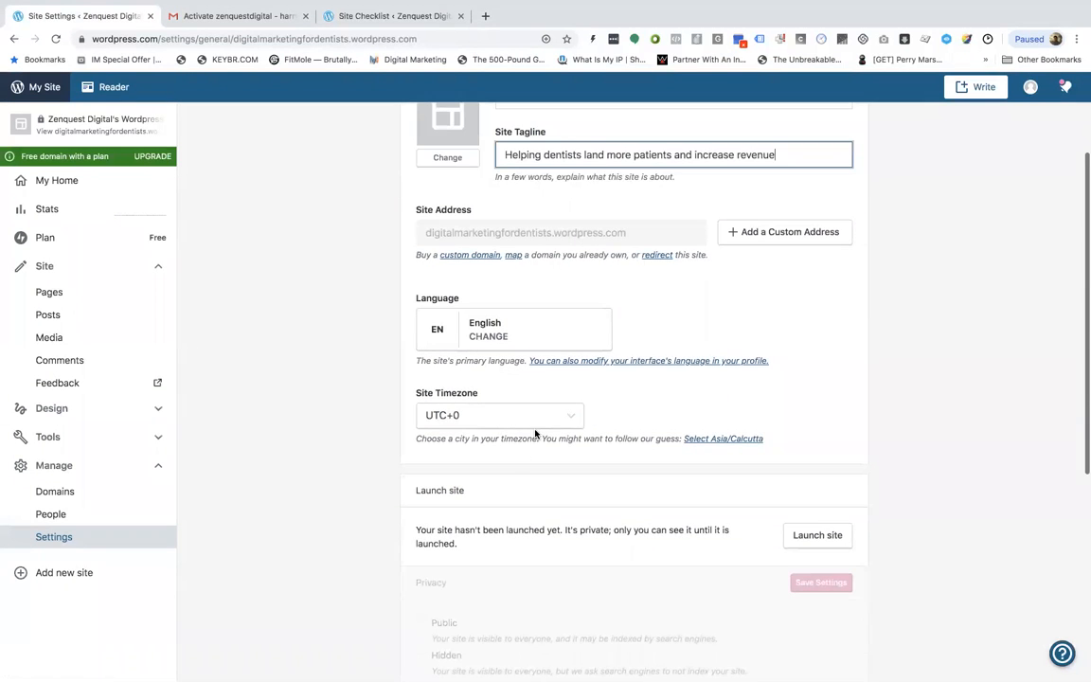
scroll(538, 433, up, 1)
scroll(605, 431, down, 2)
scroll(674, 428, up, 5)
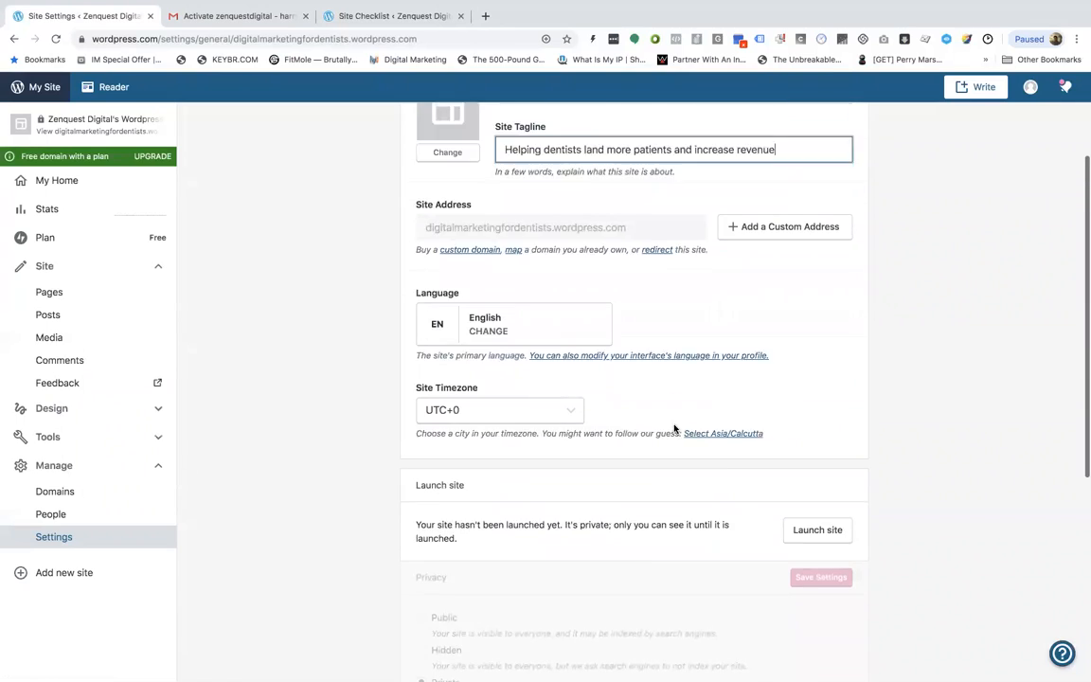
click(820, 184)
Launch the site, skipping the domain purchase and continuing with the free plan
scroll(886, 306, down, 8)
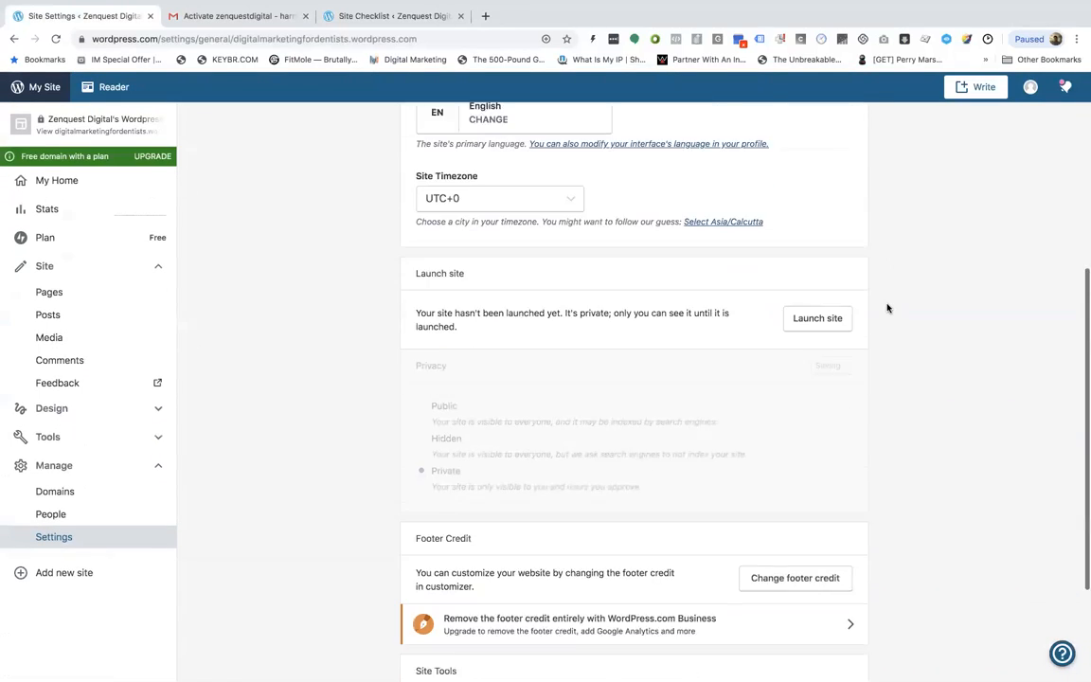
scroll(651, 309, down, 1)
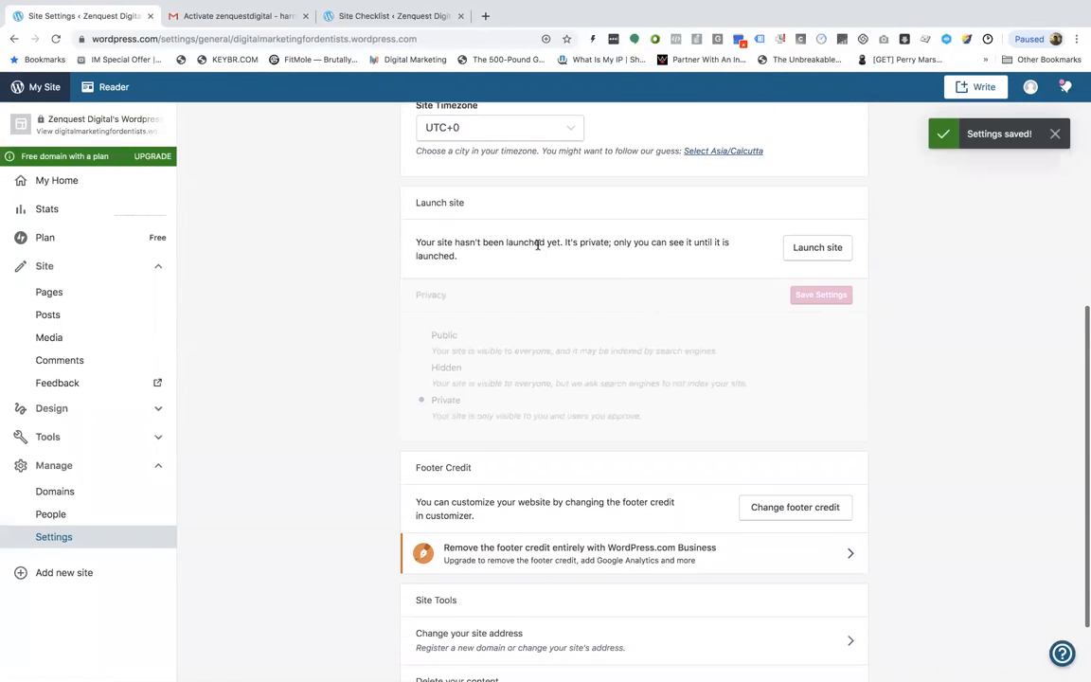
click(816, 248)
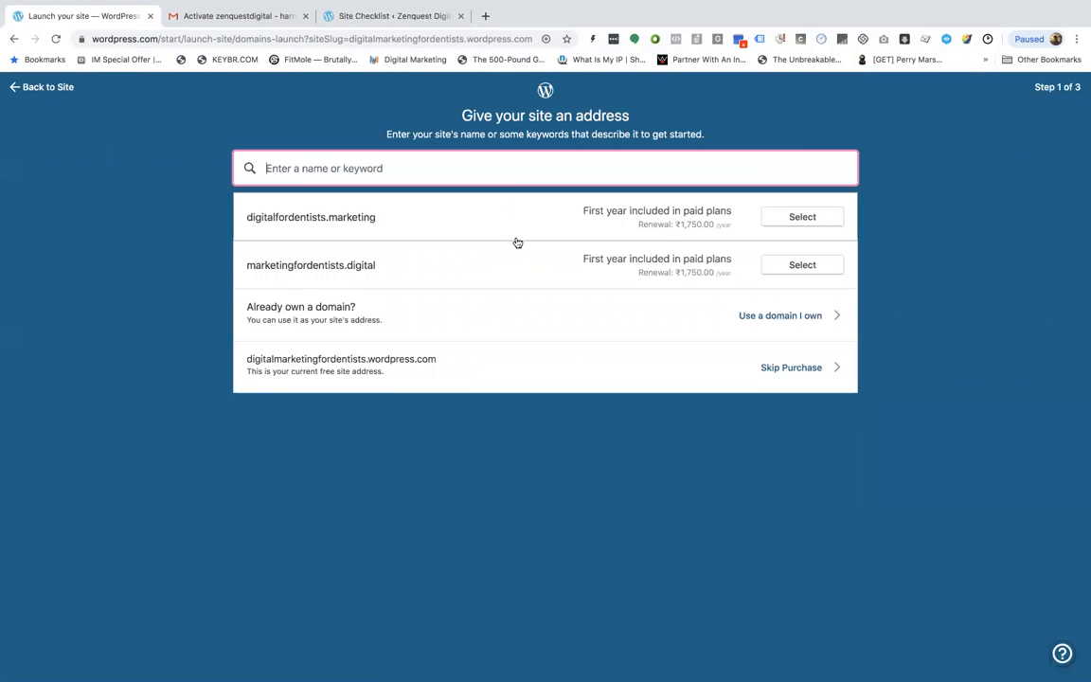
click(721, 373)
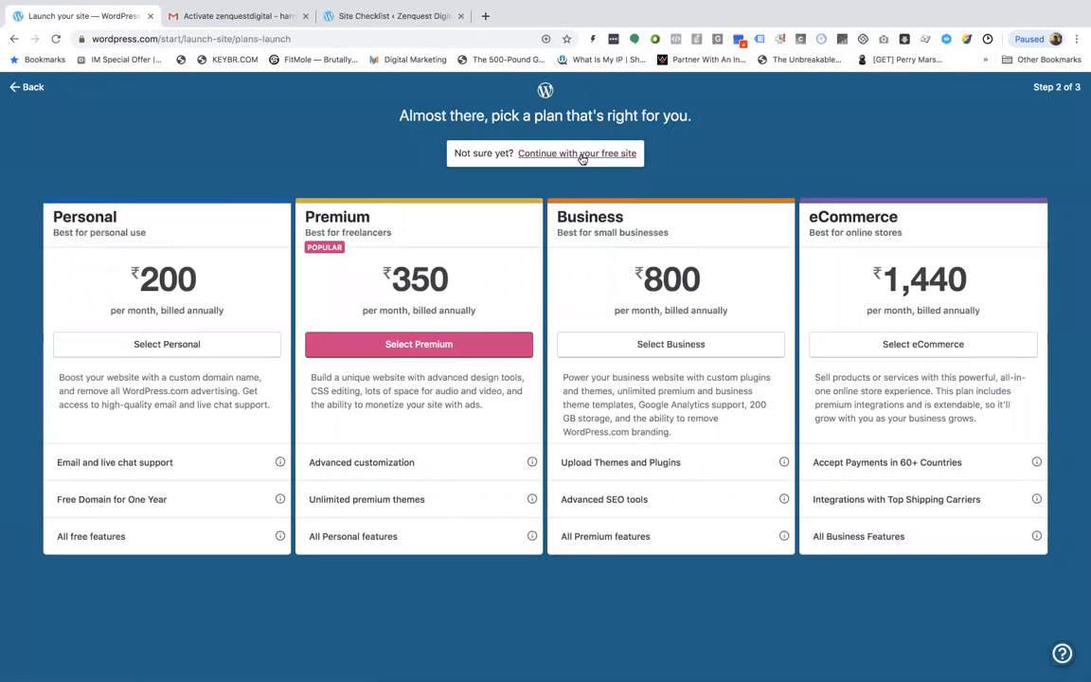
click(573, 153)
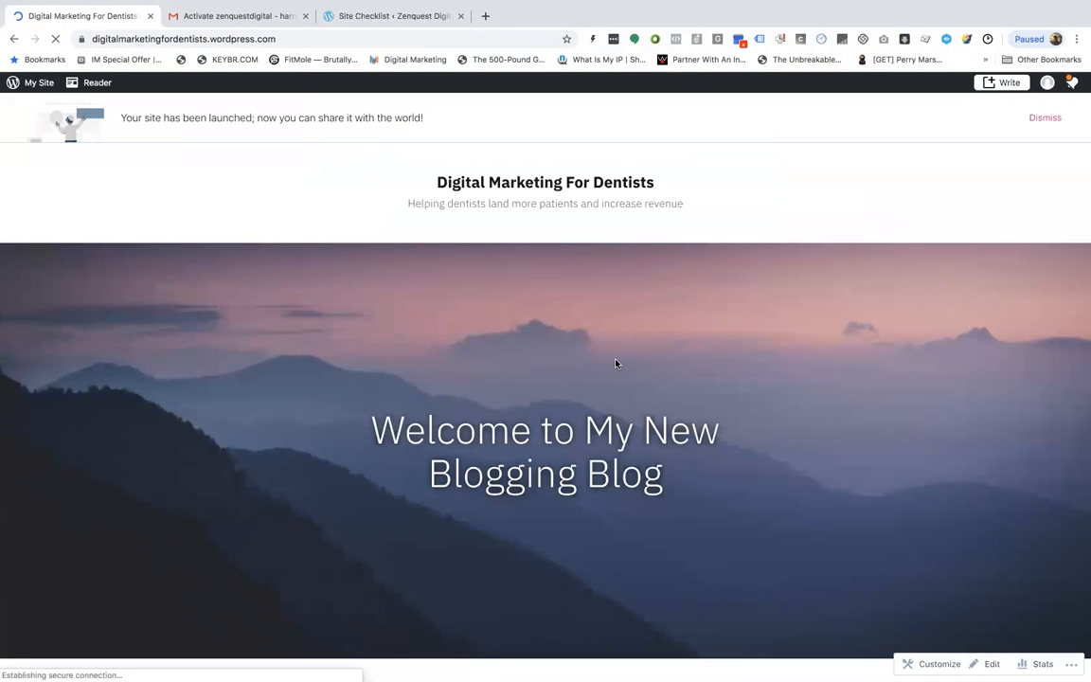
Review the launched site's front page and then the site's stats page
scroll(615, 363, down, 1)
scroll(615, 364, down, 7)
scroll(615, 364, up, 8)
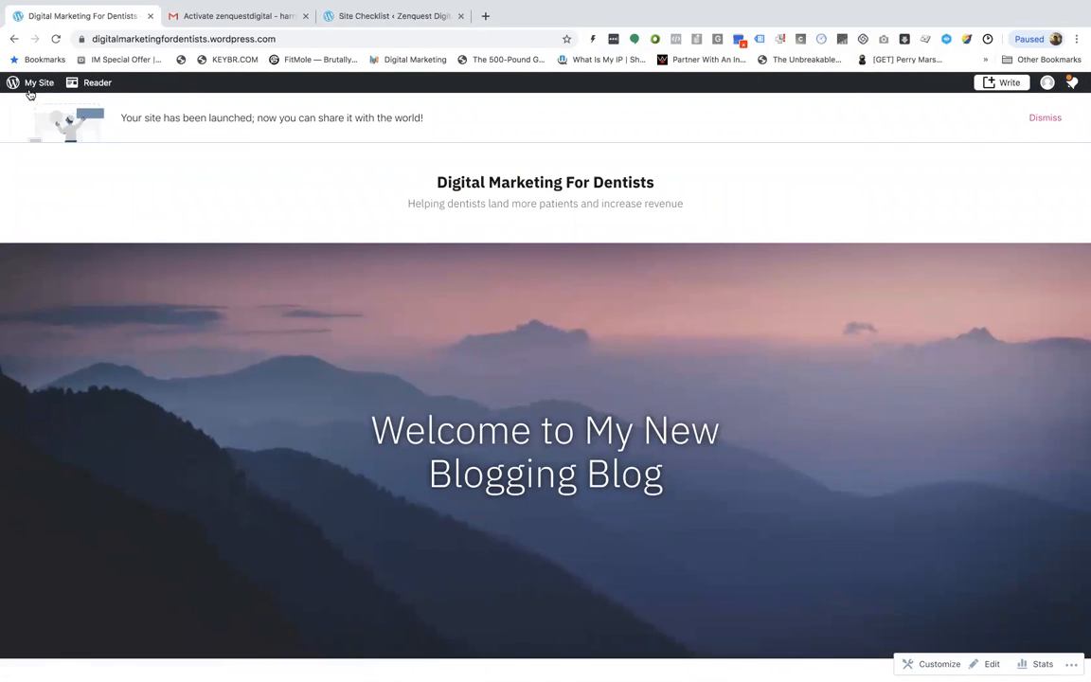
click(42, 85)
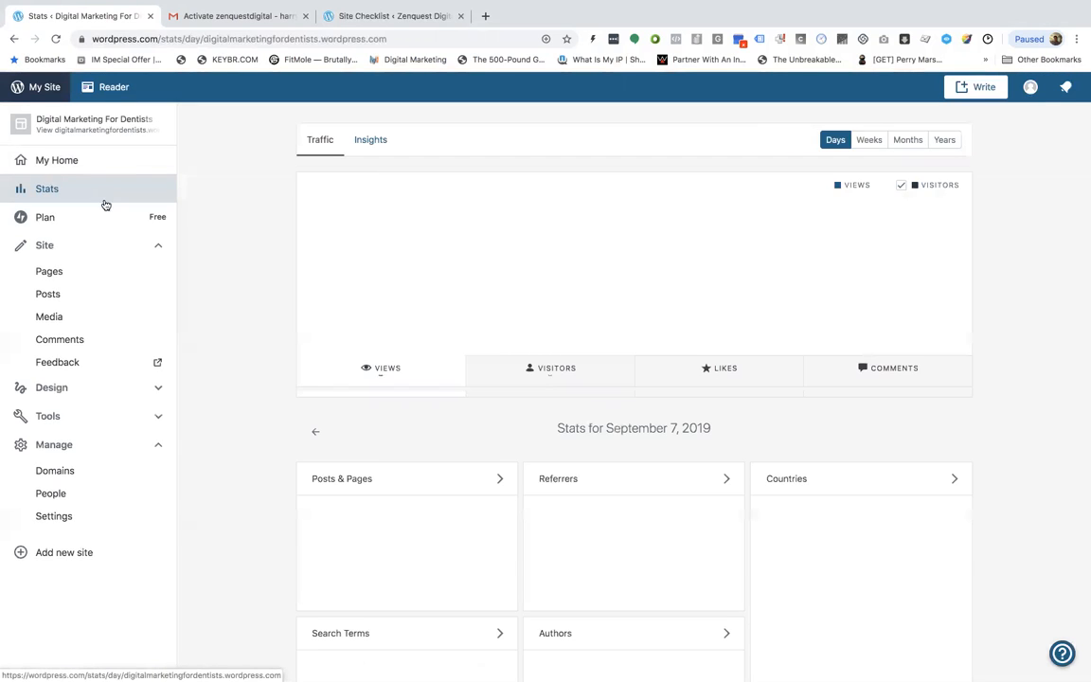
scroll(465, 389, down, 3)
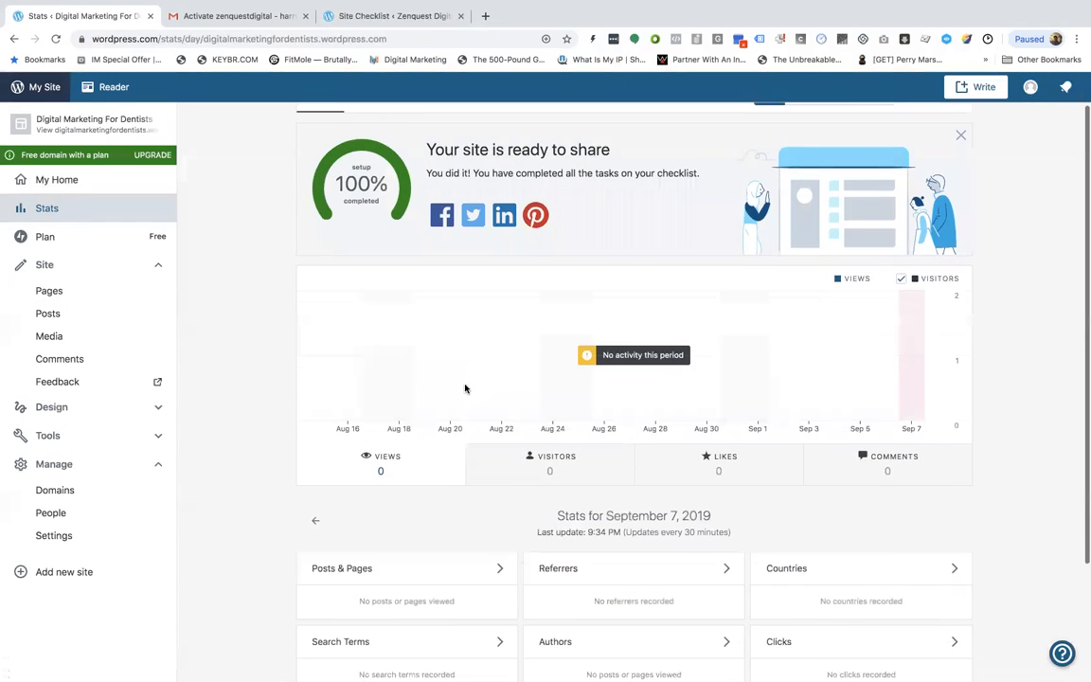
scroll(610, 483, down, 2)
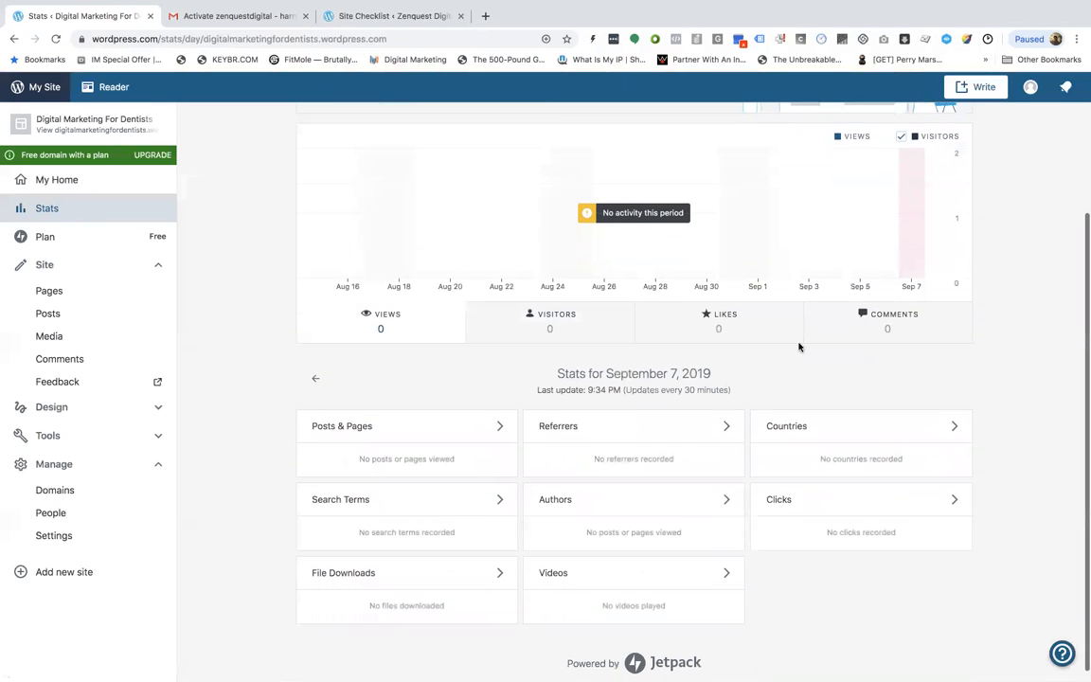
scroll(394, 472, down, 1)
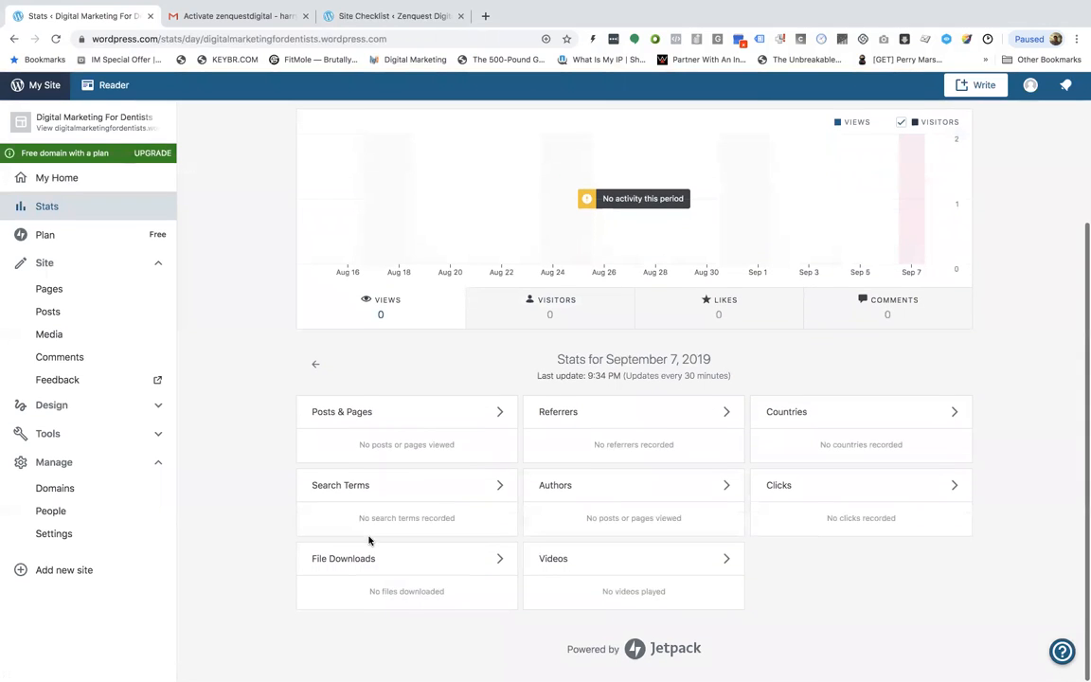
scroll(312, 555, up, 1)
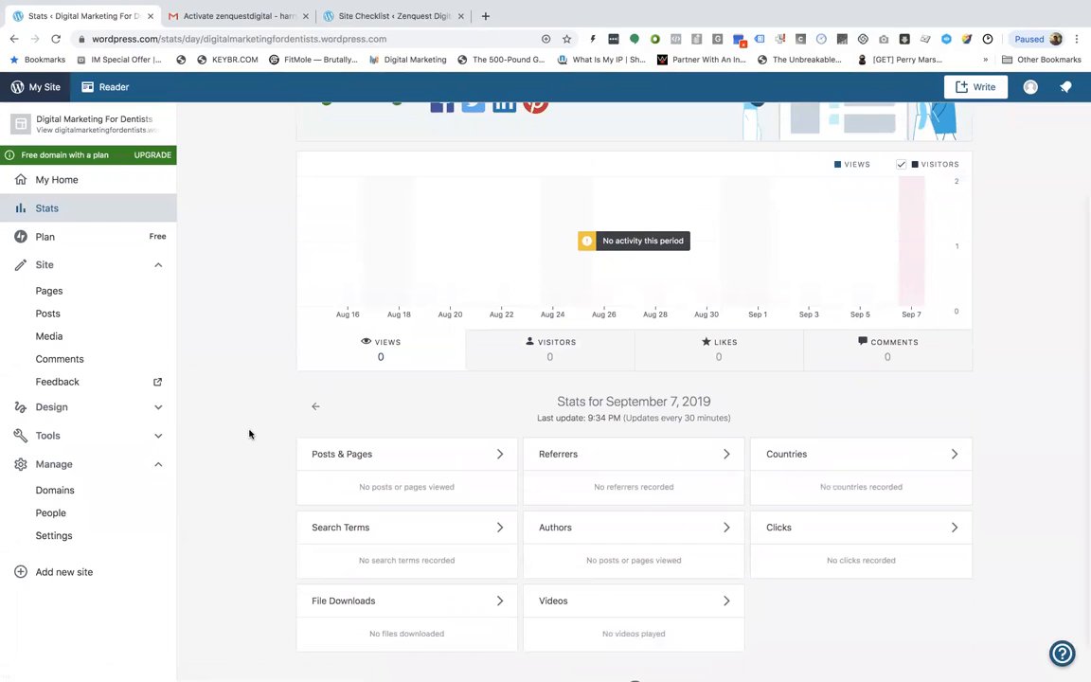
Open the Themes section under Design and browse the theme gallery
click(142, 409)
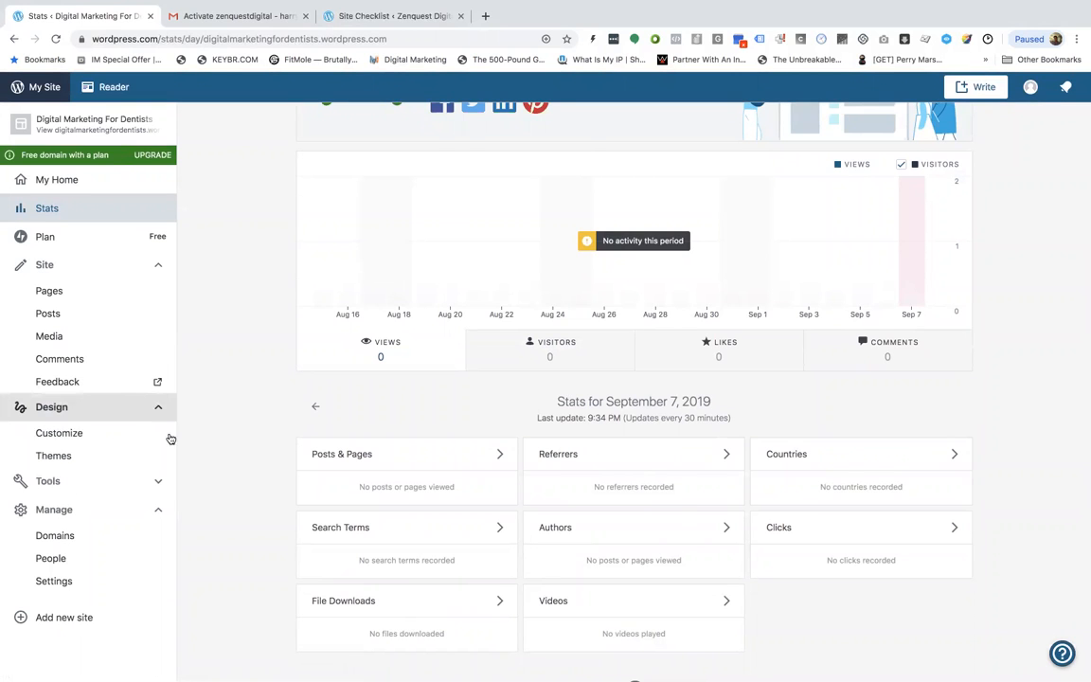
click(116, 455)
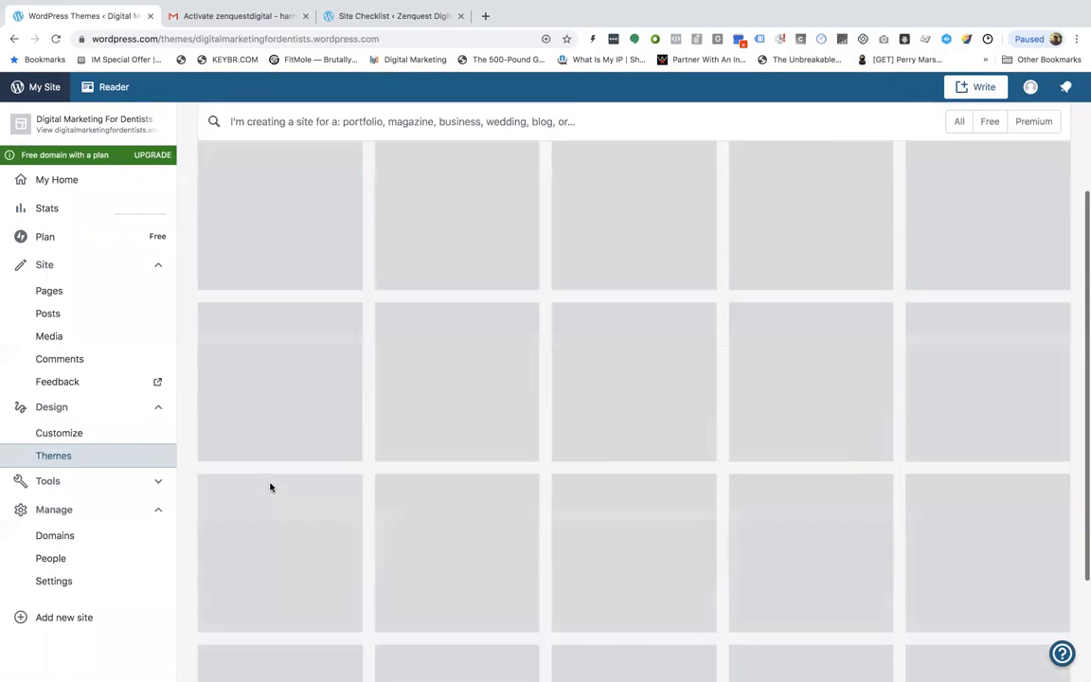
scroll(454, 417, down, 3)
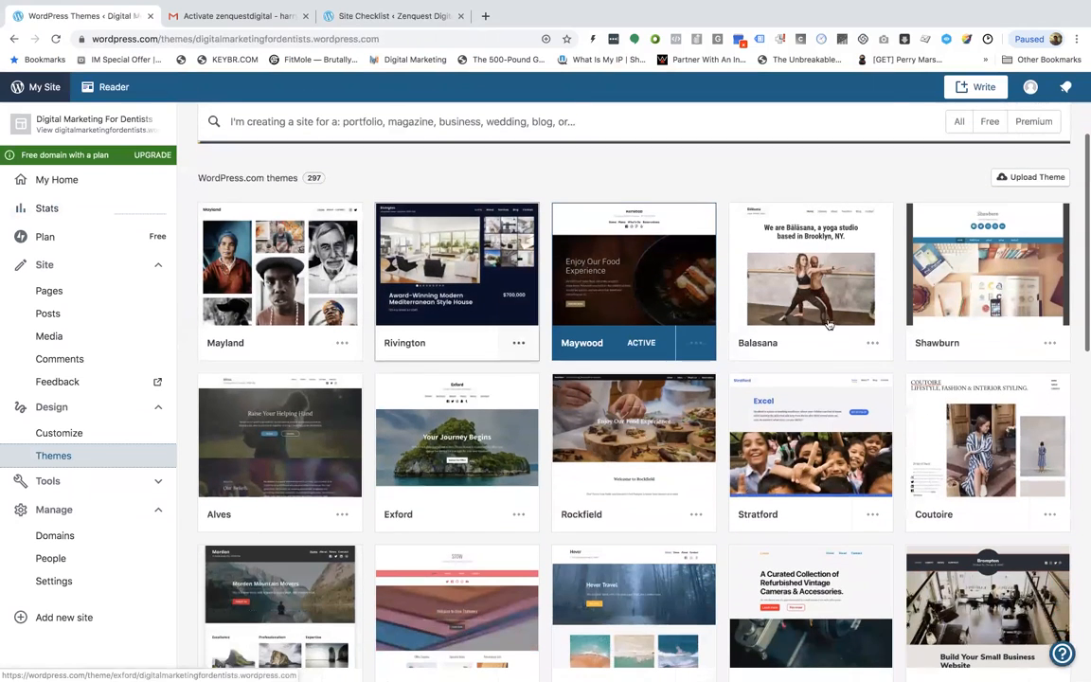
scroll(749, 474, down, 2)
scroll(616, 398, up, 5)
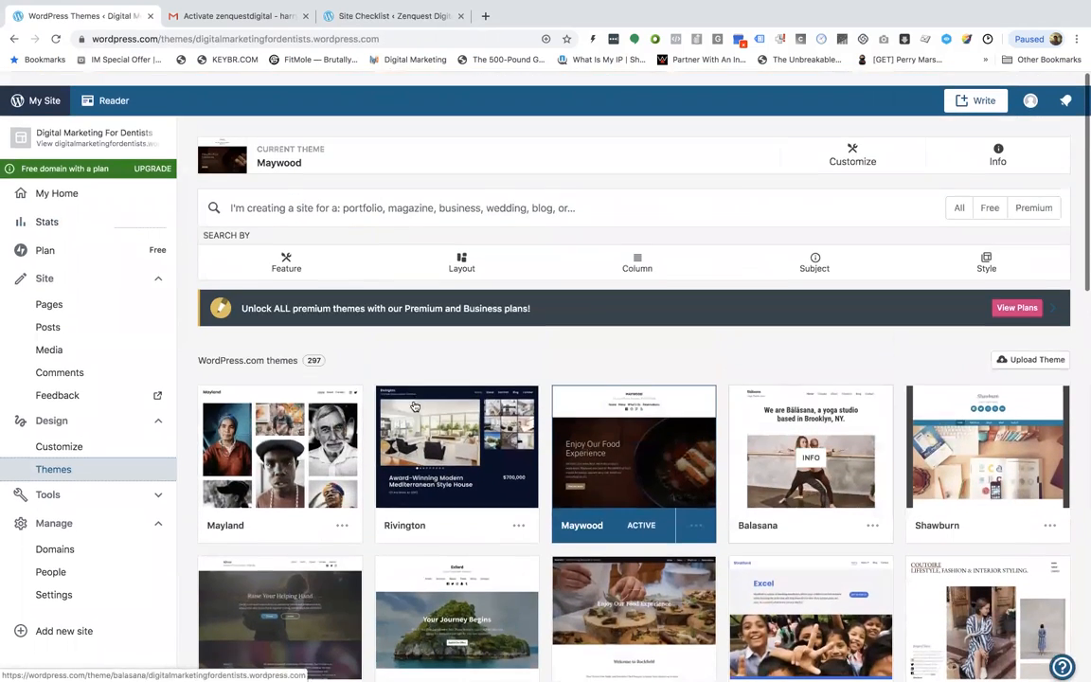
scroll(569, 368, down, 6)
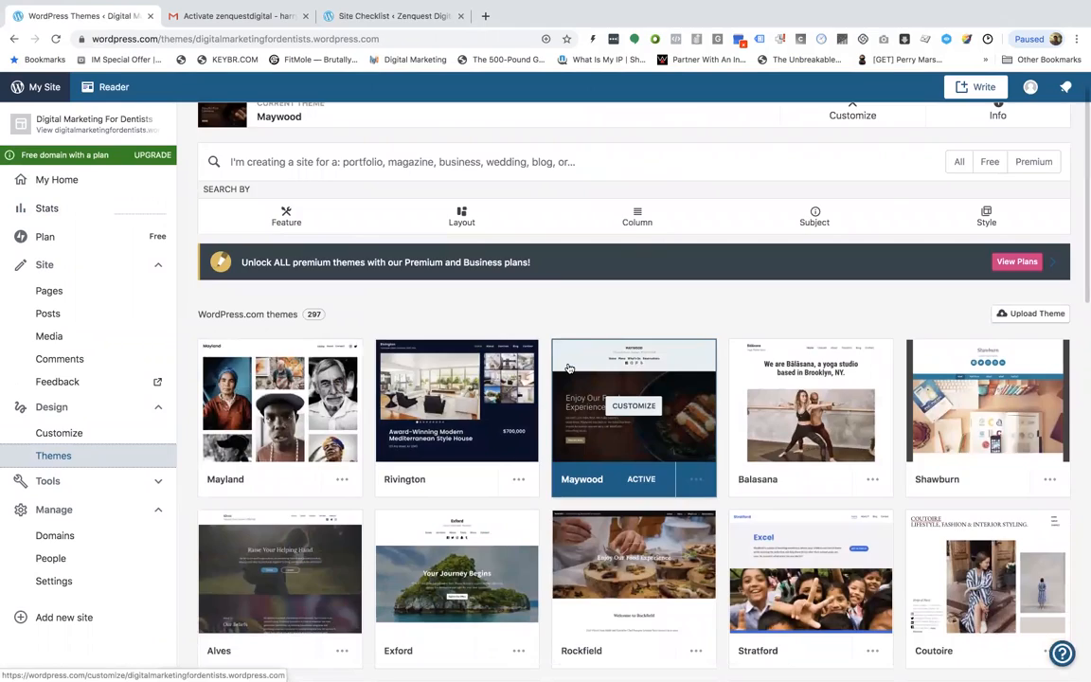
scroll(569, 367, up, 1)
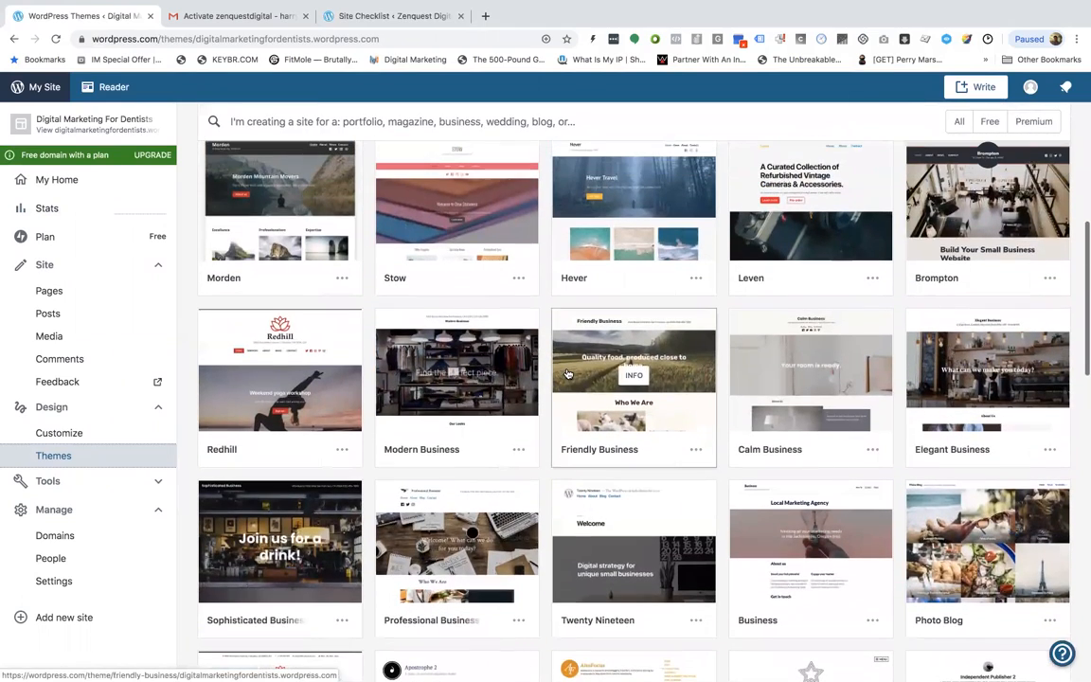
scroll(623, 459, down, 5)
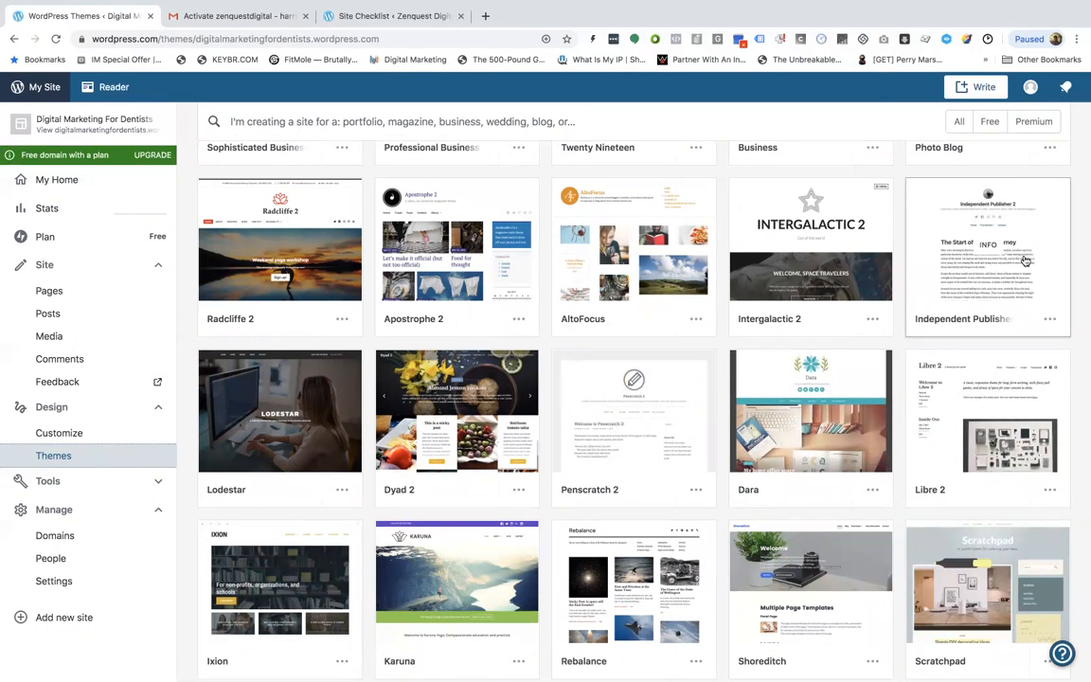
scroll(1030, 299, down, 1)
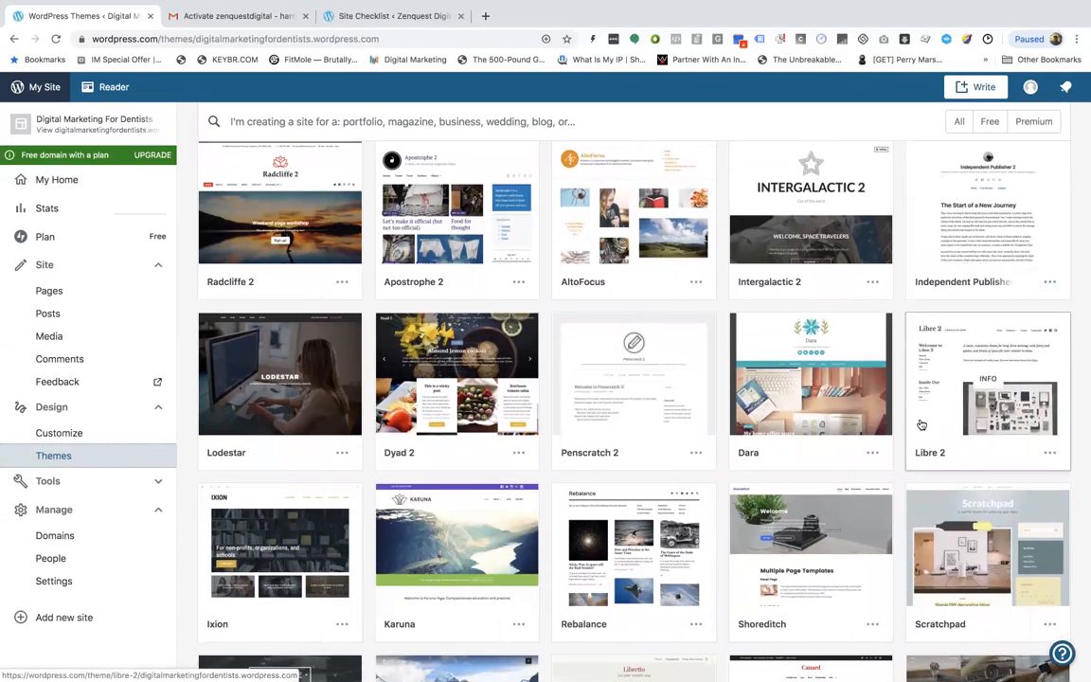
scroll(909, 417, down, 2)
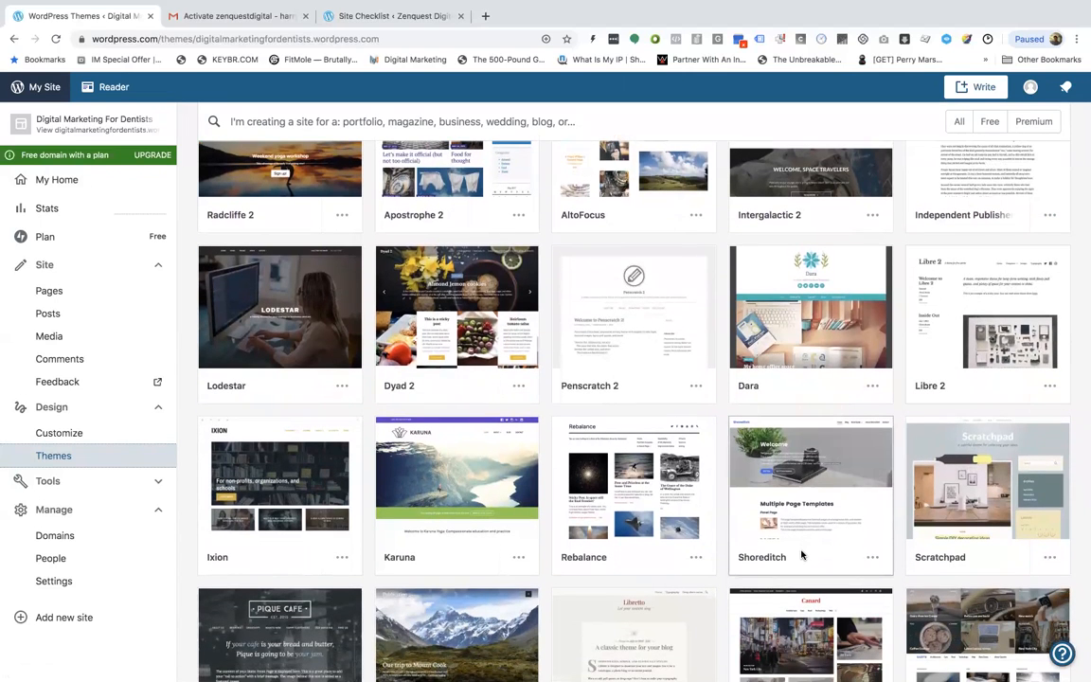
scroll(801, 555, down, 2)
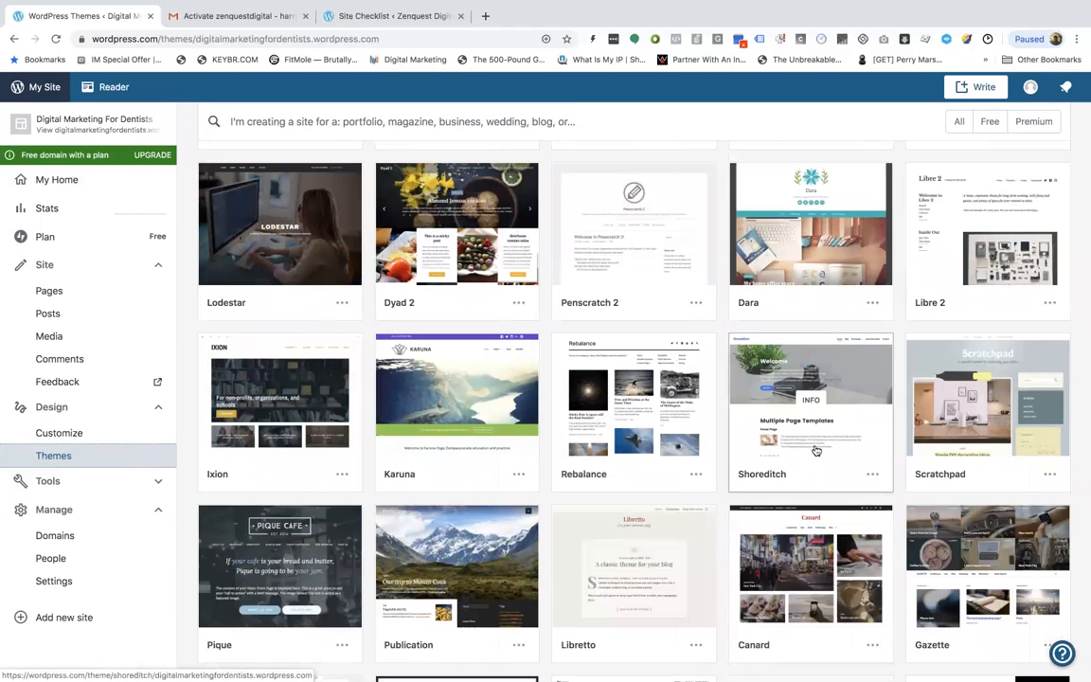
mouse_move(826, 443)
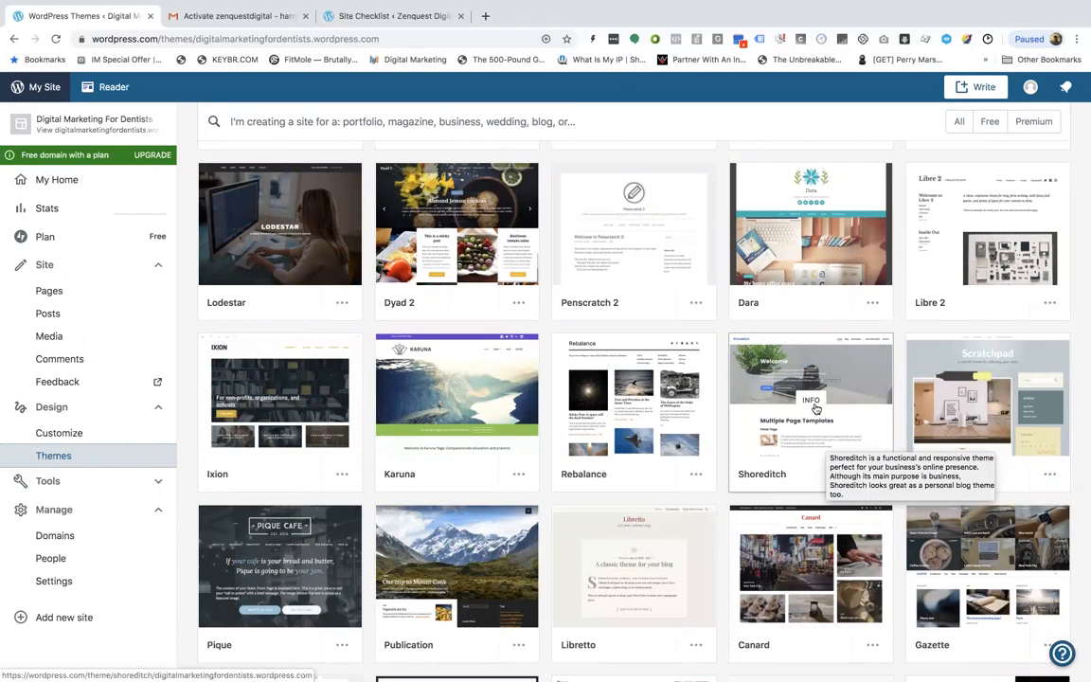
Open the Shoreditch theme's details, look through them, and go back to the theme gallery
click(819, 429)
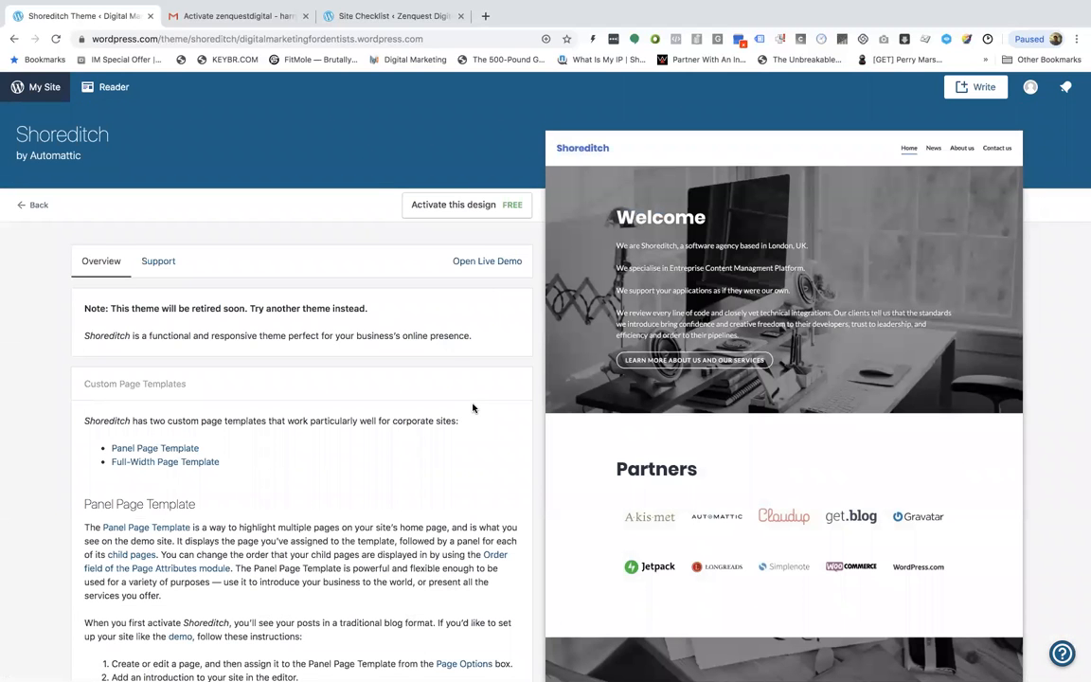
scroll(472, 408, down, 15)
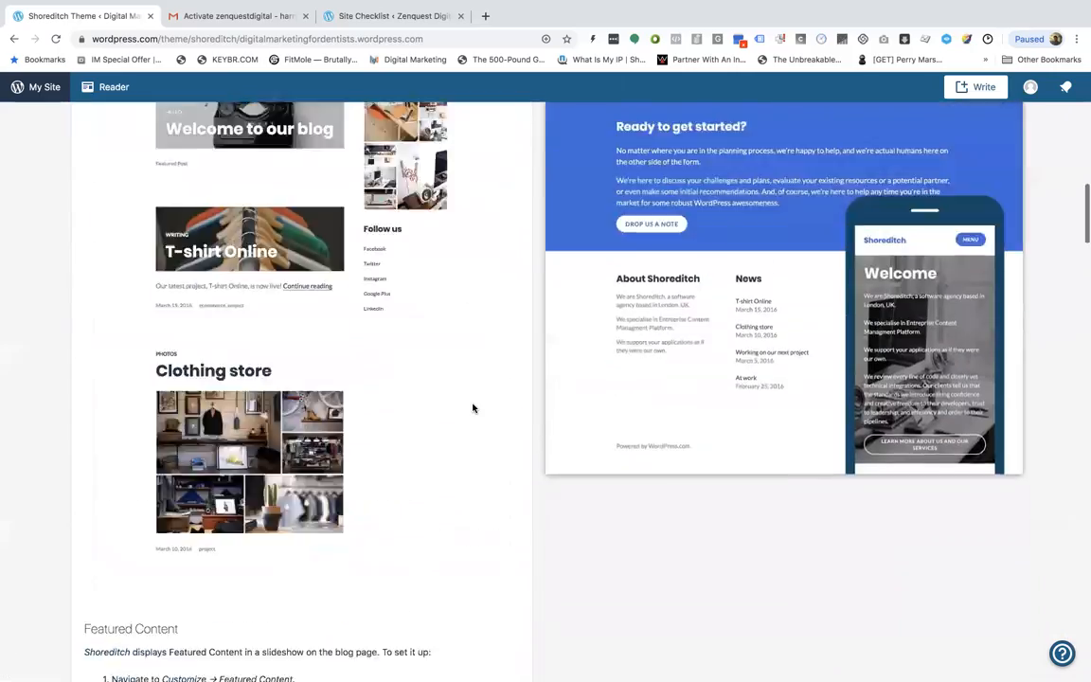
scroll(472, 408, up, 15)
click(15, 38)
scroll(406, 433, down, 3)
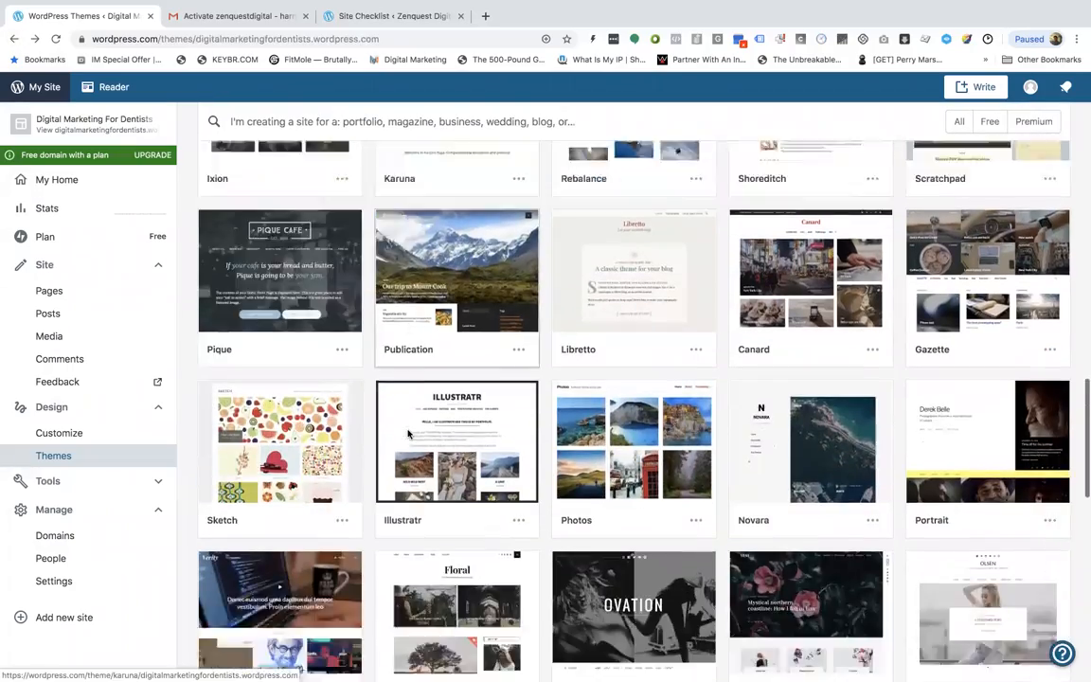
Scroll through the theme gallery, open the Independent Publisher 2 theme and activate it
scroll(408, 434, down, 5)
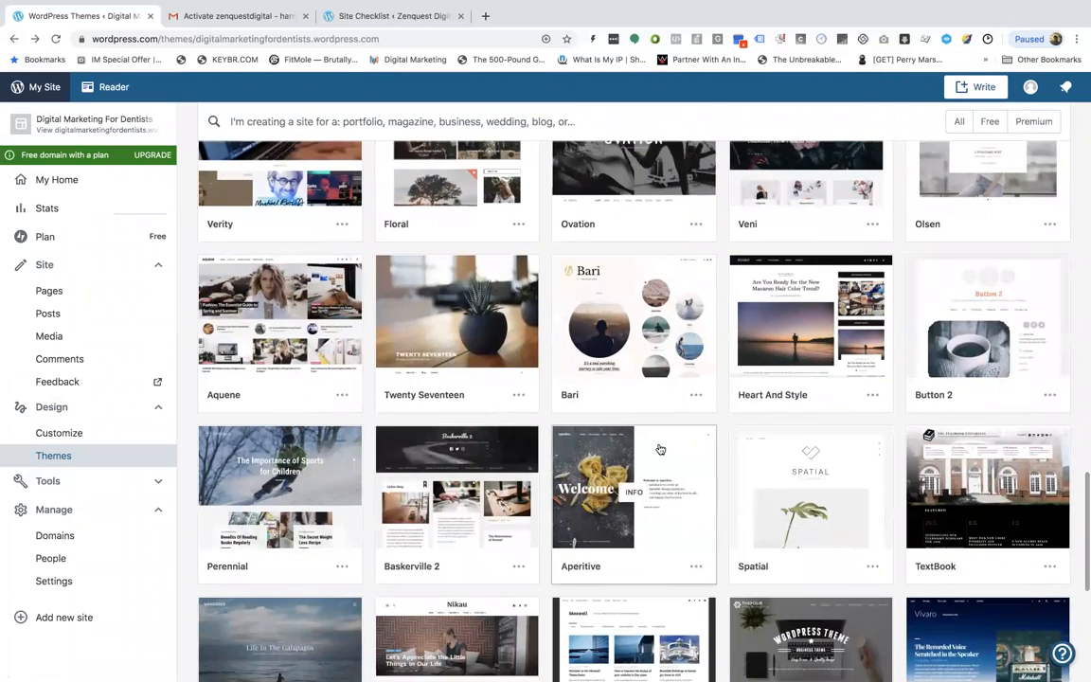
scroll(657, 445, up, 10)
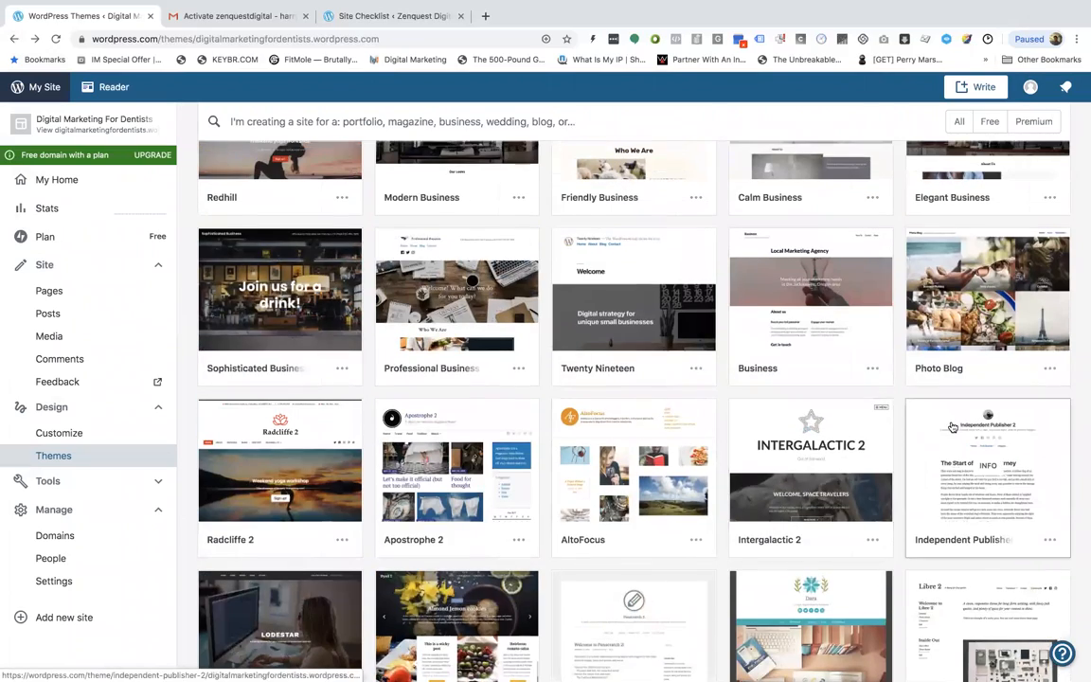
click(950, 426)
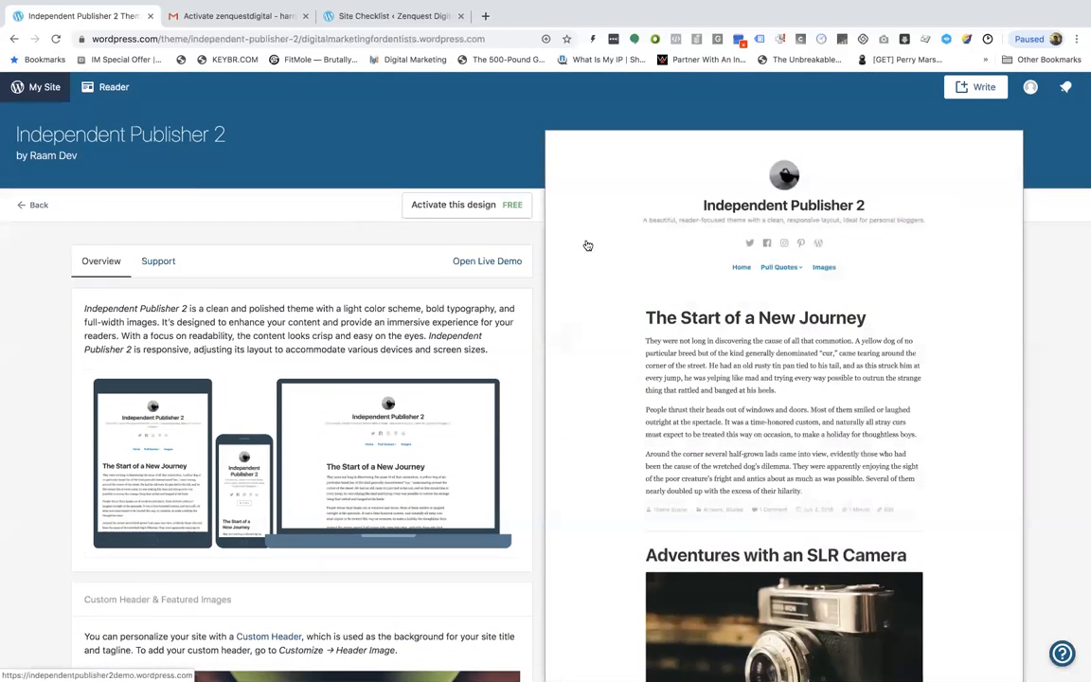
click(498, 207)
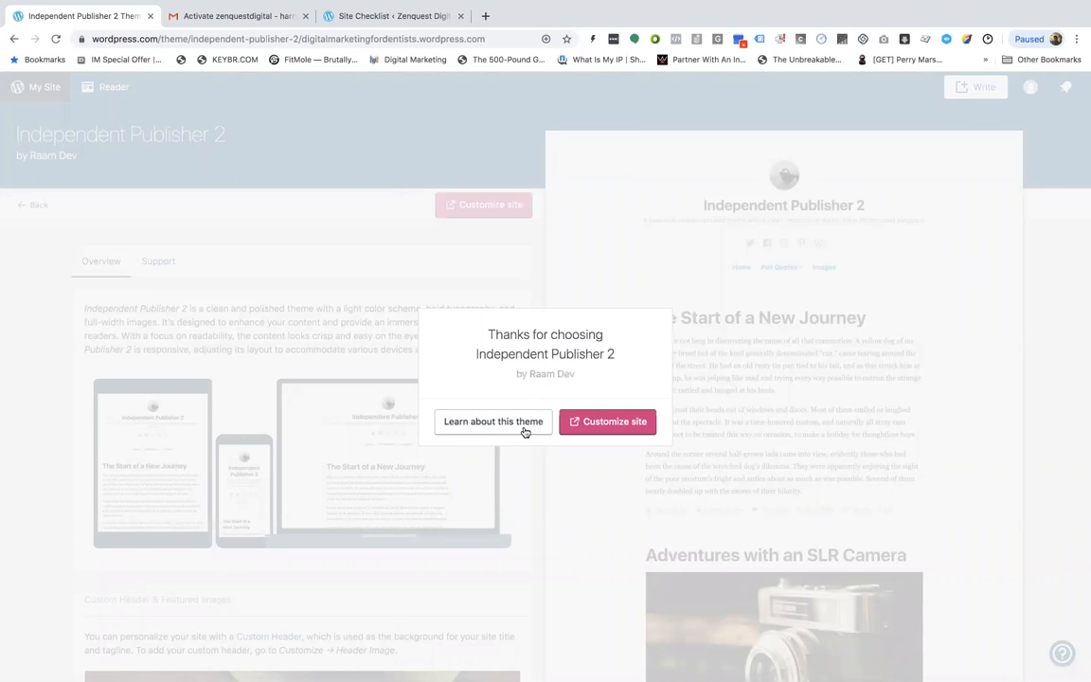
Open the site customizer for the new theme and dismiss its introductory tip
click(579, 426)
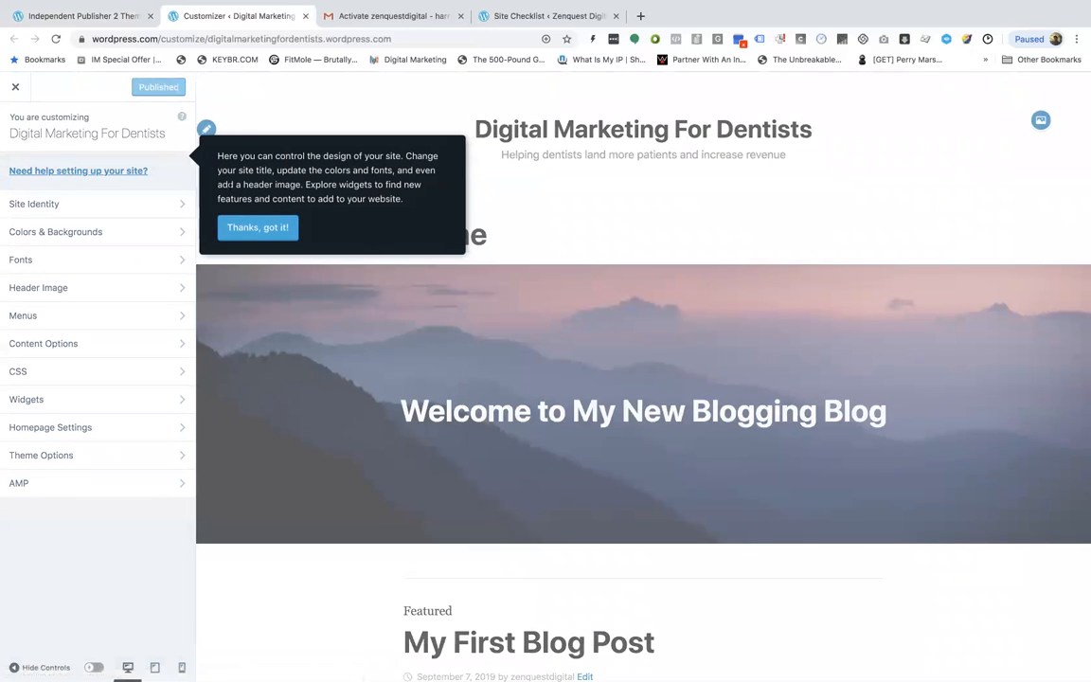
click(293, 109)
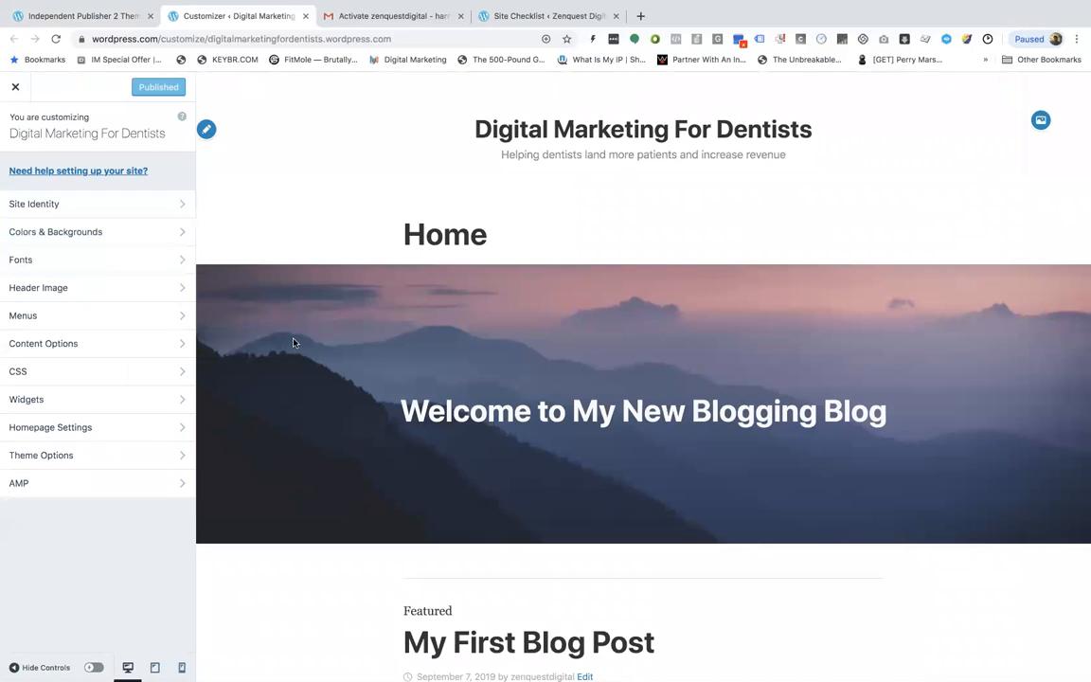
scroll(293, 342, down, 3)
scroll(294, 343, down, 5)
scroll(285, 313, up, 10)
Open Site Identity and the logo picker, then close it without choosing a logo
click(76, 204)
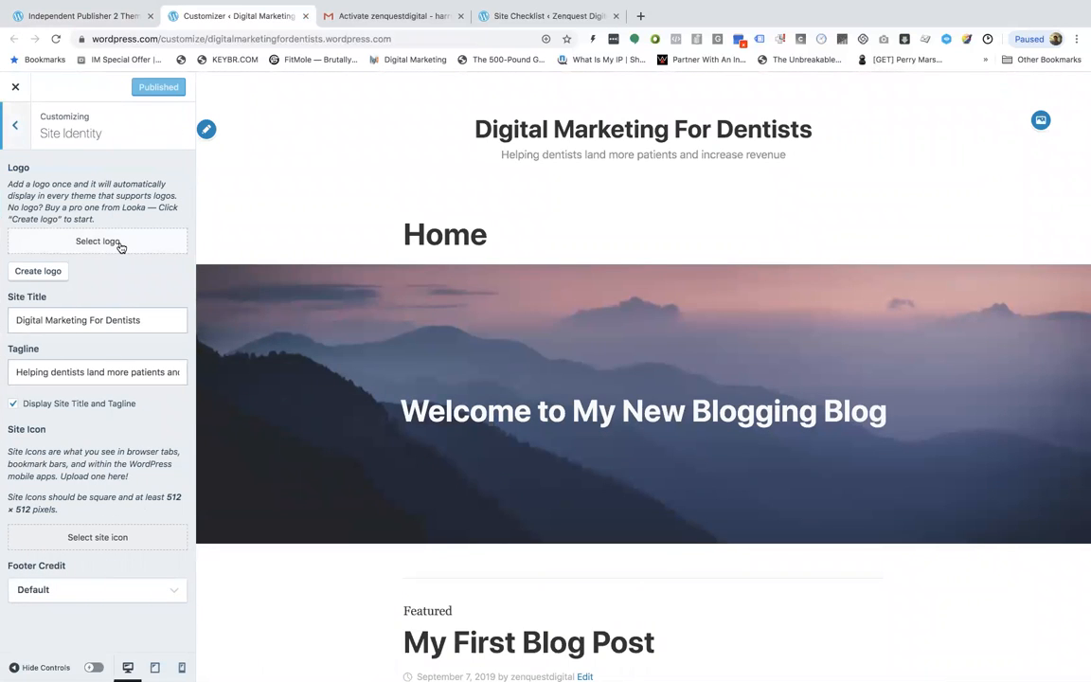
click(99, 241)
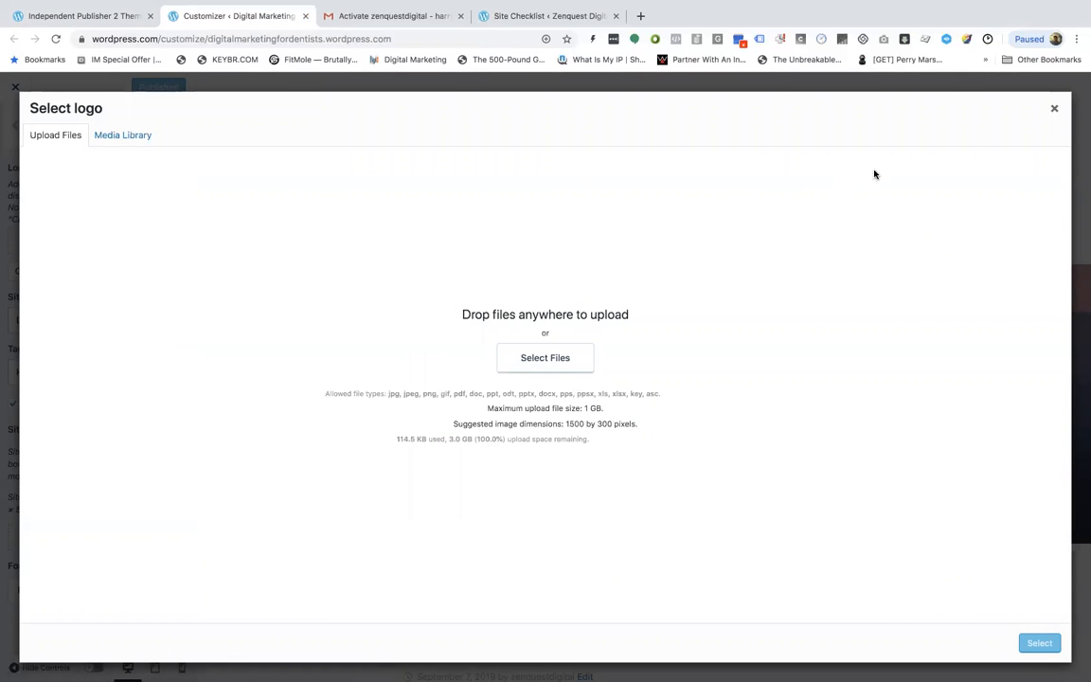
click(1054, 109)
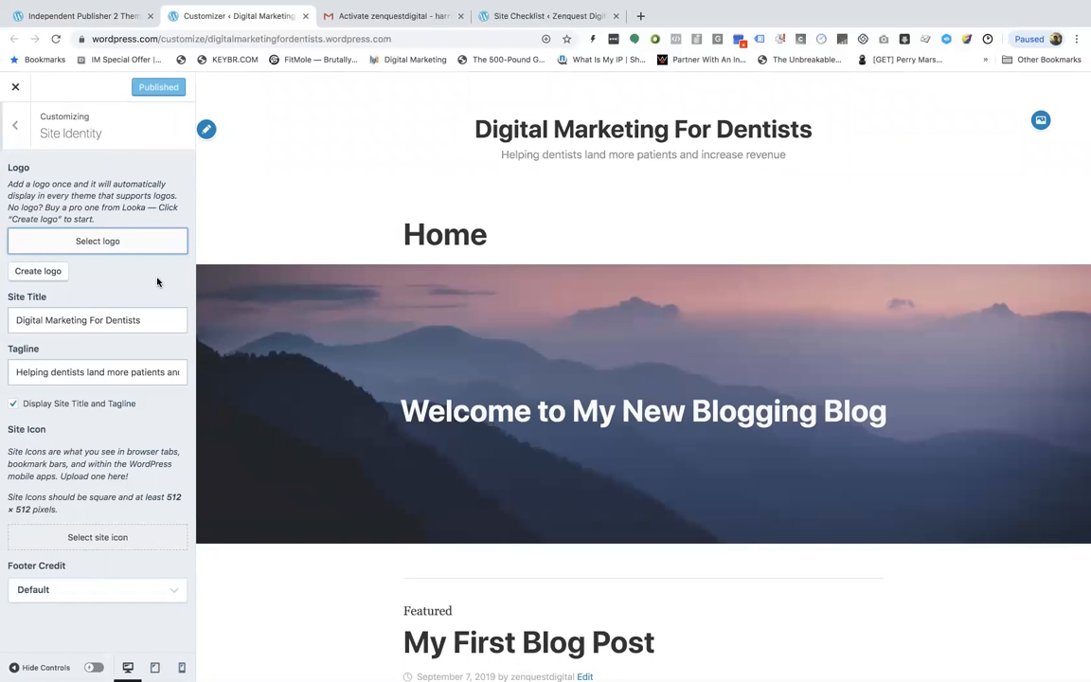
click(15, 124)
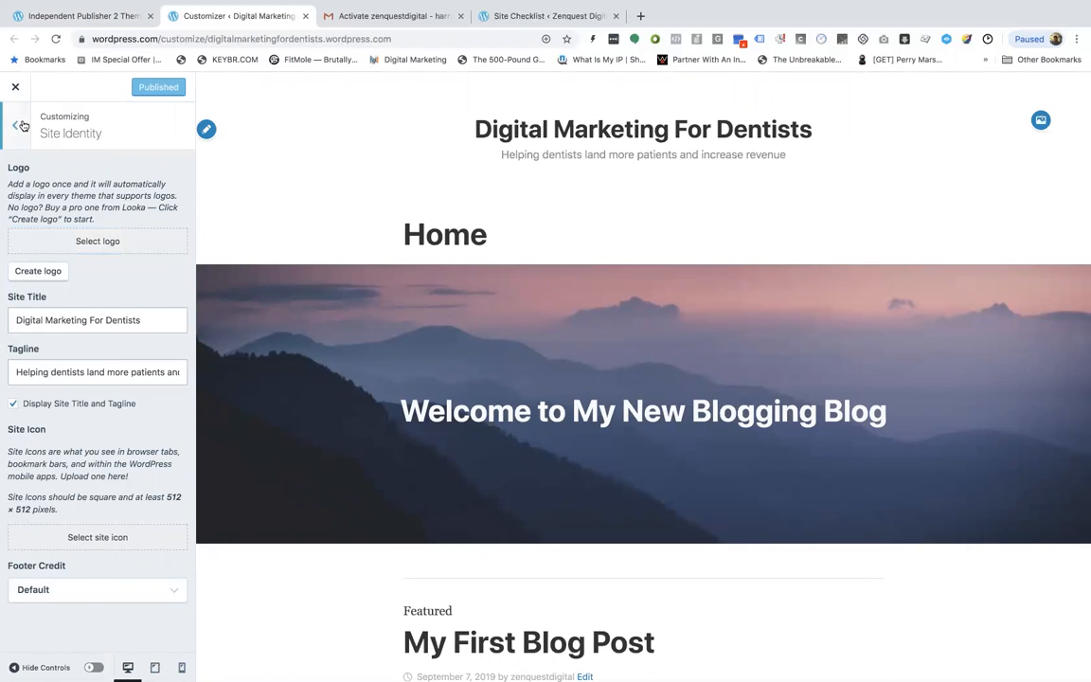
Try a grey background colour and the colour palettes, then reset the background to default
click(121, 234)
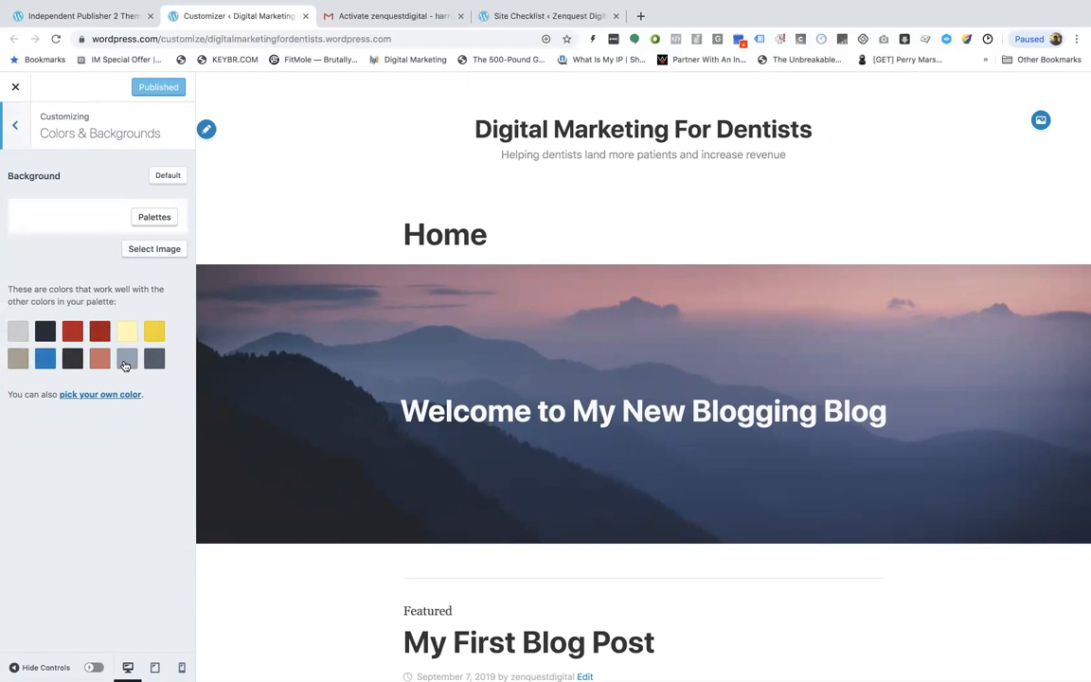
click(17, 329)
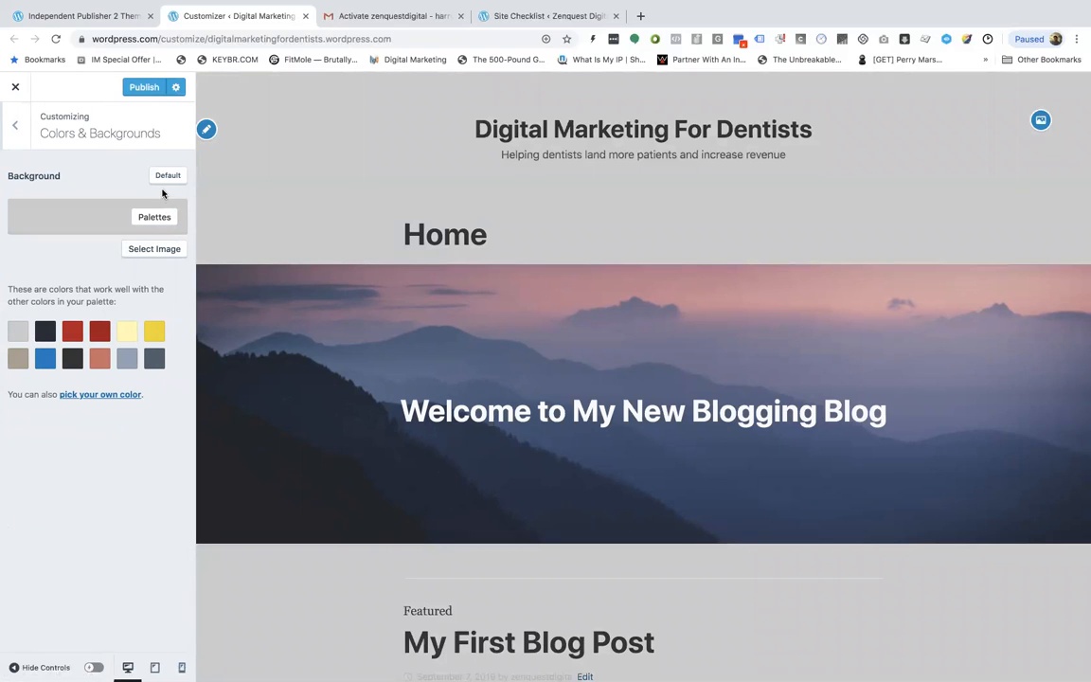
click(147, 218)
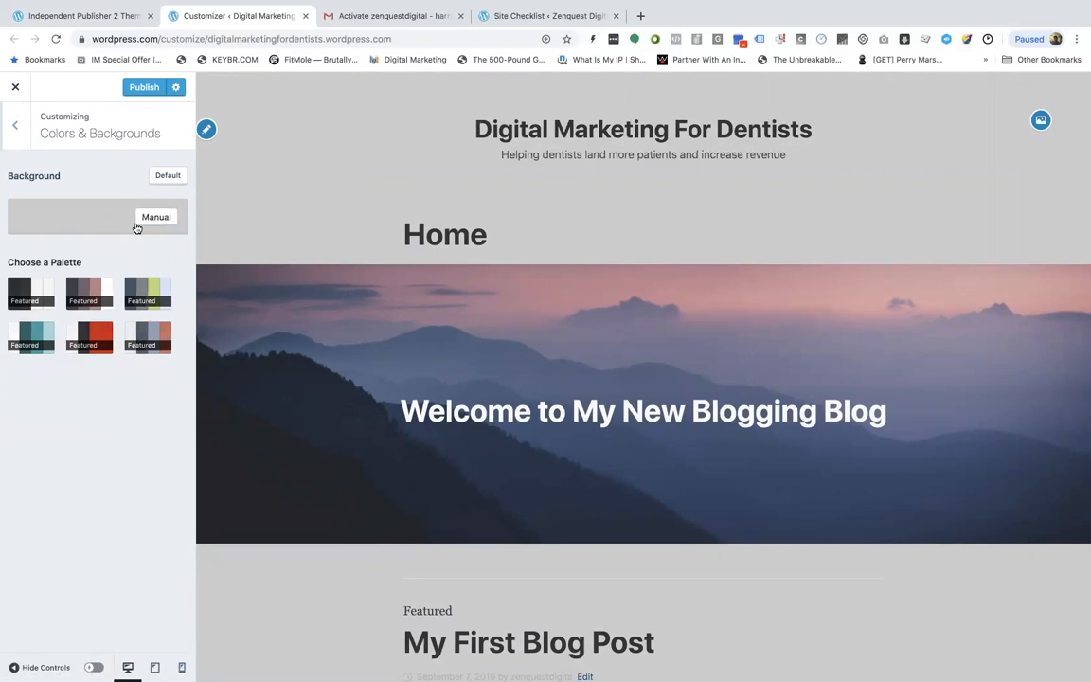
click(106, 205)
click(160, 182)
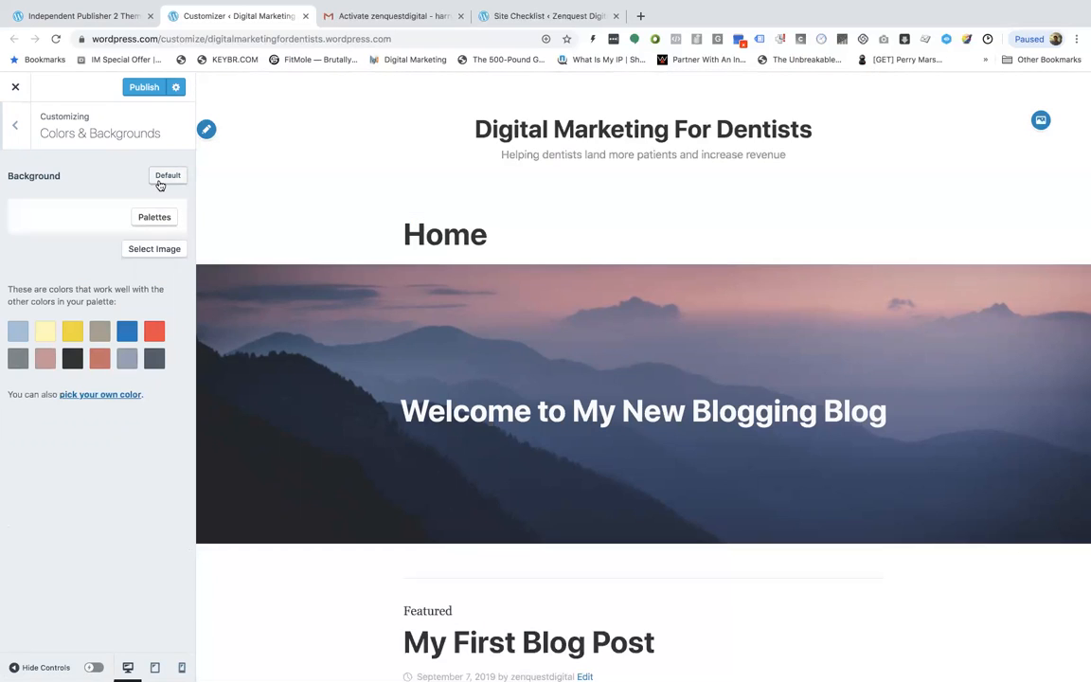
click(15, 126)
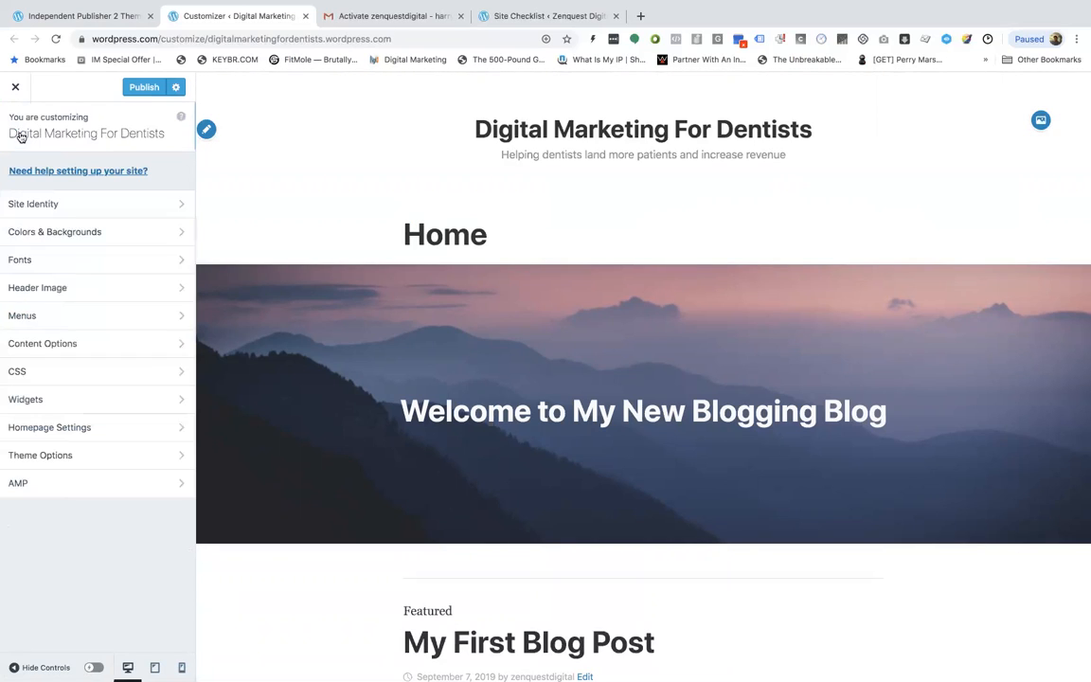
Open the Fonts panel to review the heading and base font options
click(94, 262)
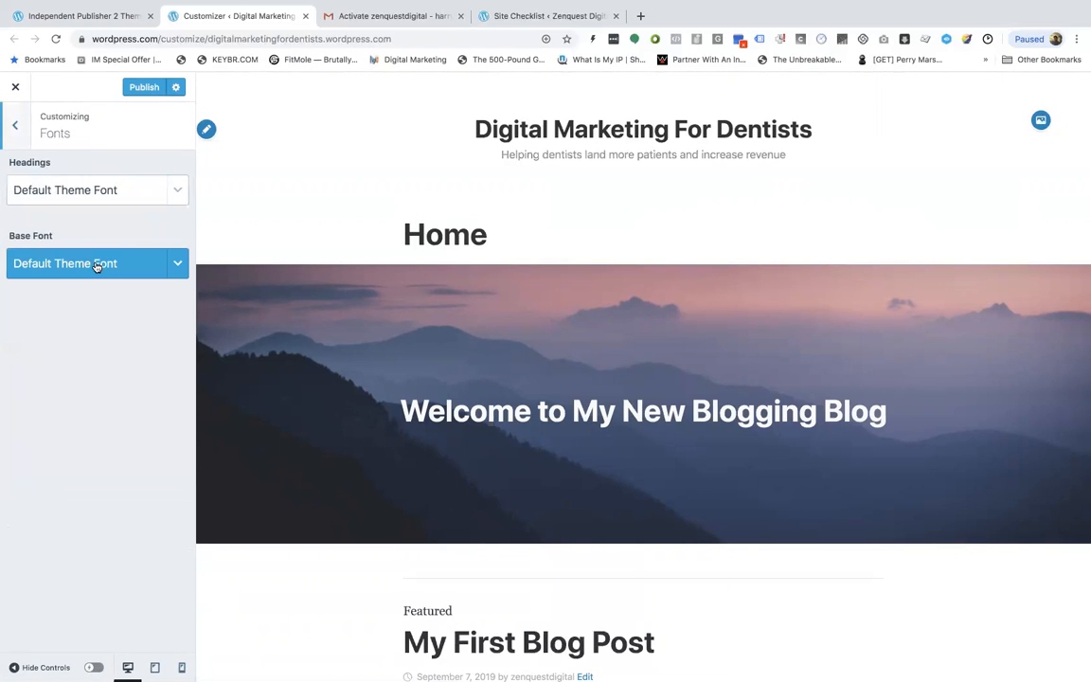
click(149, 194)
click(87, 143)
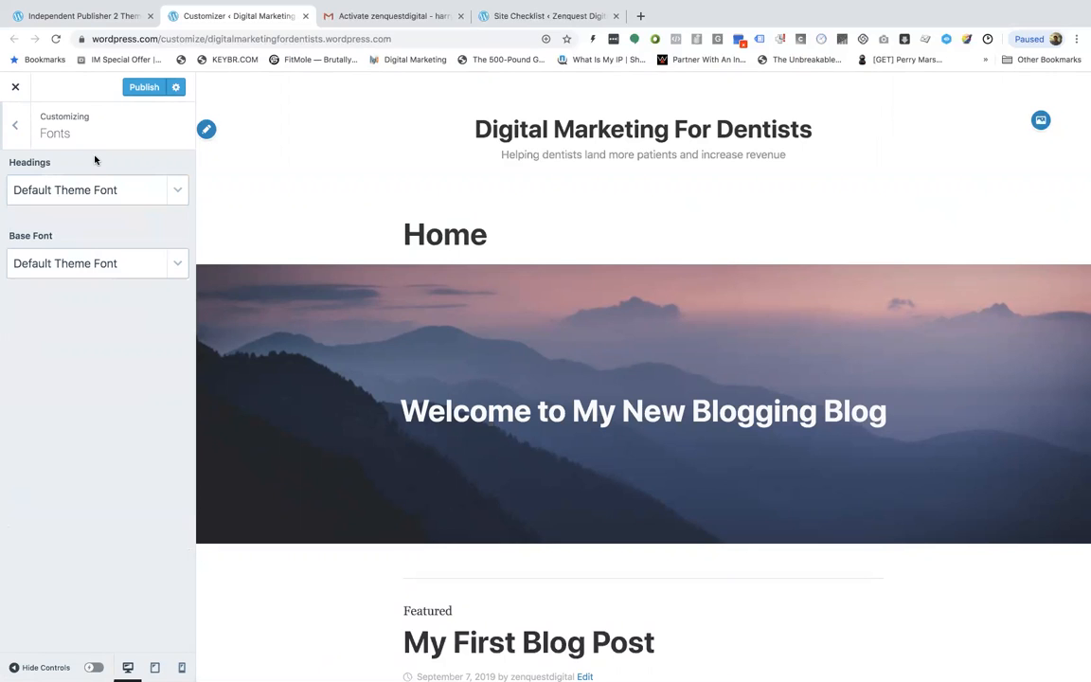
click(15, 126)
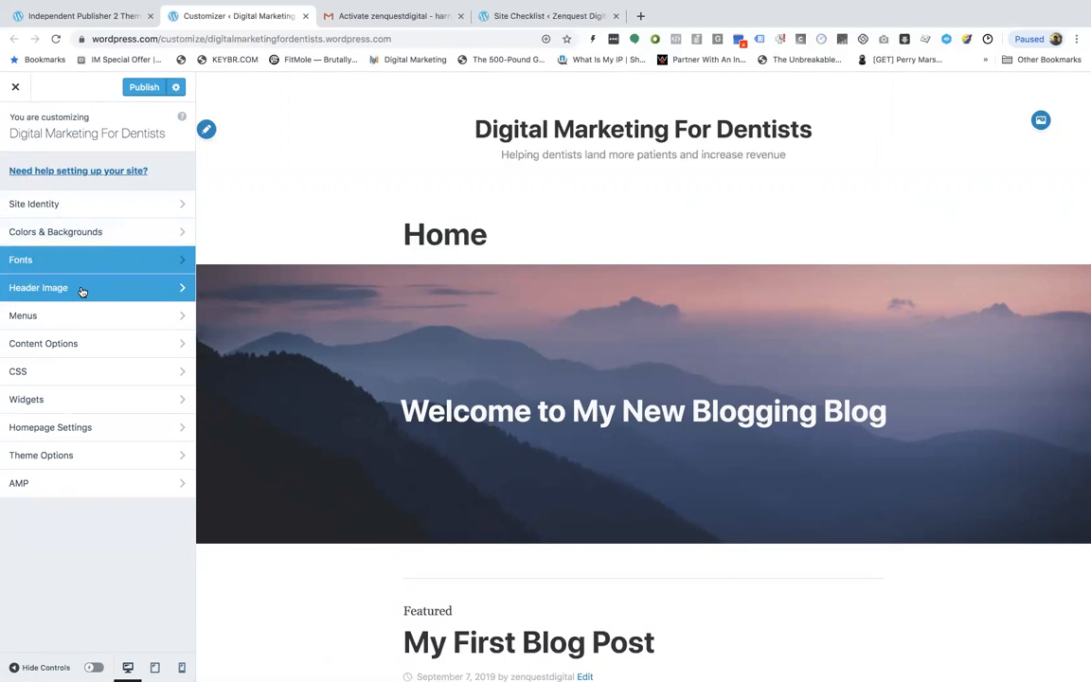
Try the city-lights suggested header image, then hide the header image again
click(82, 290)
scroll(104, 284, down, 1)
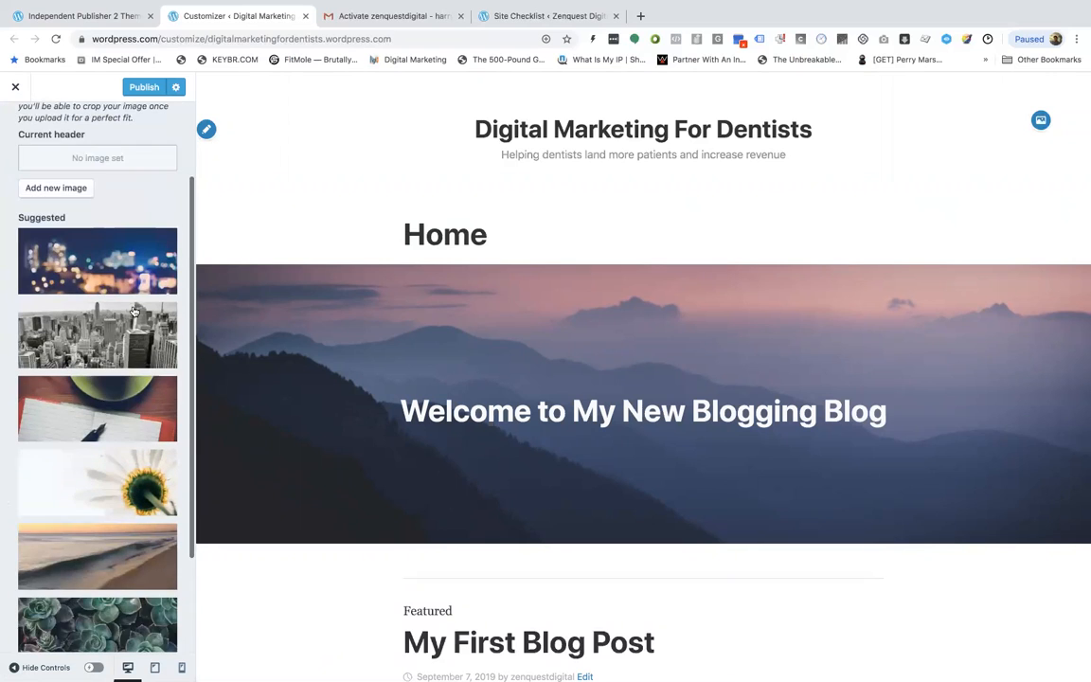
click(129, 278)
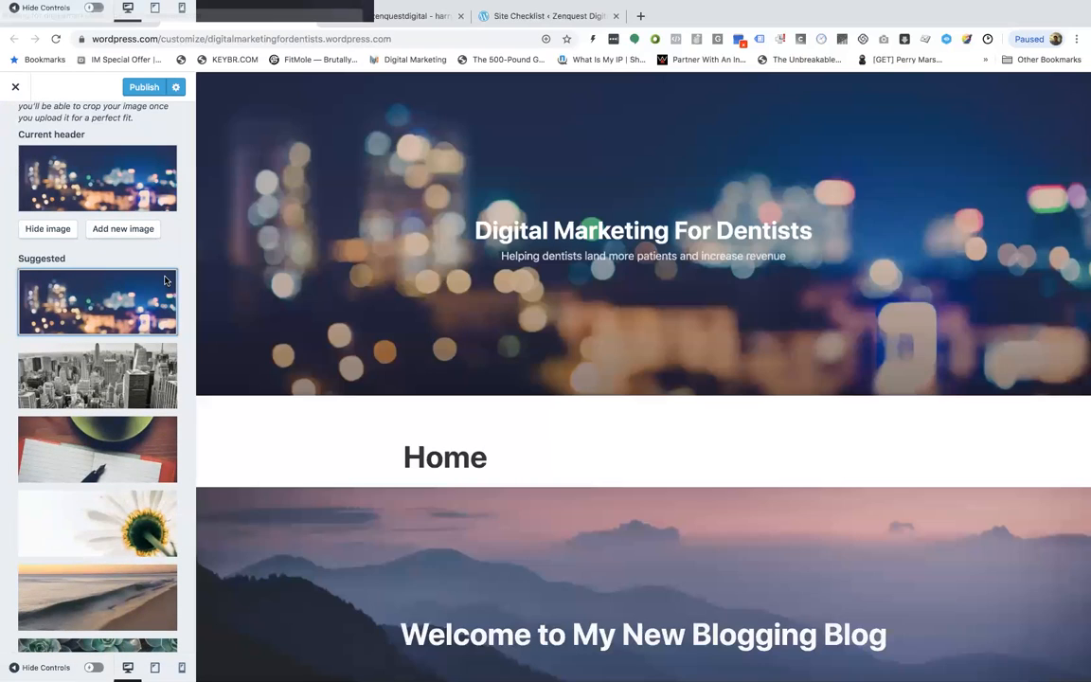
click(49, 229)
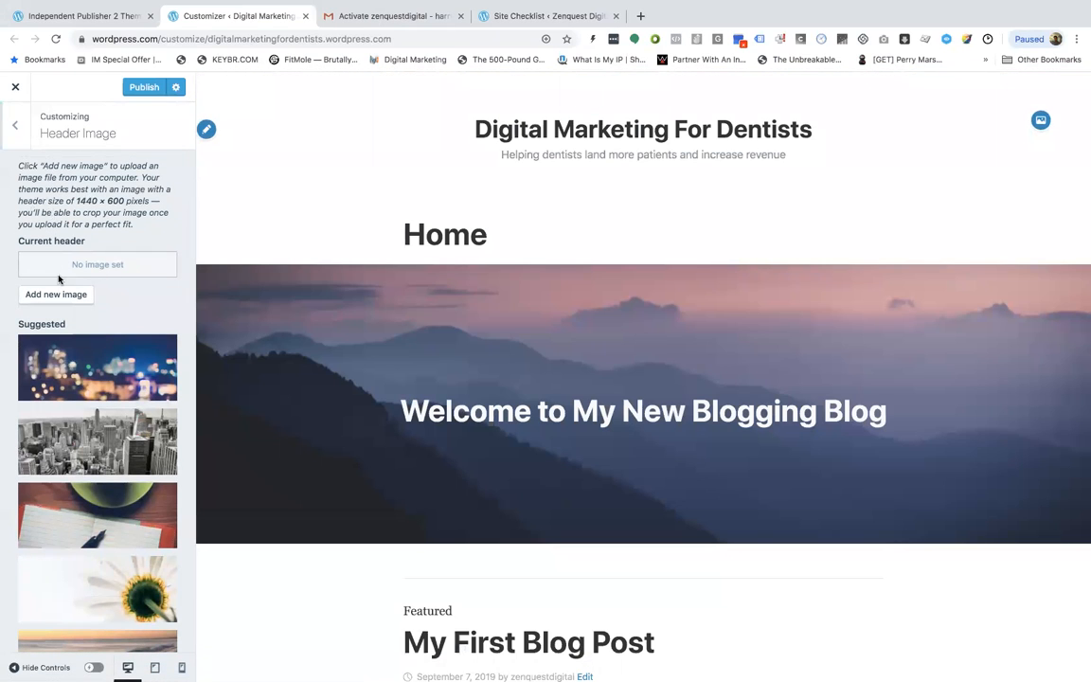
scroll(59, 279, down, 5)
scroll(58, 278, up, 5)
click(14, 124)
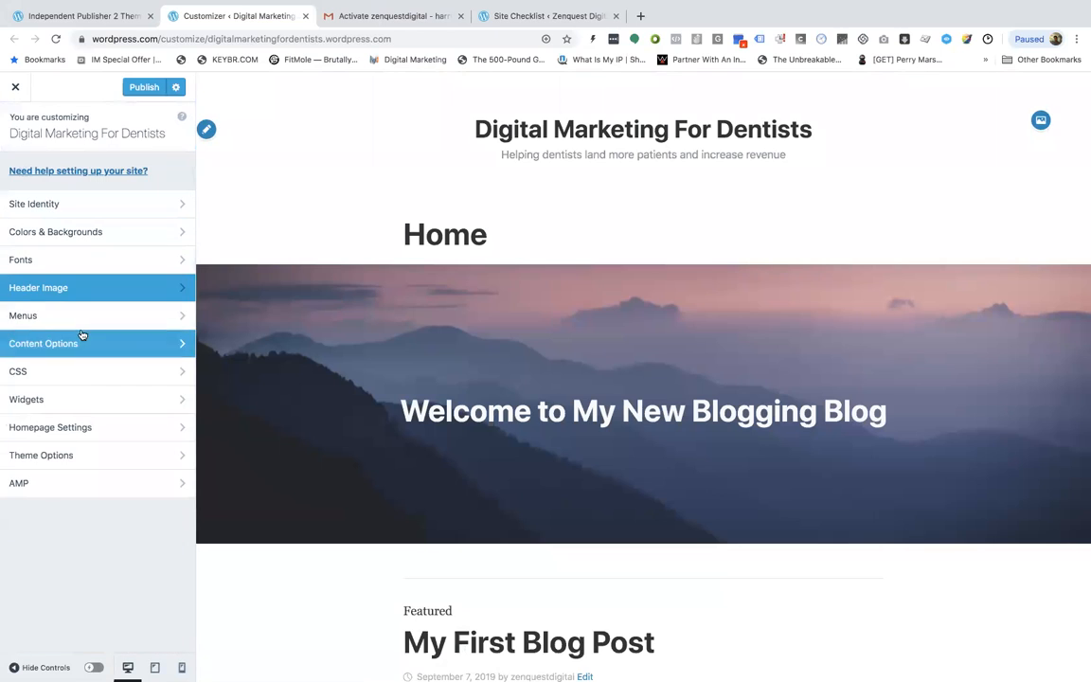
Set the blog display to show post excerpts instead of full posts in Content Options
click(102, 343)
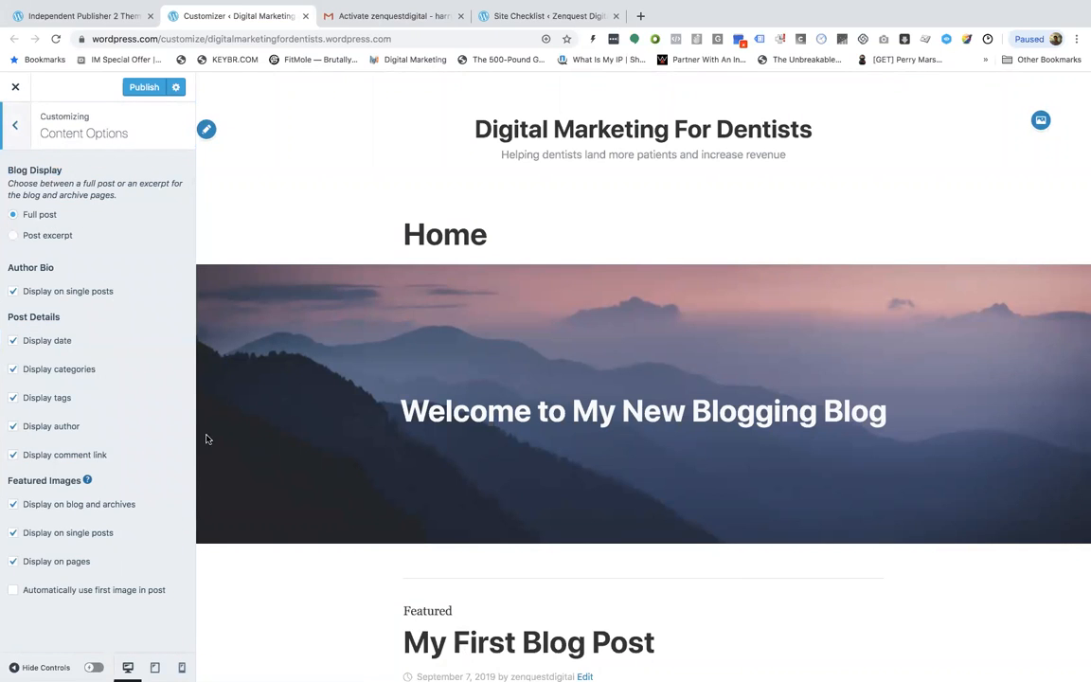
scroll(277, 504, down, 5)
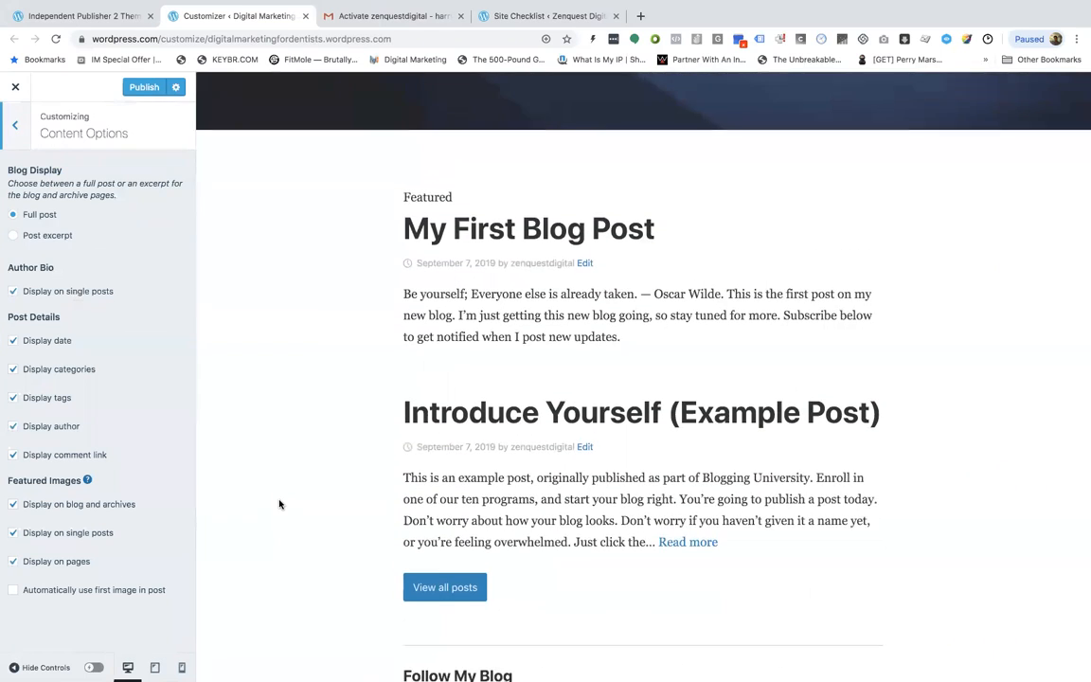
scroll(279, 504, down, 4)
scroll(279, 504, up, 4)
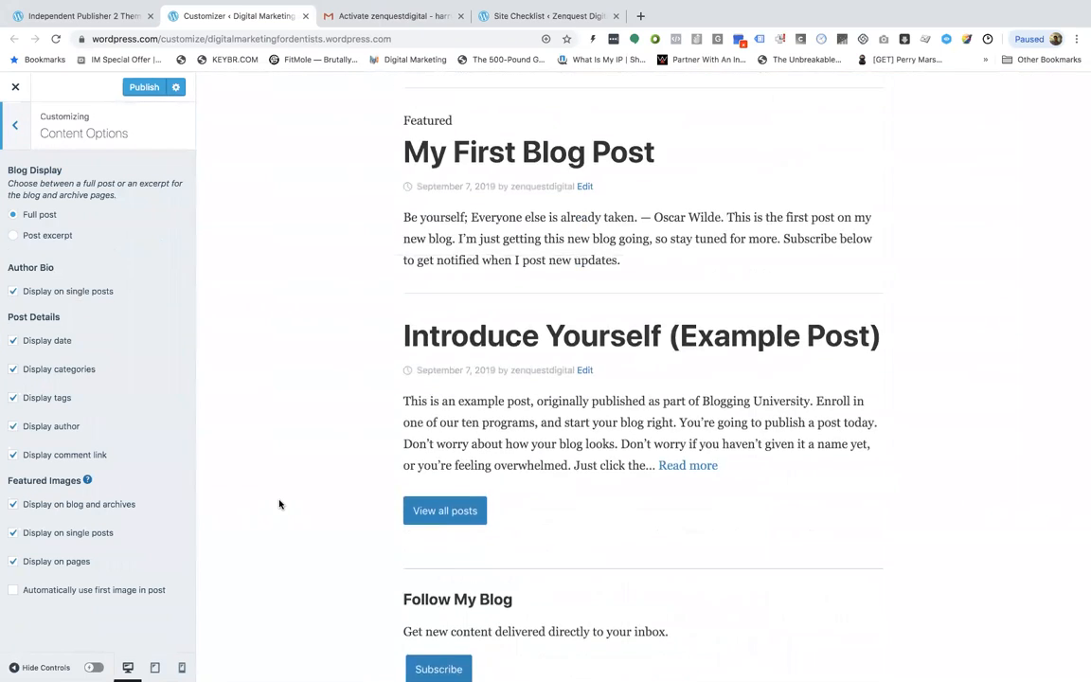
scroll(279, 504, up, 3)
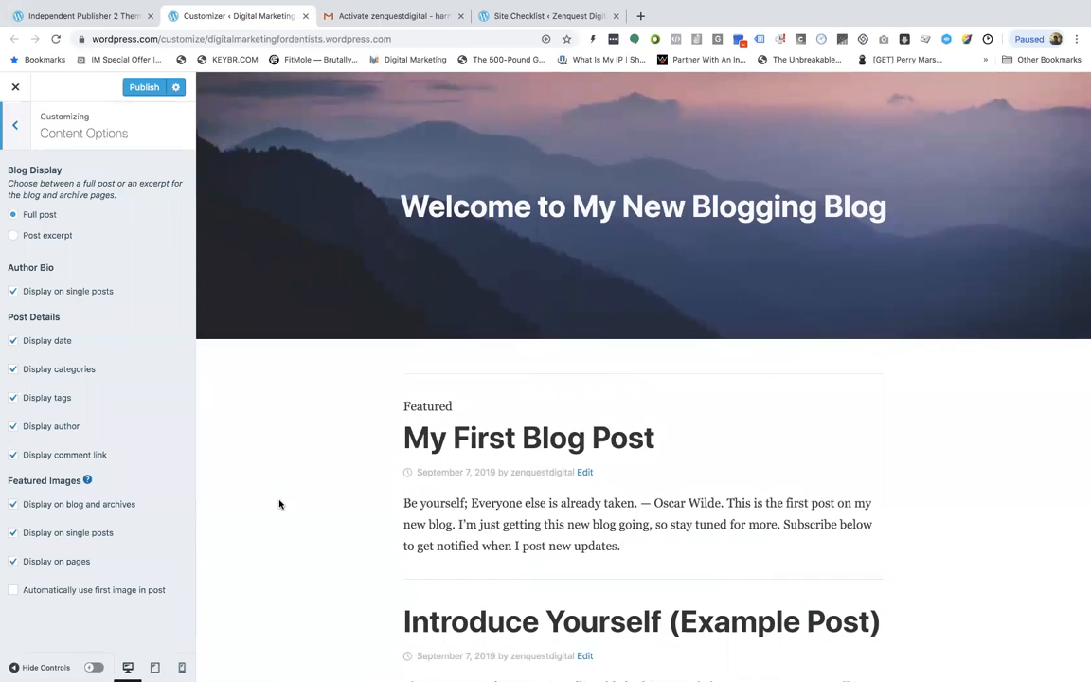
scroll(279, 504, down, 1)
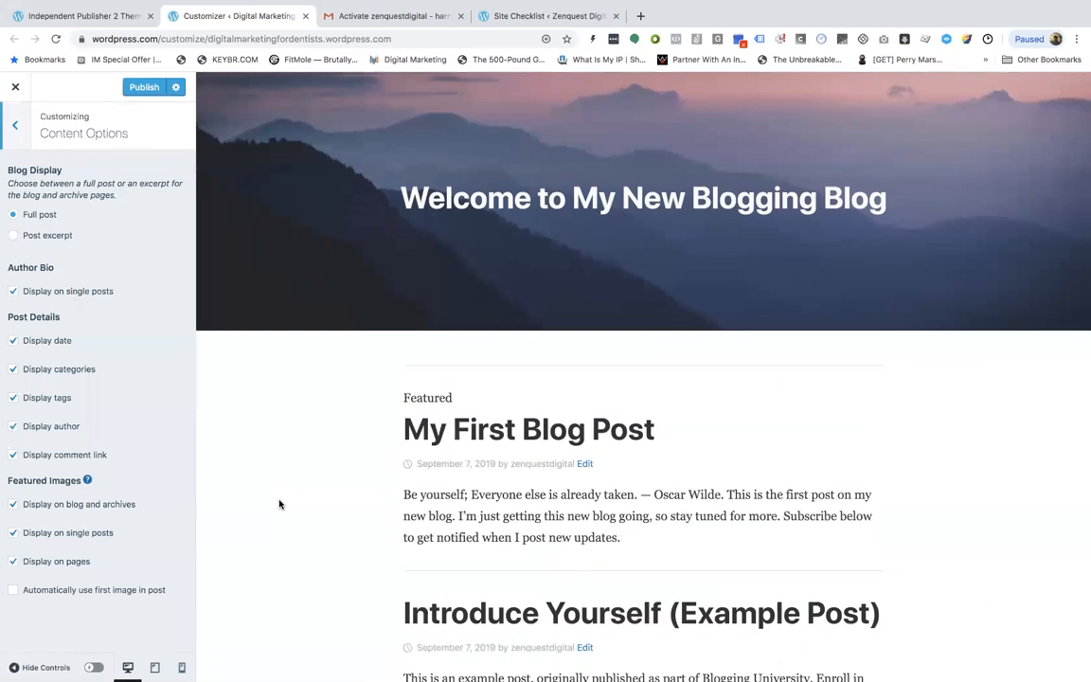
click(49, 238)
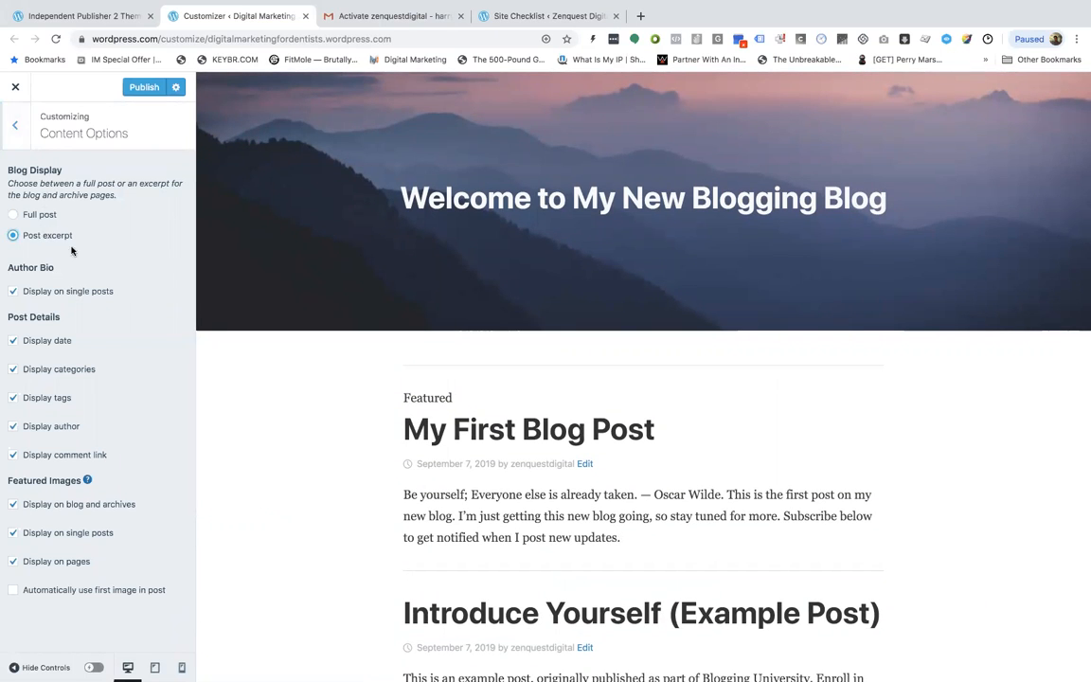
click(19, 124)
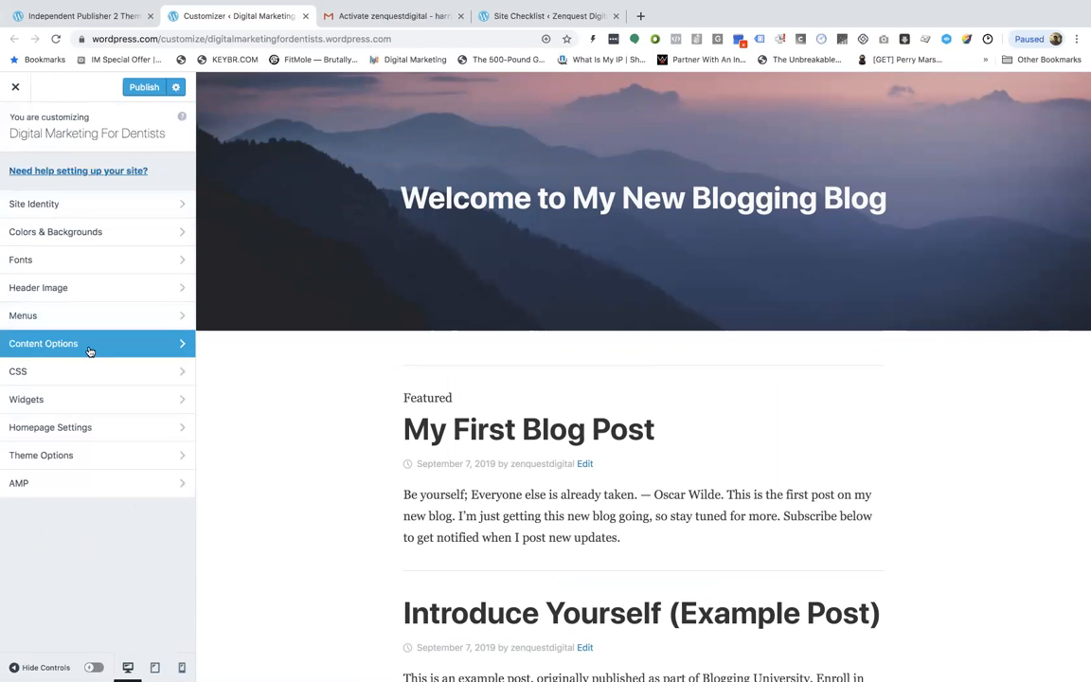
Look through the CSS, Widgets sidebar and Homepage Settings panels of the customizer
click(93, 379)
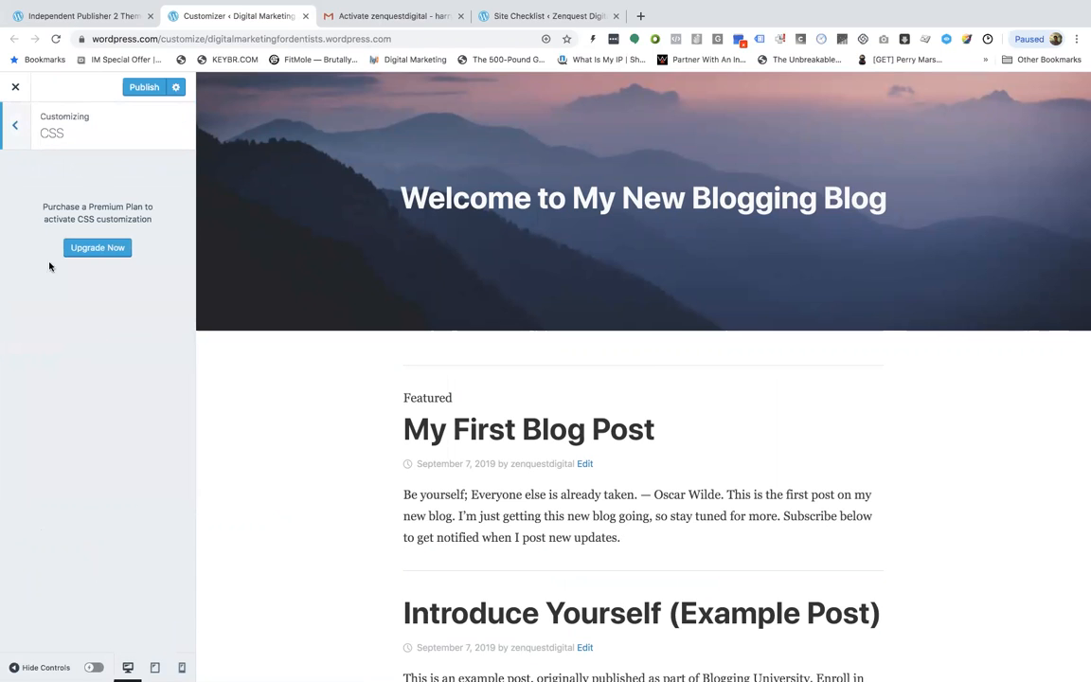
click(20, 132)
click(57, 405)
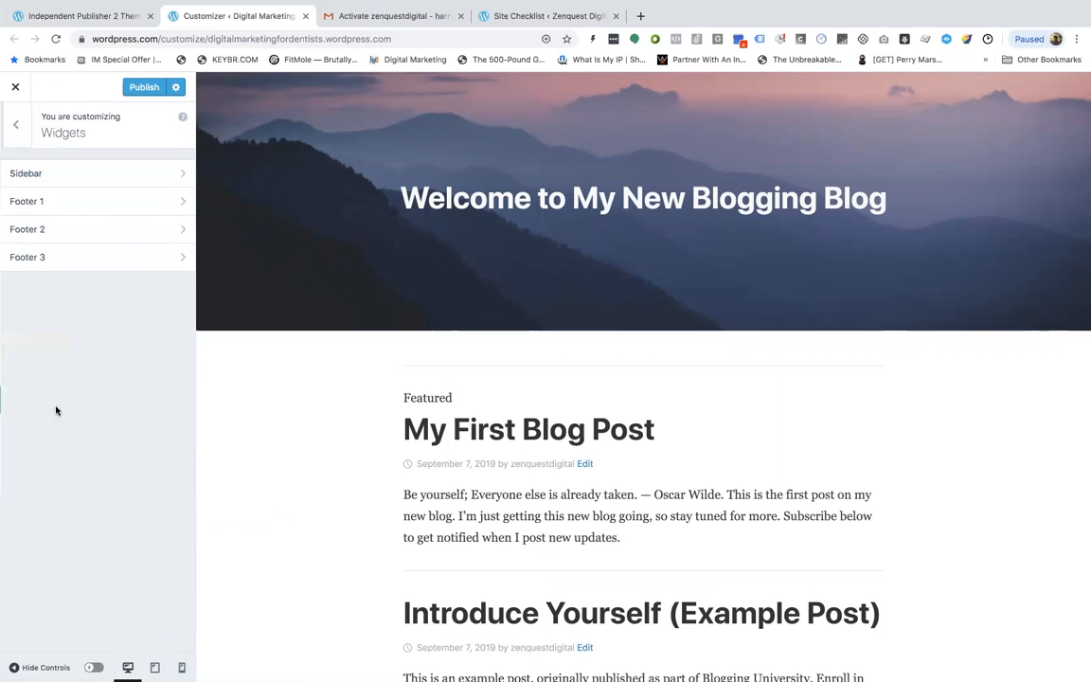
click(131, 176)
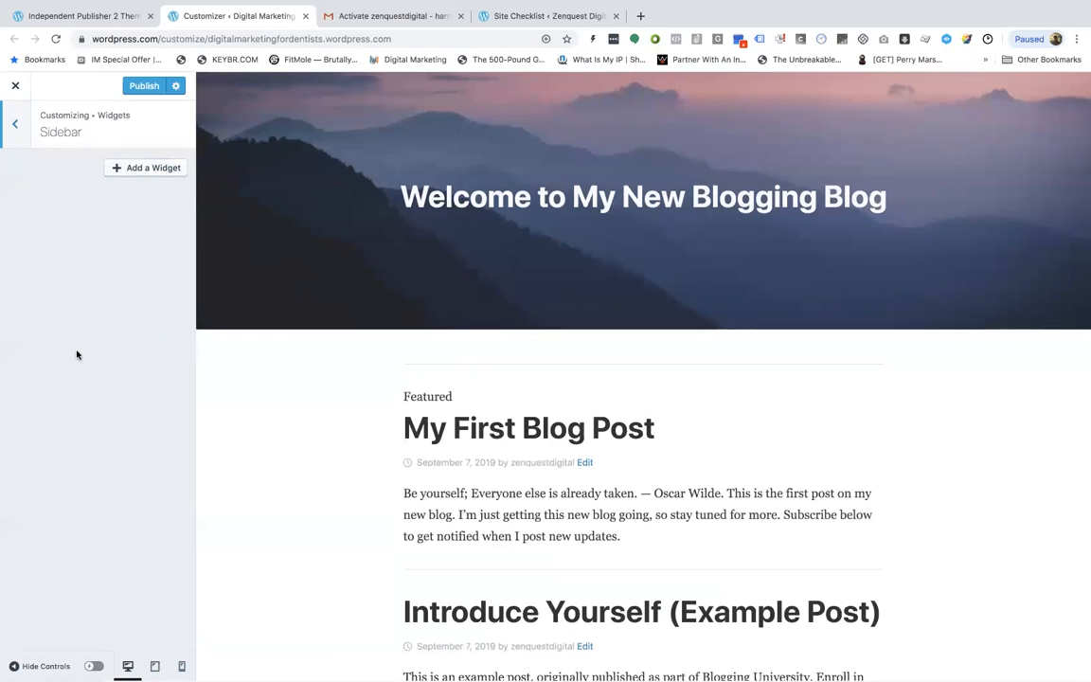
click(16, 123)
click(16, 123)
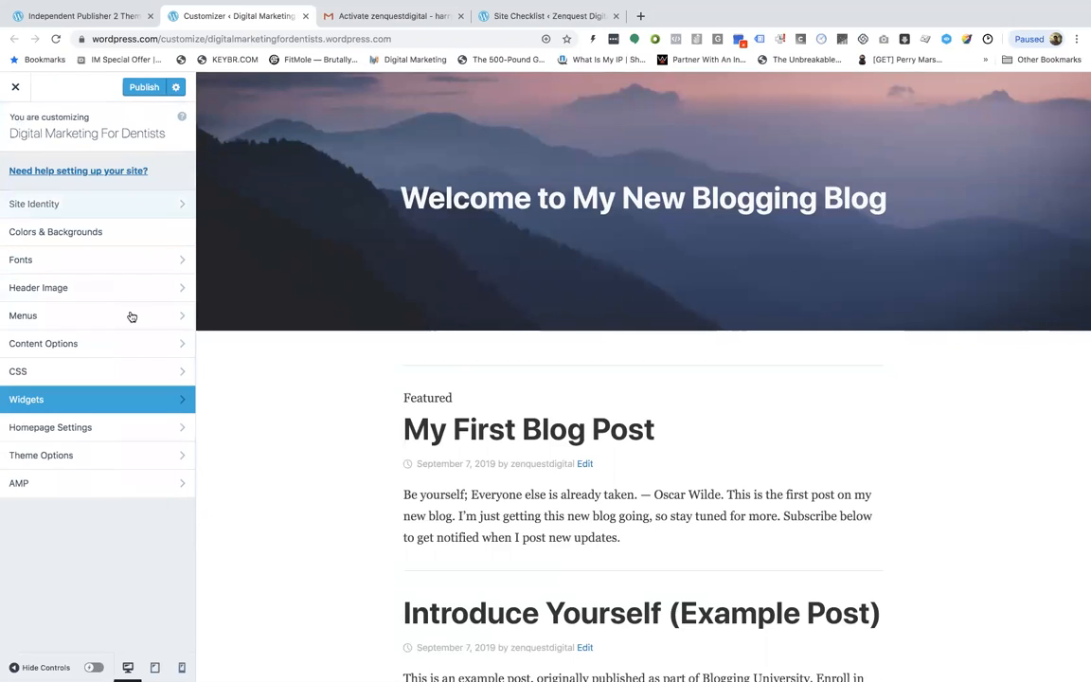
click(113, 433)
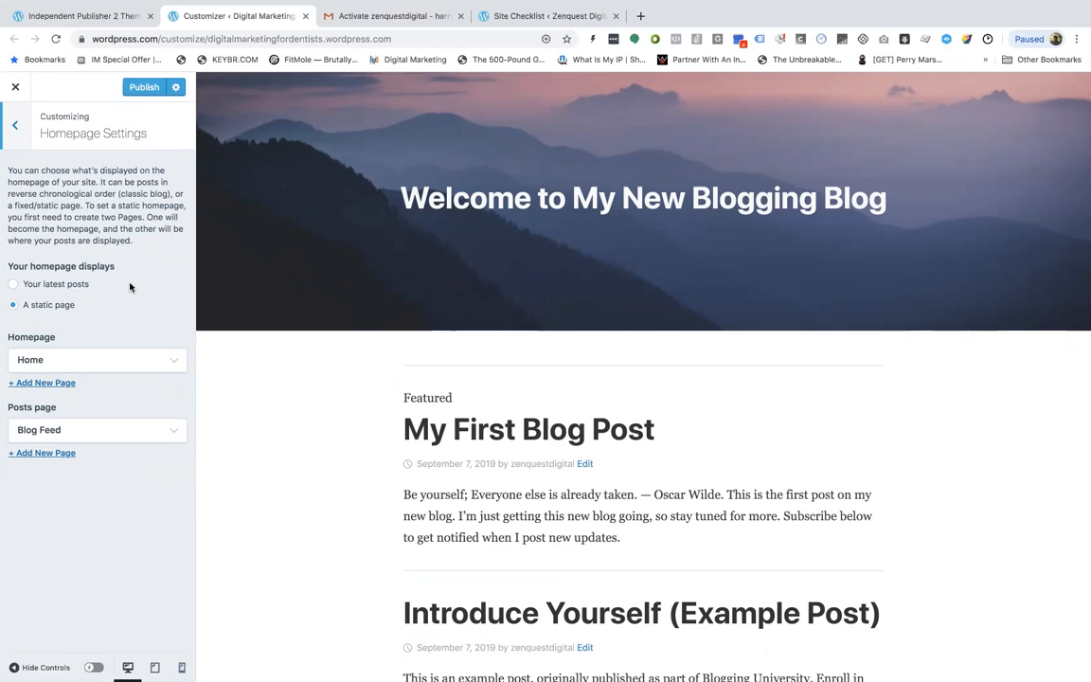
Open the site's public address in a new browser tab
drag(184, 39, 443, 40)
key(ctrl+c)
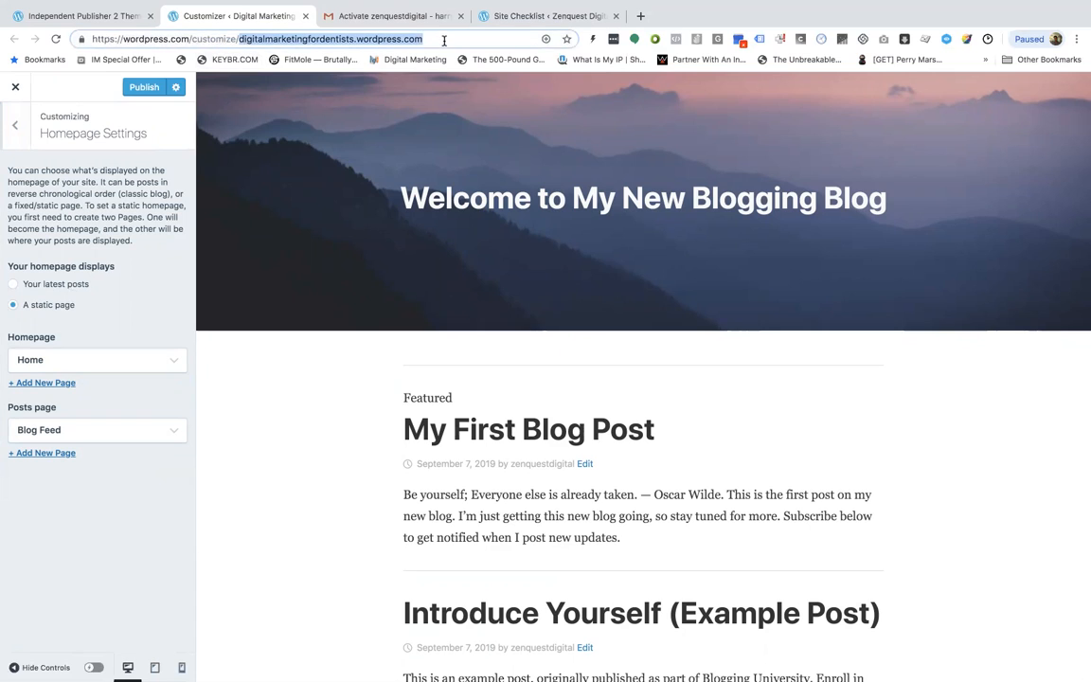
click(641, 17)
key(ctrl+v)
key(Return)
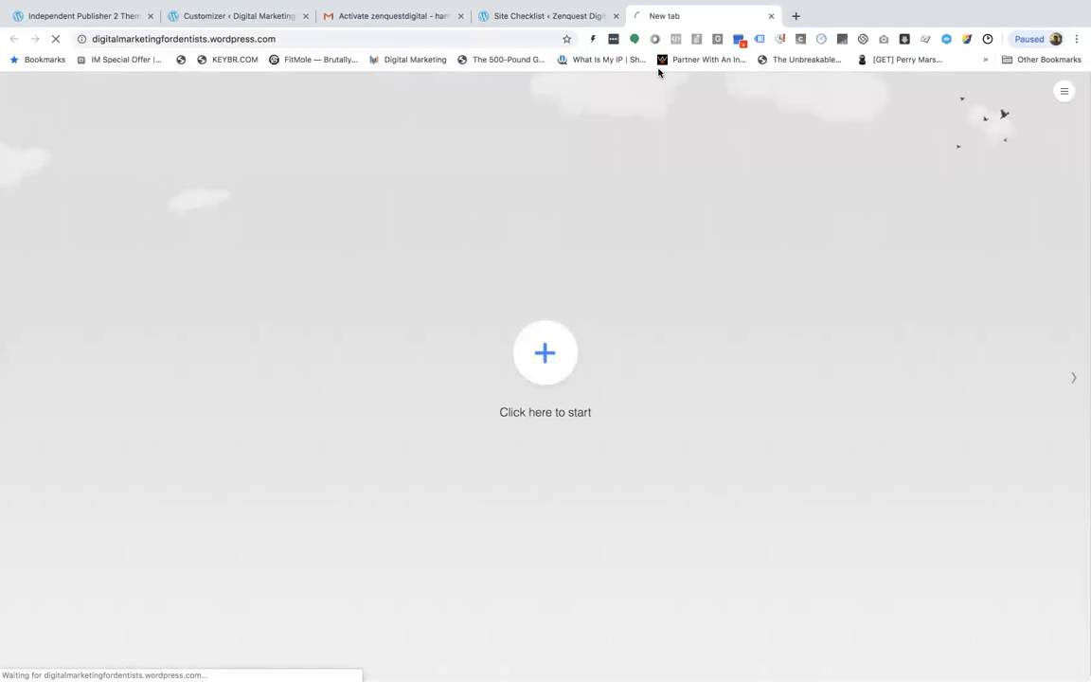
scroll(547, 372, down, 4)
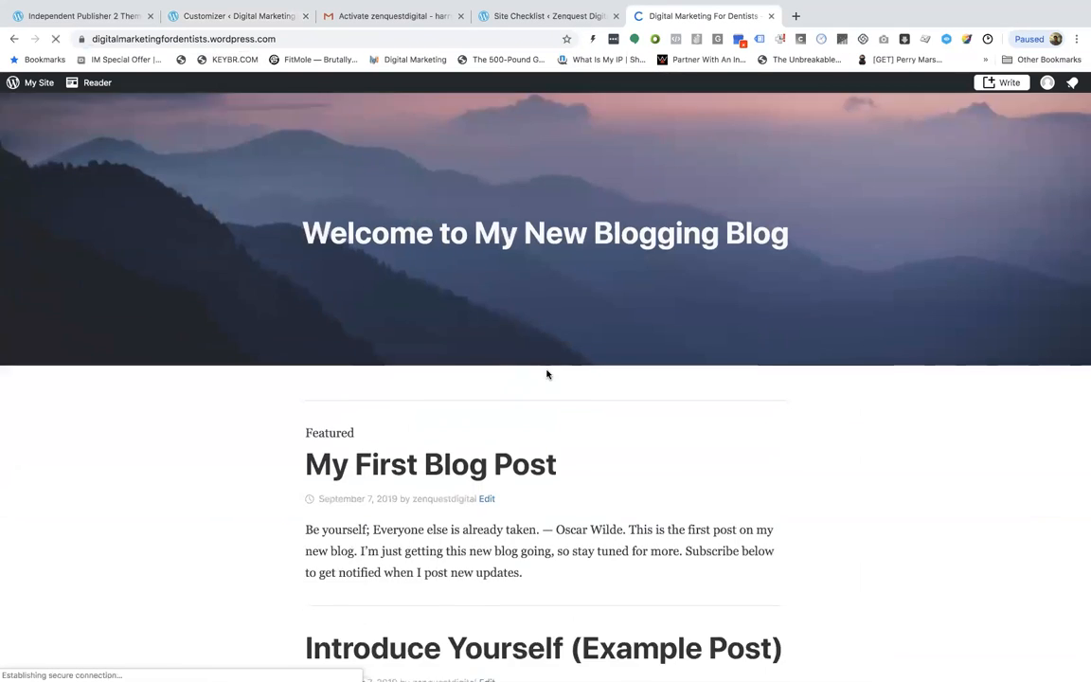
scroll(547, 375, down, 5)
scroll(545, 374, up, 10)
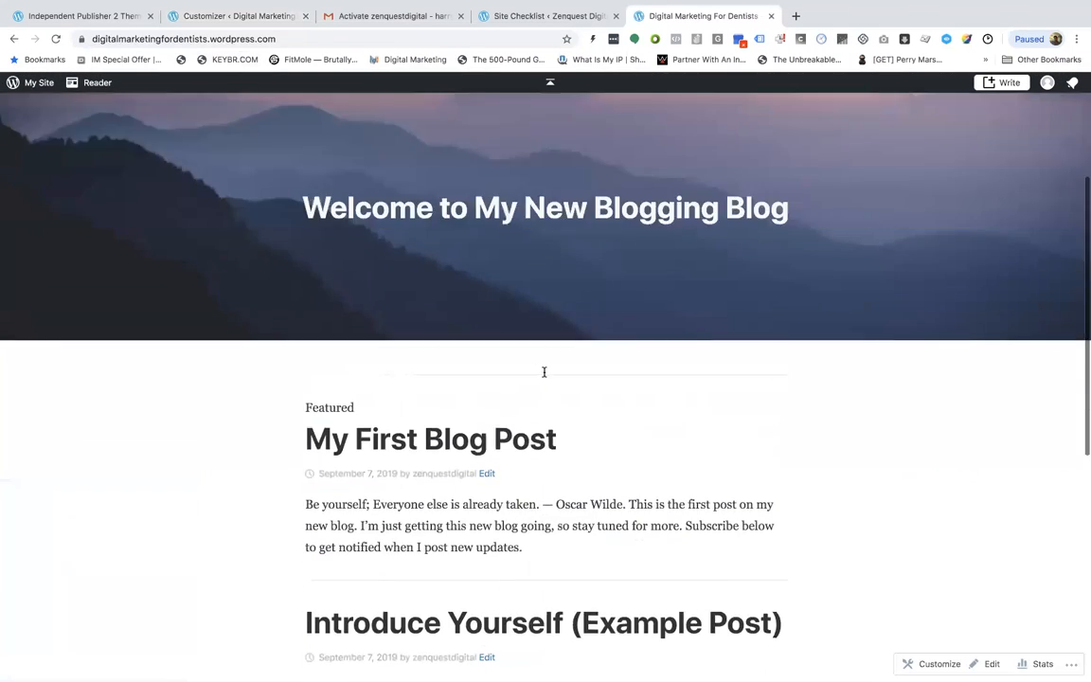
scroll(355, 264, down, 1)
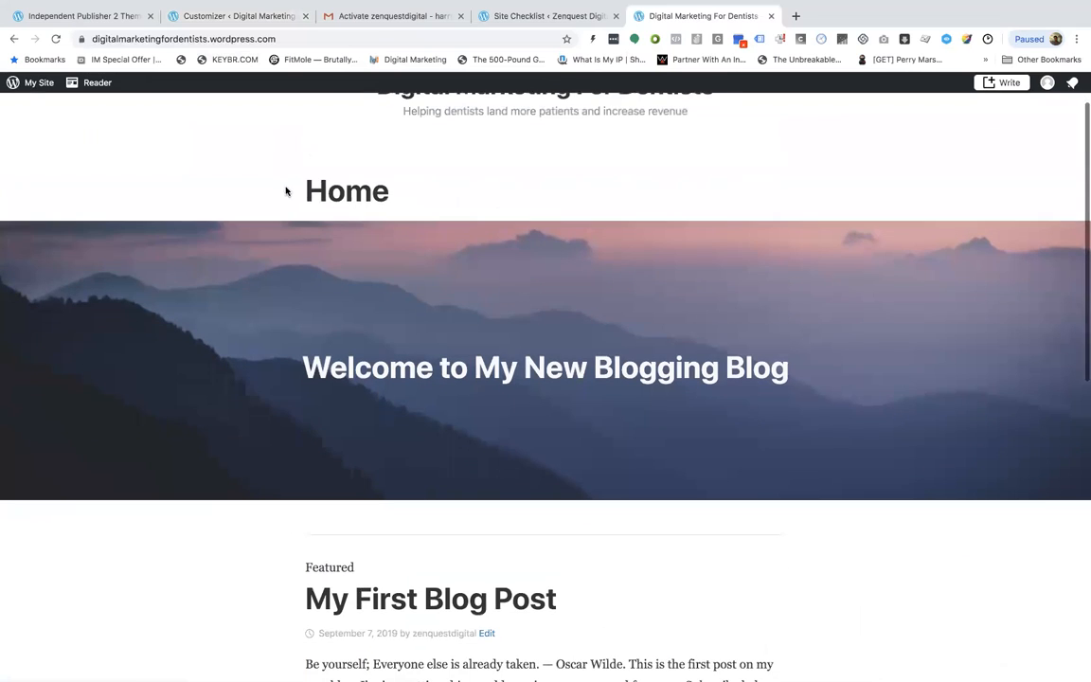
Scroll through the live homepage to examine the Home page title, header and posts
double_click(321, 190)
drag(293, 190, 458, 193)
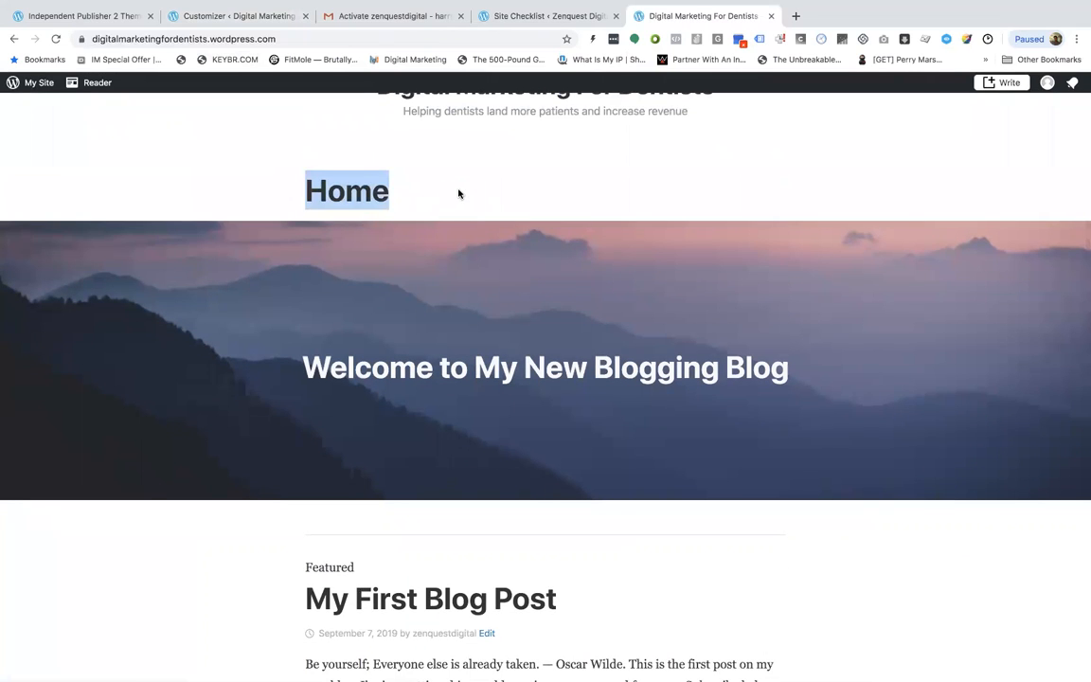
scroll(458, 458, down, 10)
scroll(458, 458, up, 10)
scroll(459, 459, down, 3)
scroll(458, 458, up, 3)
scroll(458, 459, down, 5)
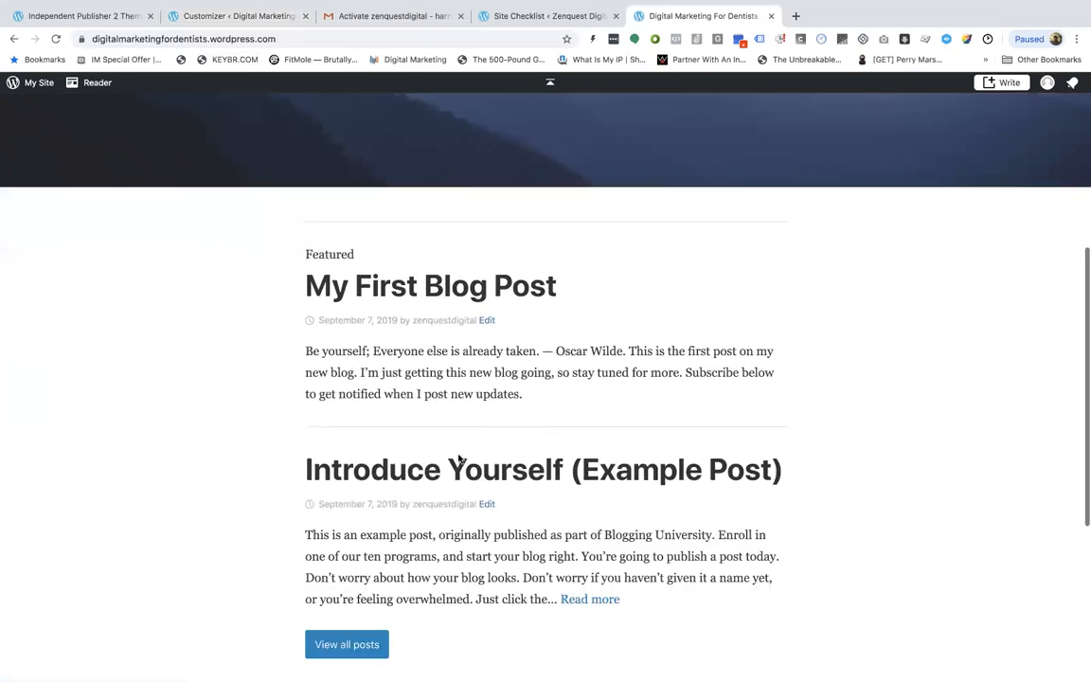
scroll(458, 458, up, 5)
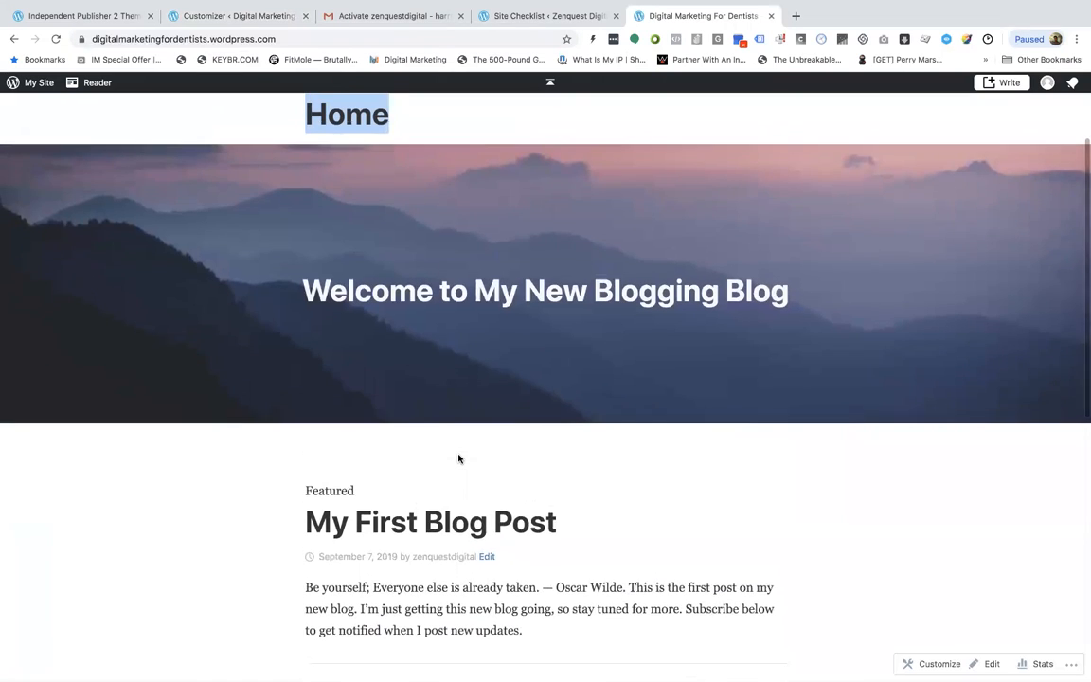
scroll(458, 459, down, 6)
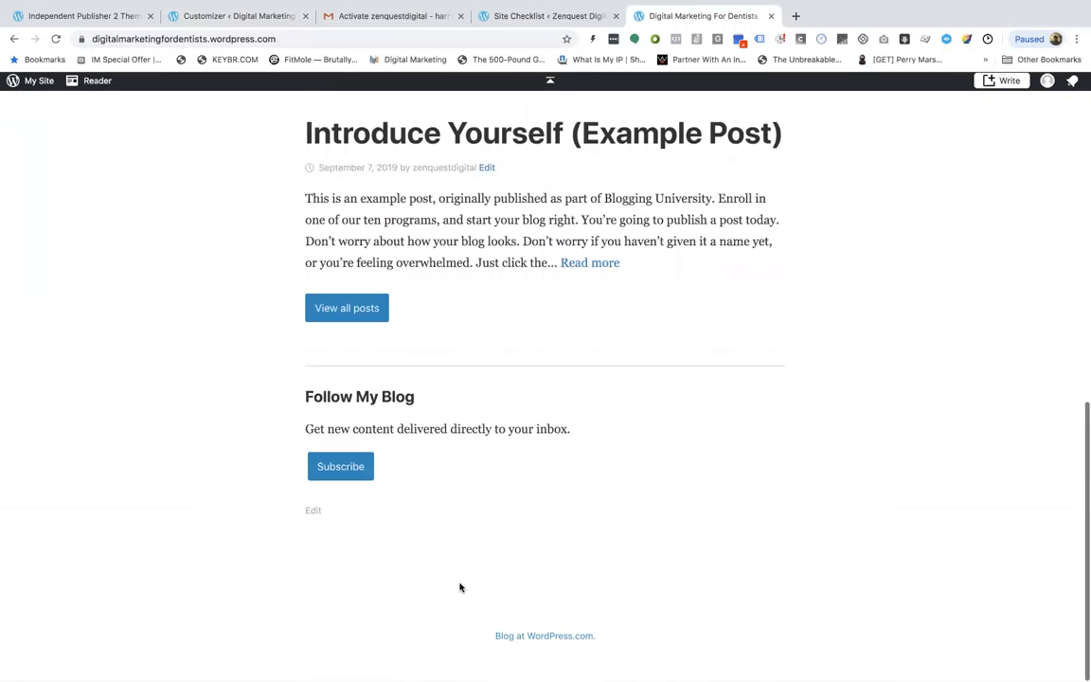
scroll(457, 584, up, 4)
scroll(445, 542, up, 3)
Open My First Blog Post on the live site and examine it
click(423, 581)
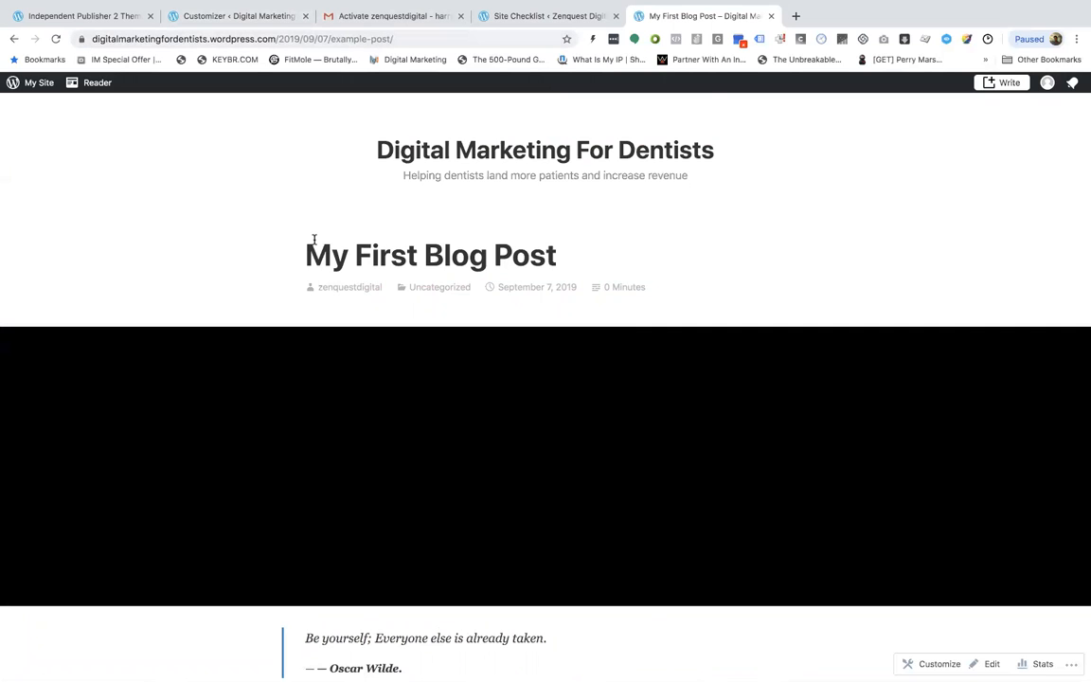
scroll(312, 241, down, 10)
scroll(422, 345, up, 10)
right_click(426, 343)
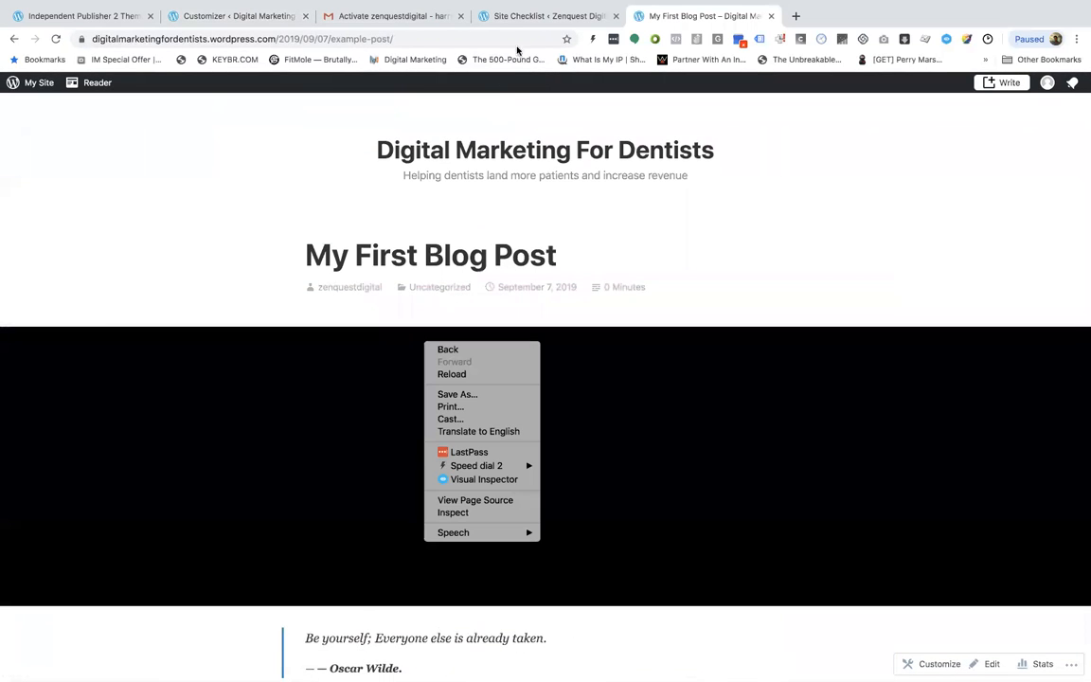
click(469, 27)
Set the homepage to display your latest posts and publish the customizer change
click(511, 21)
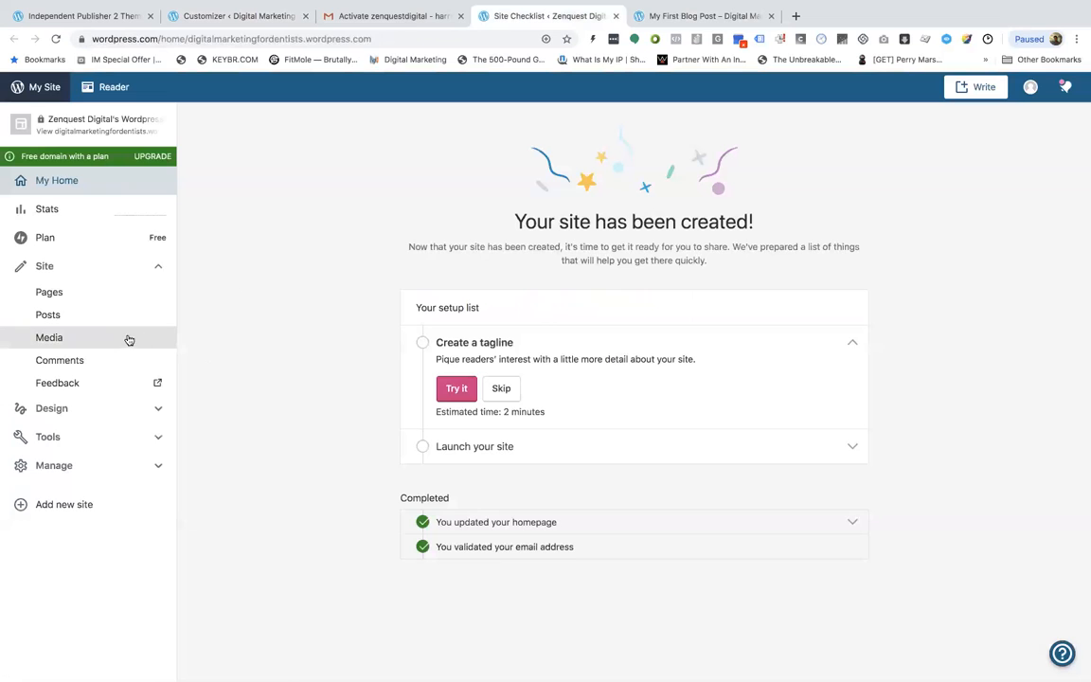
click(231, 17)
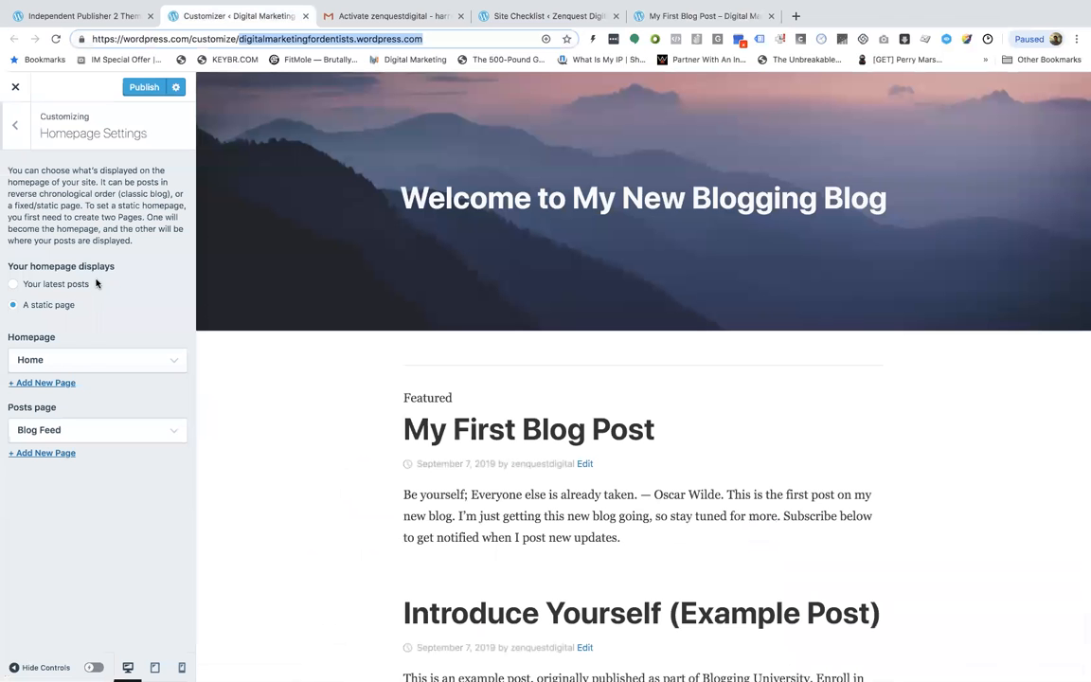
click(51, 285)
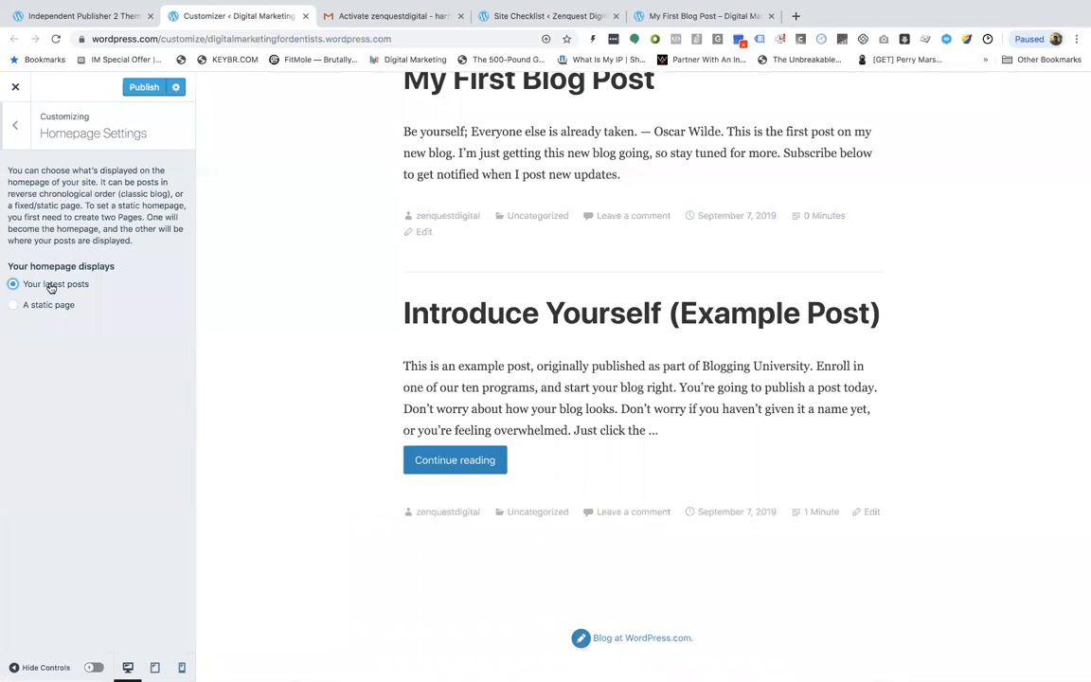
click(142, 87)
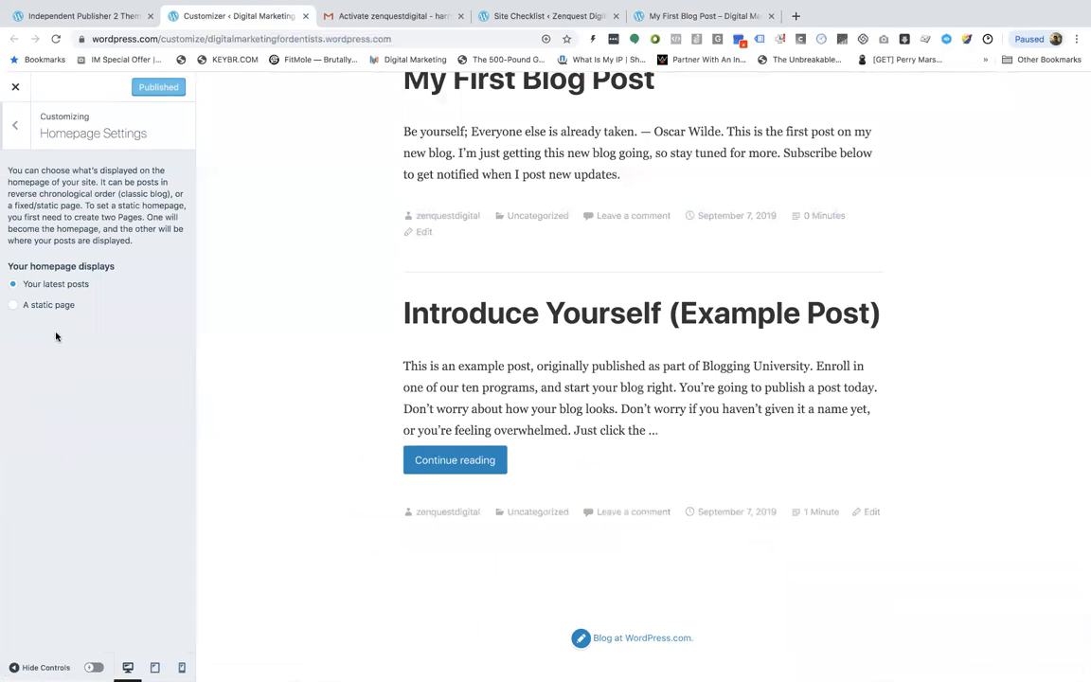
Look through the Theme Options and AMP Design panels of the customizer
click(18, 126)
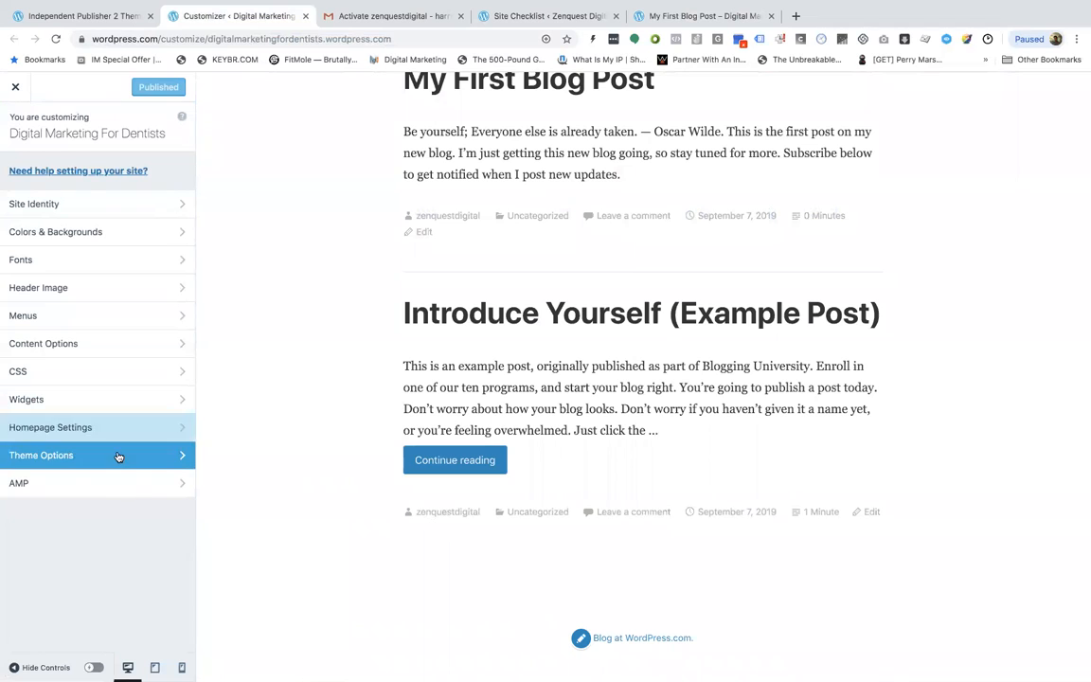
click(107, 409)
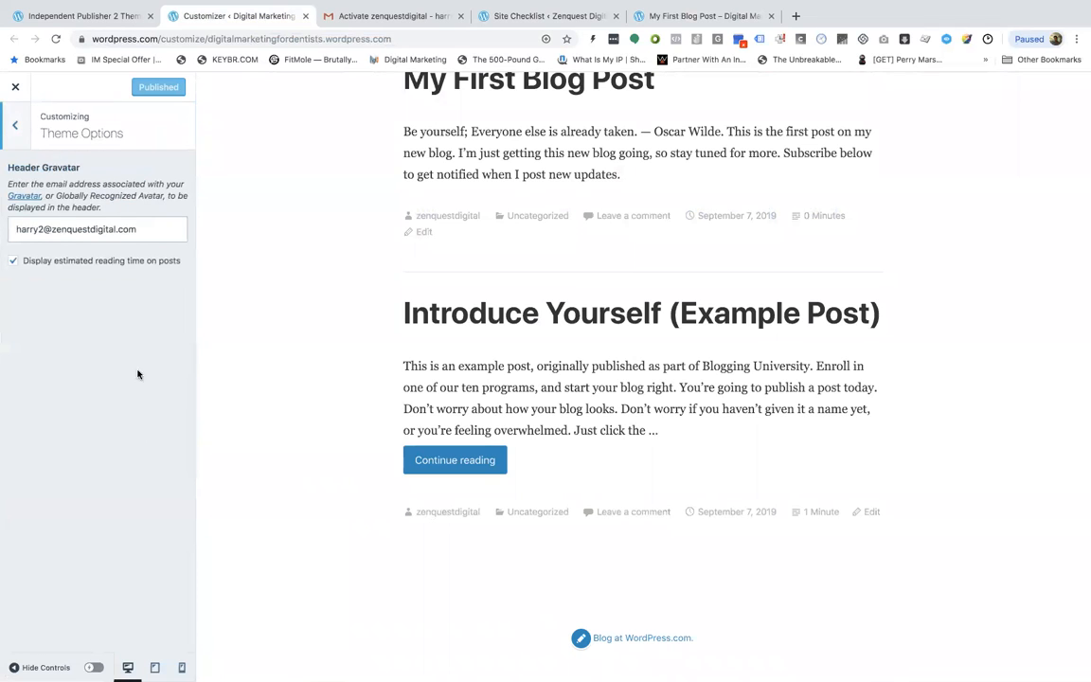
click(17, 128)
click(85, 487)
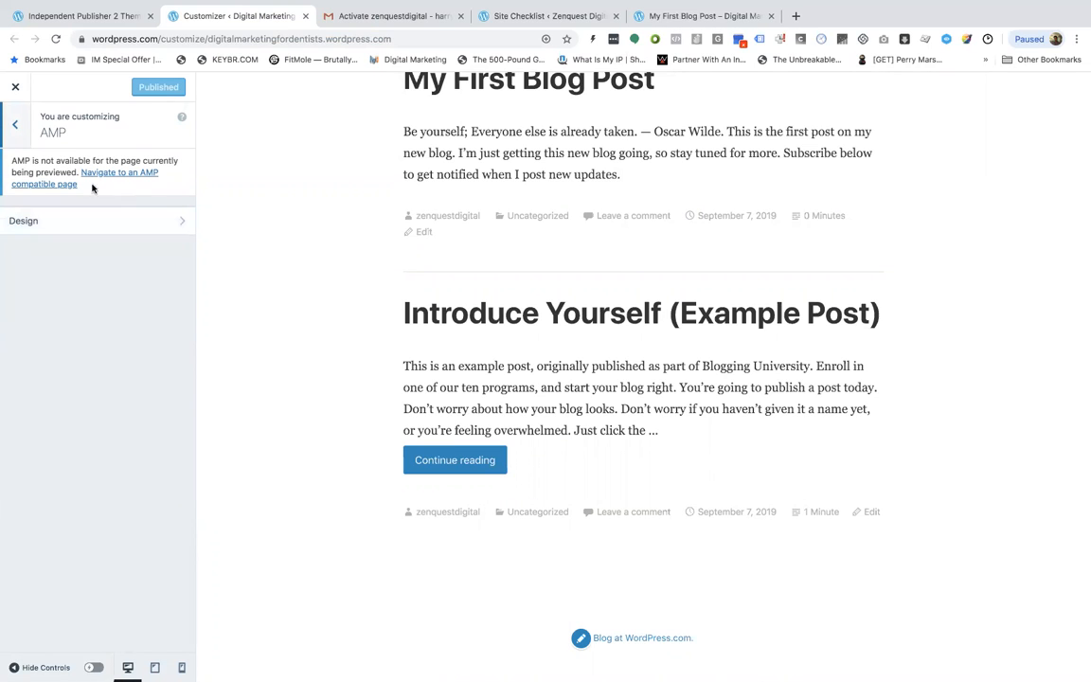
click(110, 219)
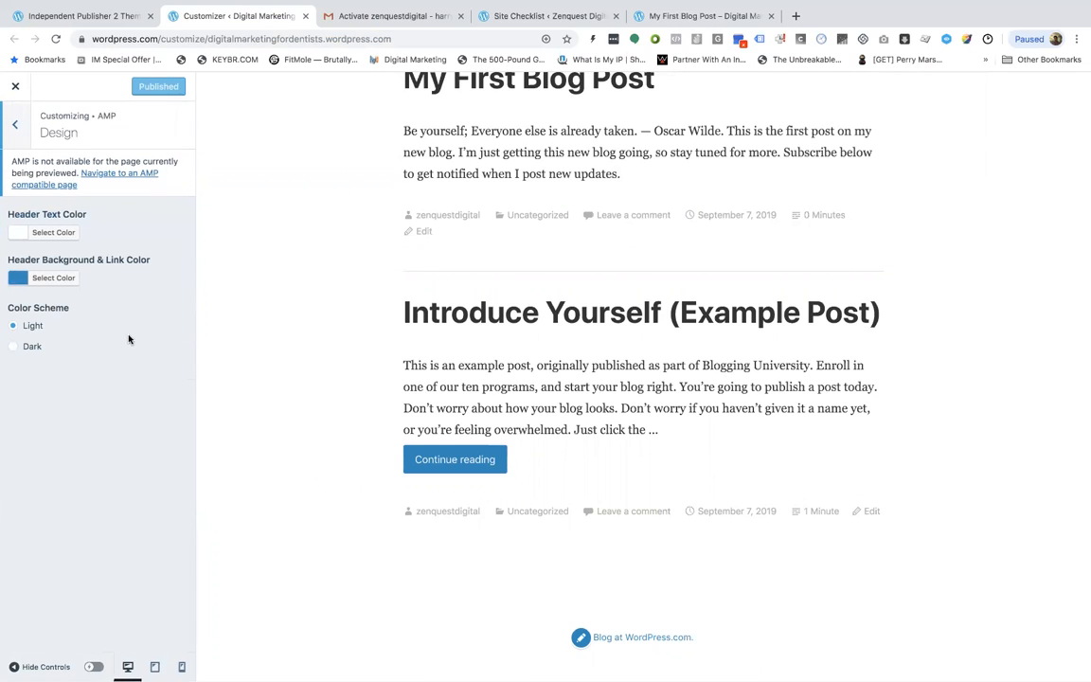
click(16, 125)
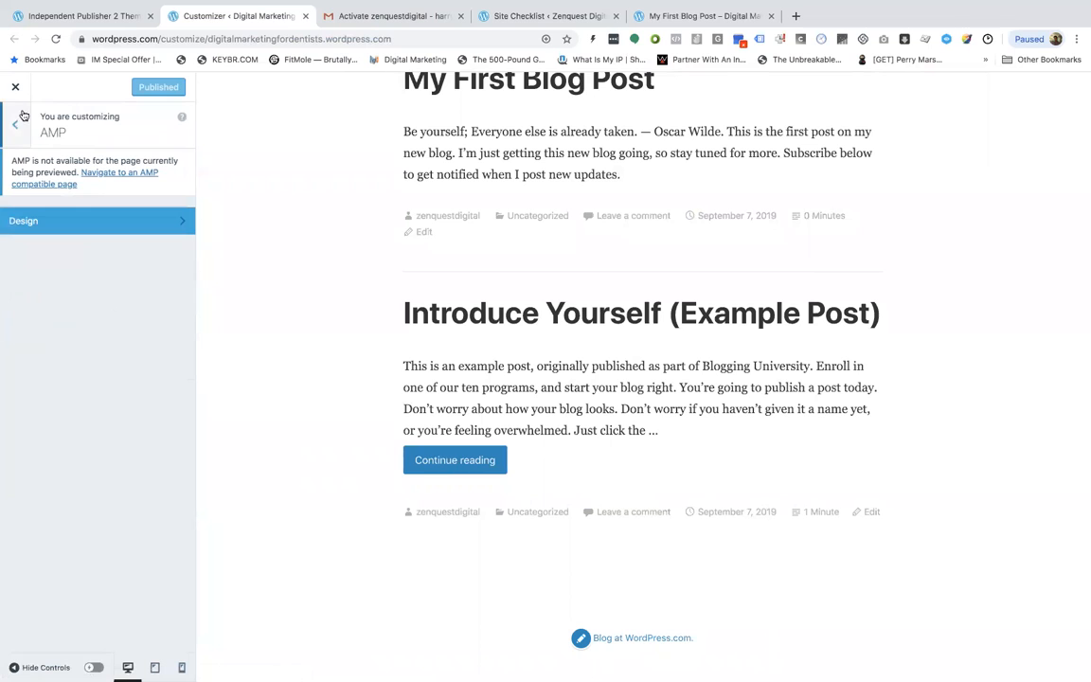
Close the customizer and add a new page using the About template
click(15, 86)
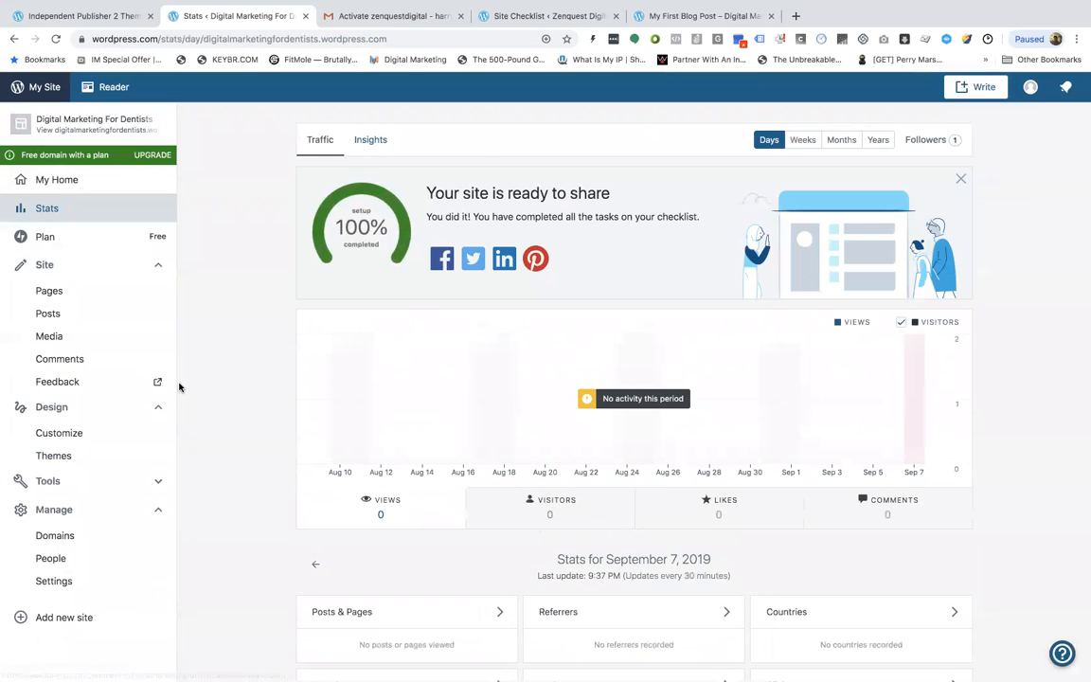
scroll(222, 414, down, 2)
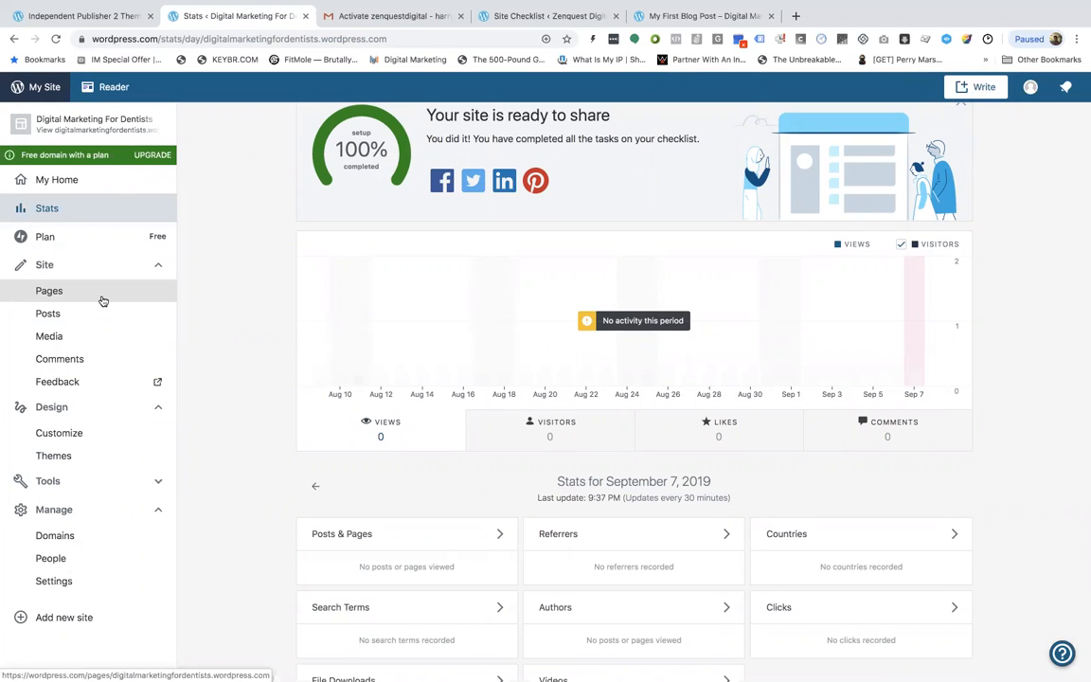
click(102, 301)
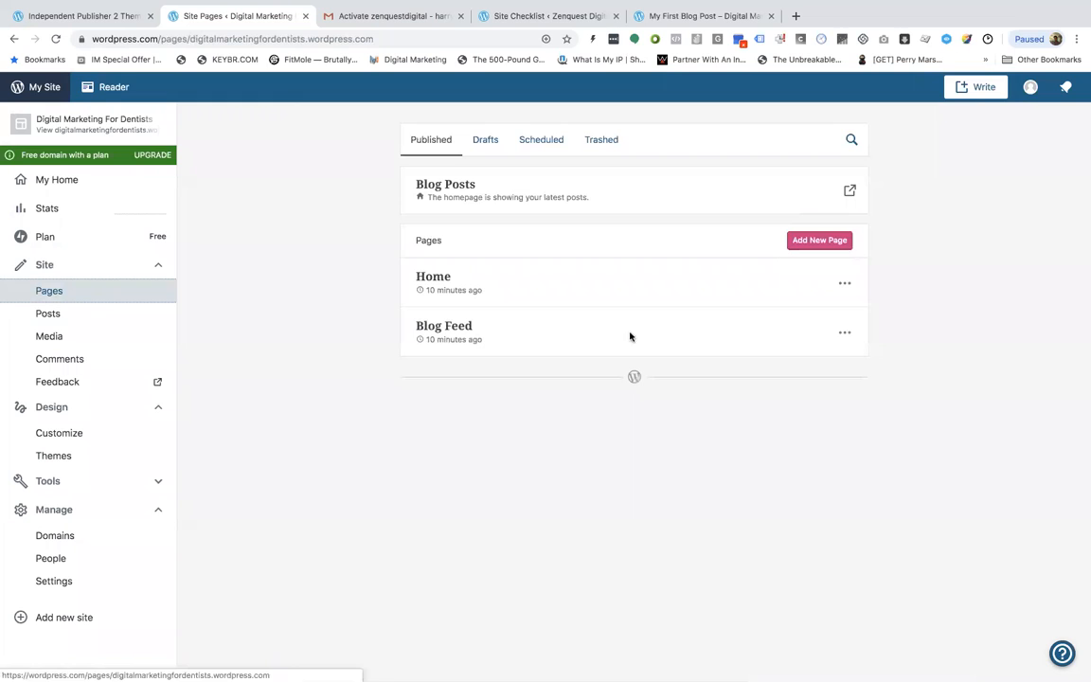
click(820, 240)
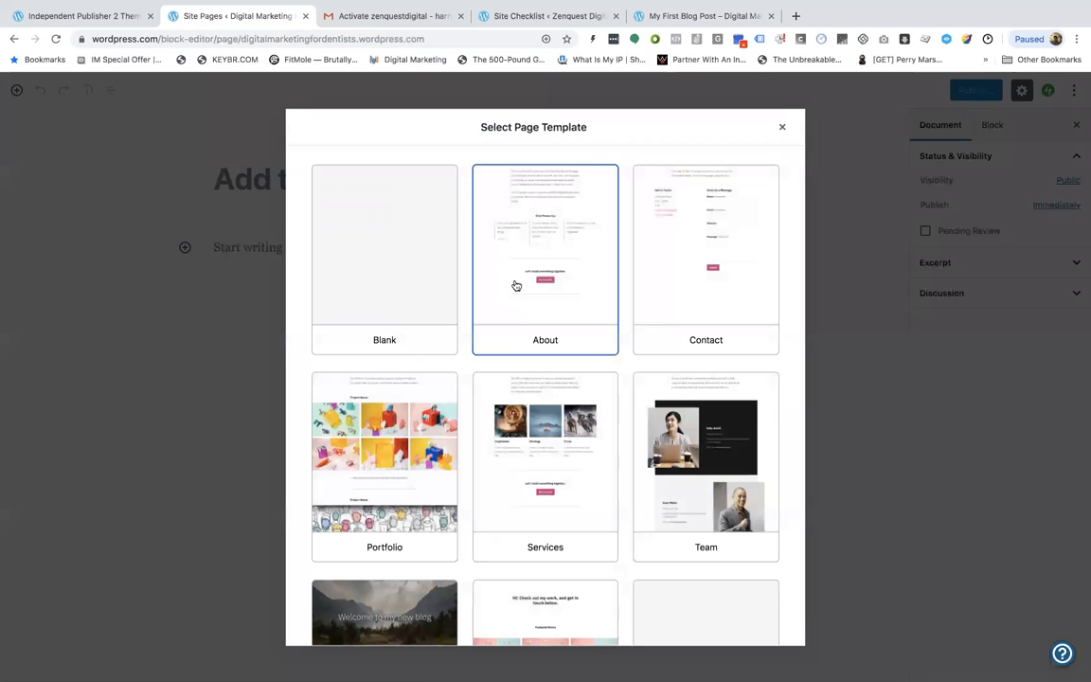
scroll(514, 279, down, 1)
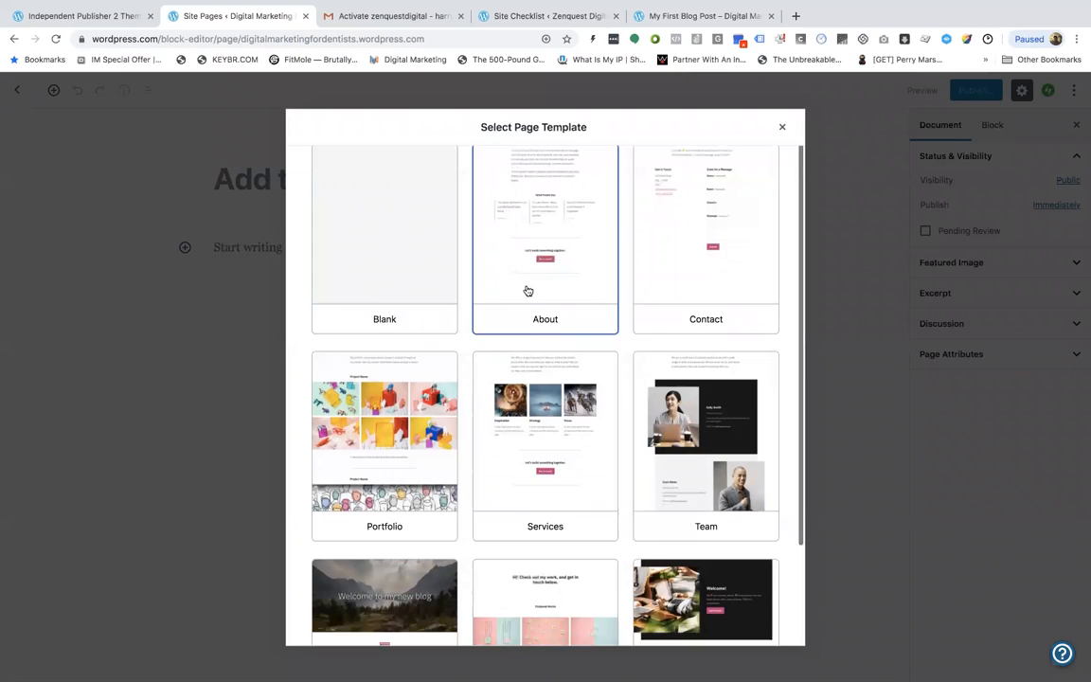
scroll(528, 292, down, 2)
scroll(528, 291, up, 3)
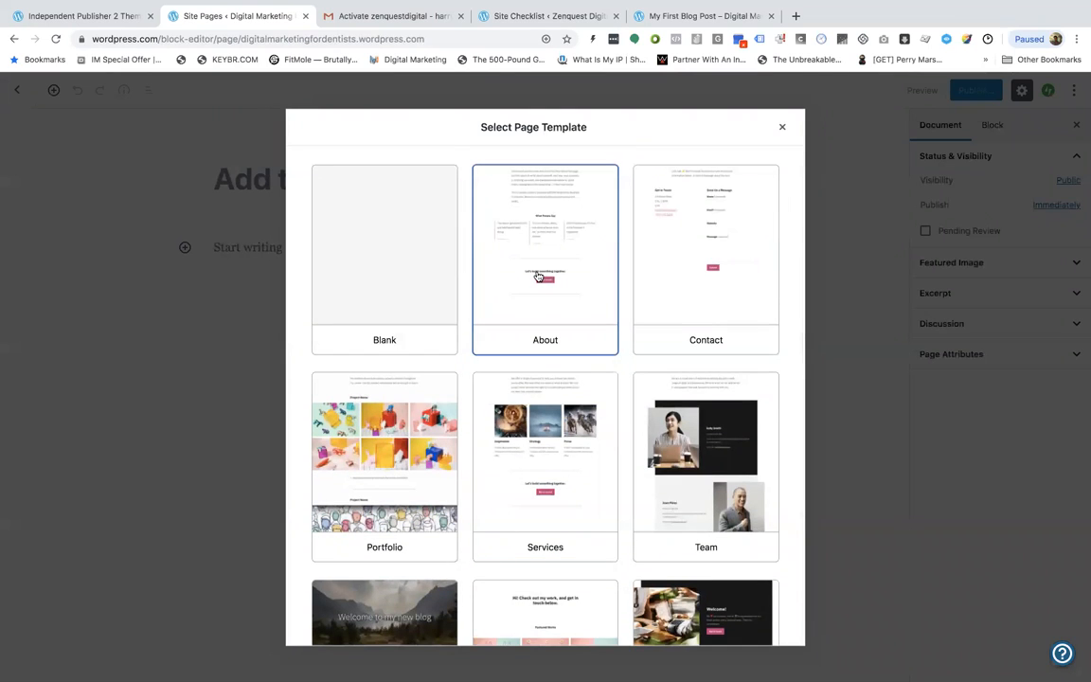
click(538, 276)
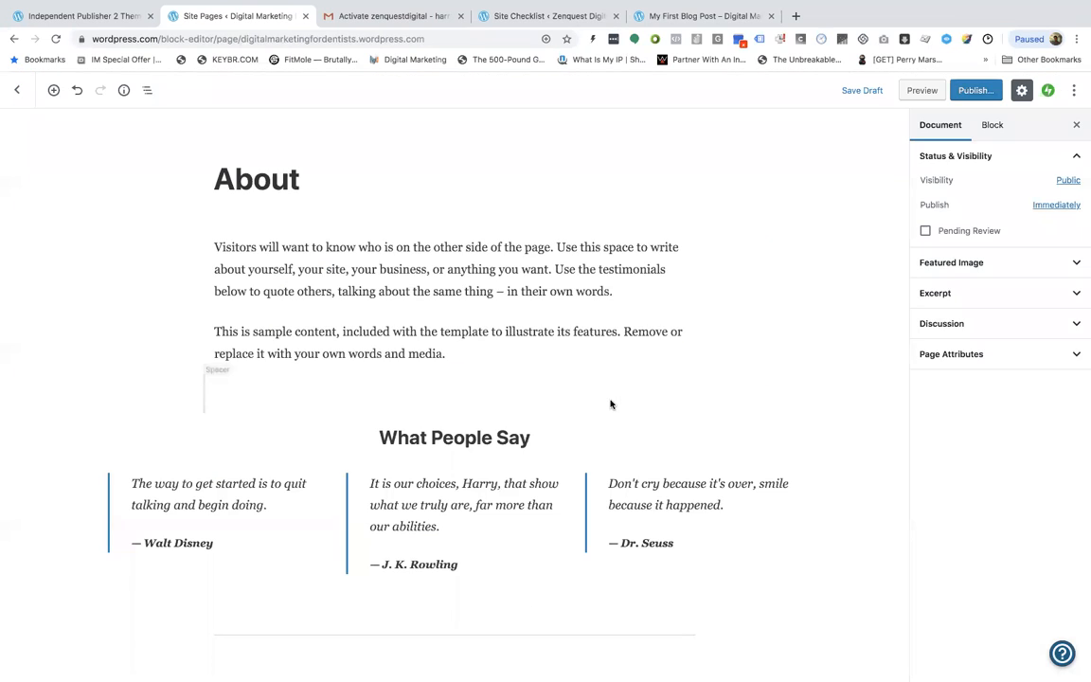
Publish the new About page
scroll(307, 280, down, 3)
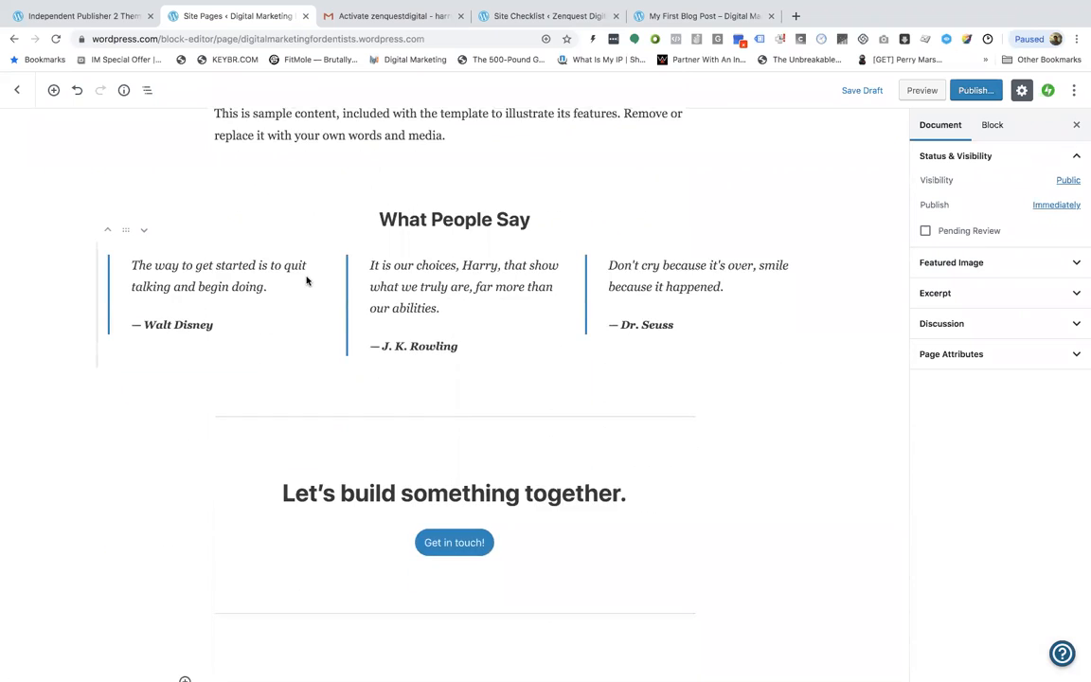
scroll(314, 331, up, 3)
click(458, 265)
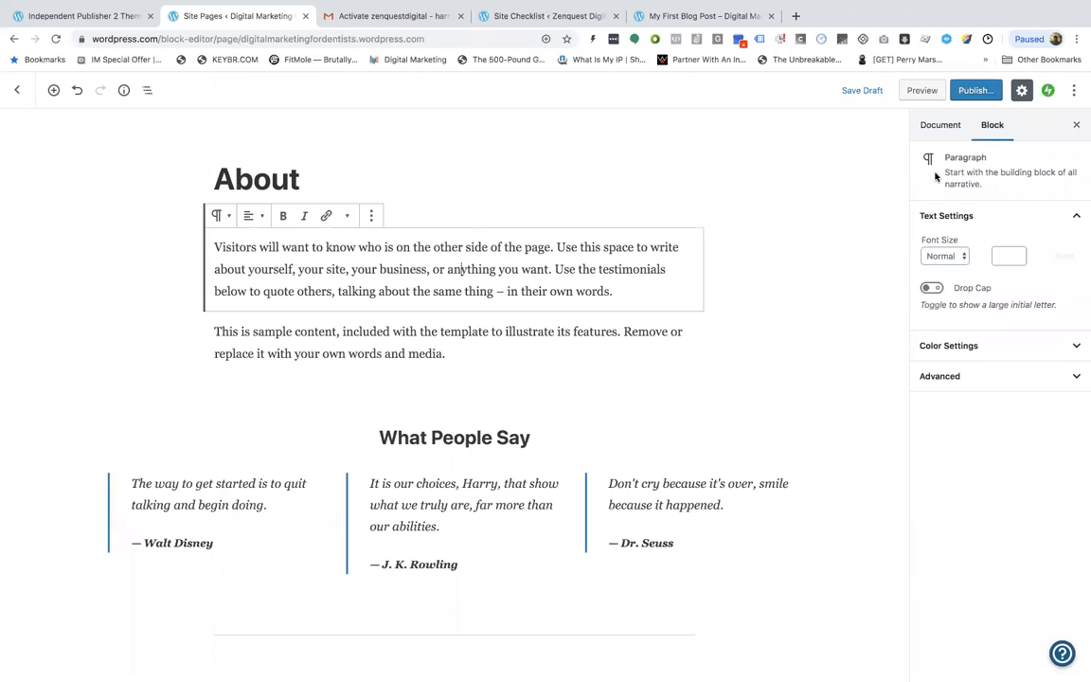
click(976, 92)
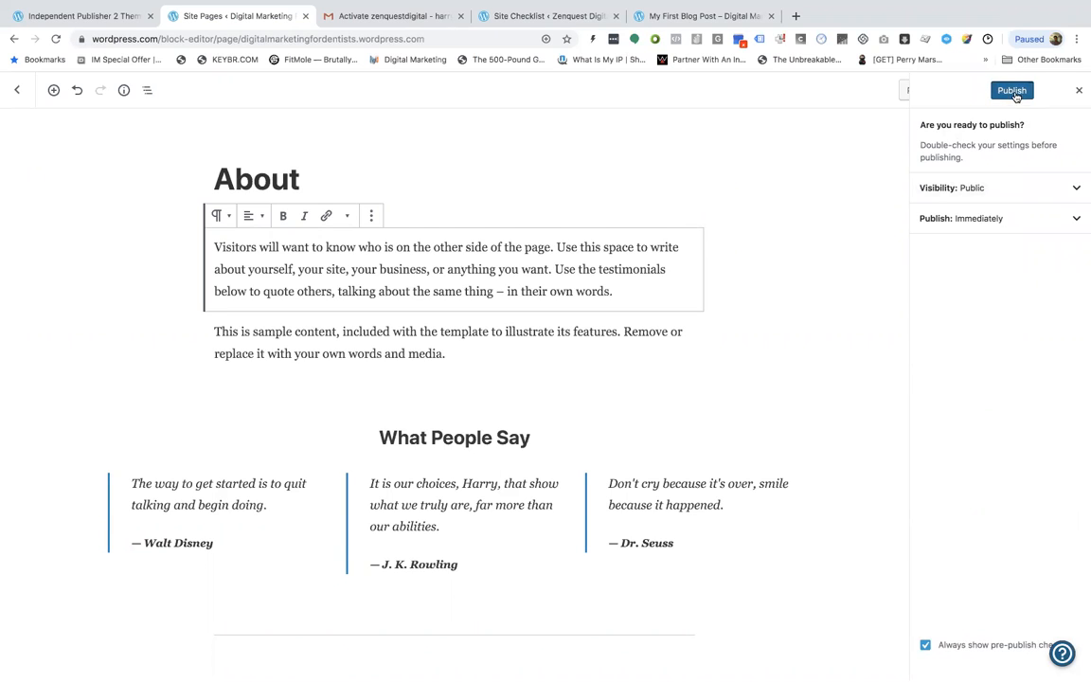
click(1017, 95)
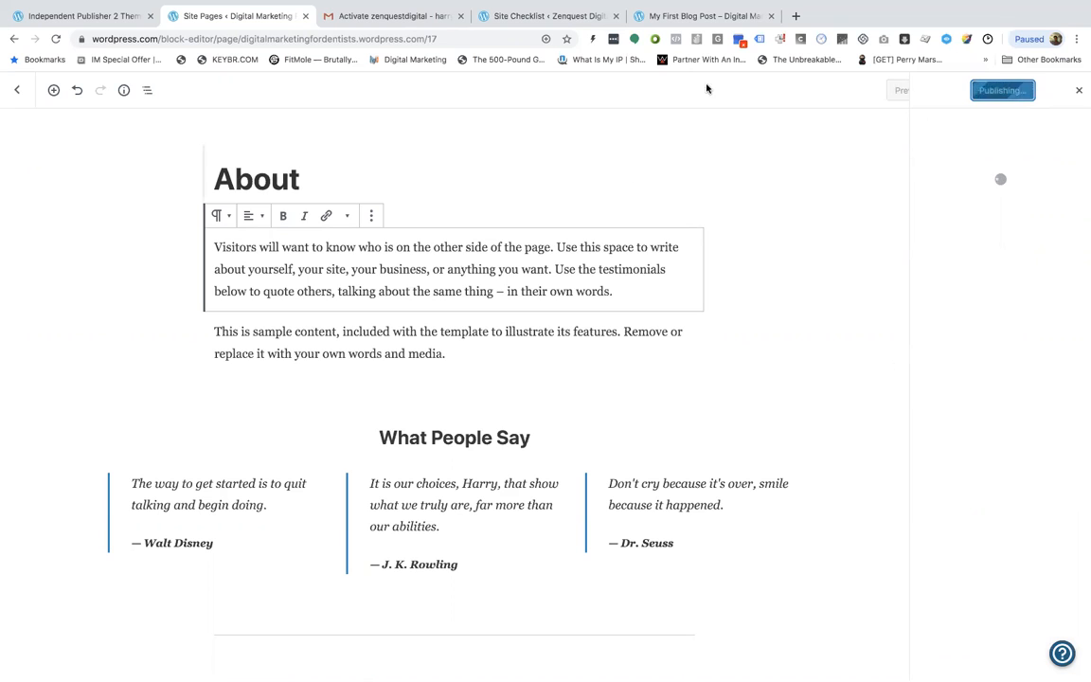
View the published About page on the live site
click(725, 17)
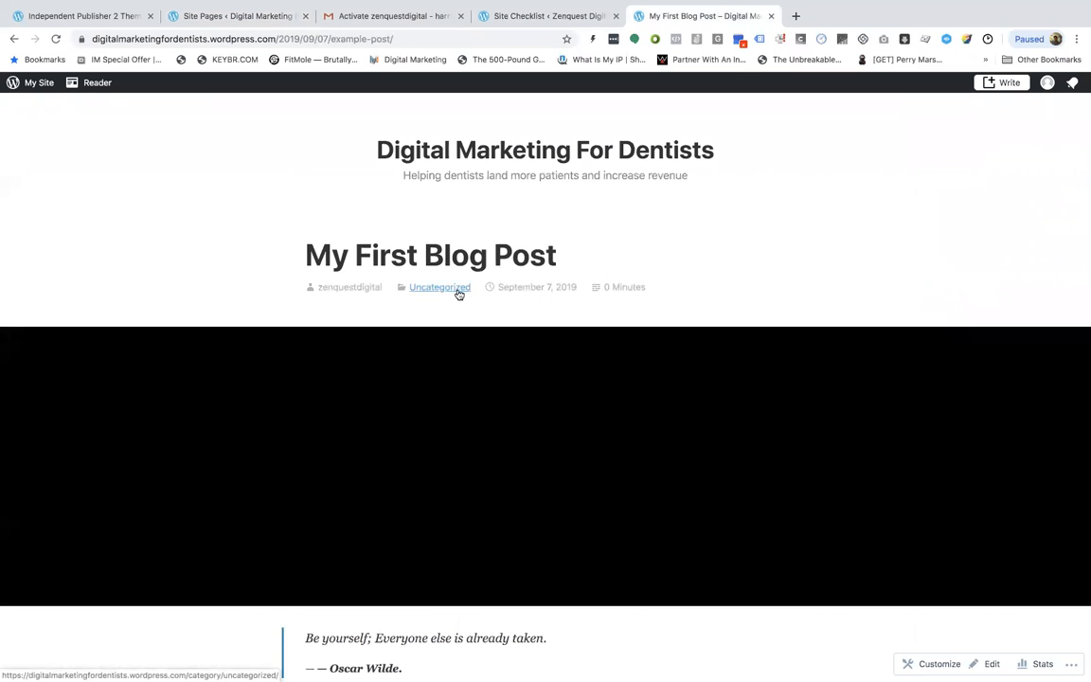
scroll(455, 292, down, 2)
click(294, 16)
scroll(301, 326, down, 2)
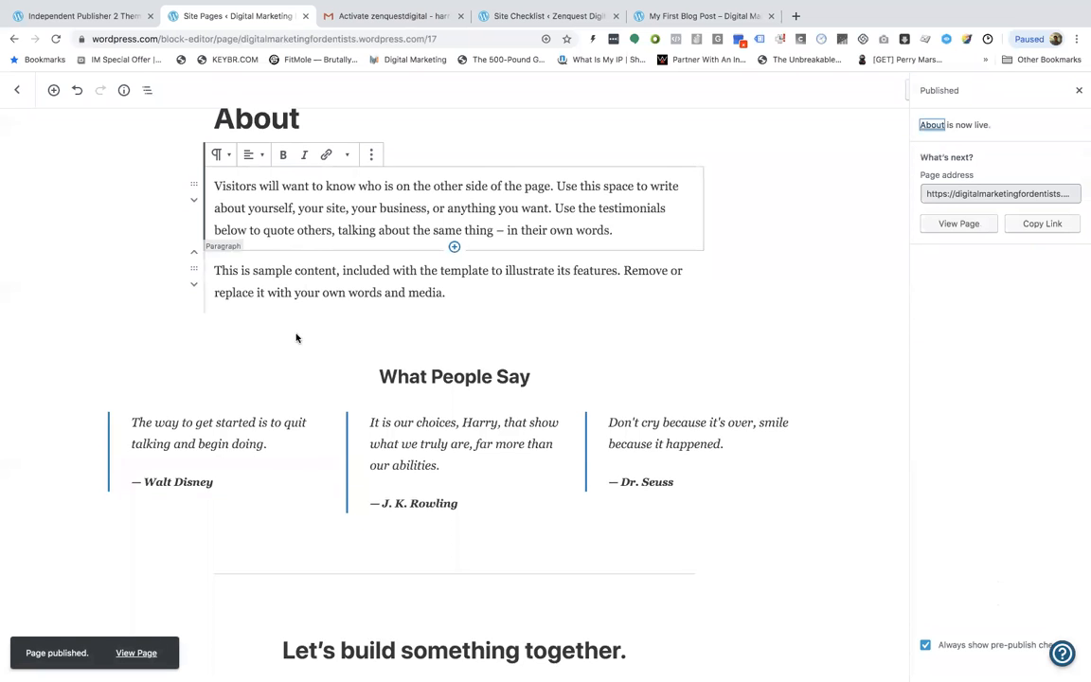
click(144, 652)
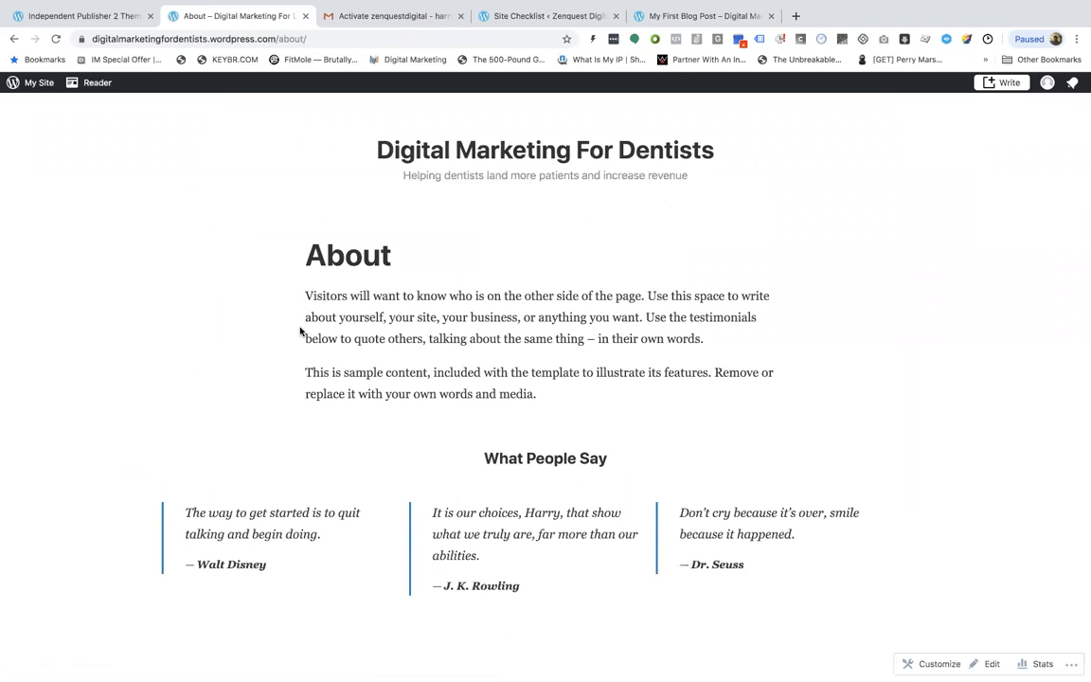
scroll(503, 193, up, 1)
scroll(503, 193, down, 10)
scroll(503, 193, up, 10)
scroll(503, 193, down, 4)
scroll(371, 307, down, 2)
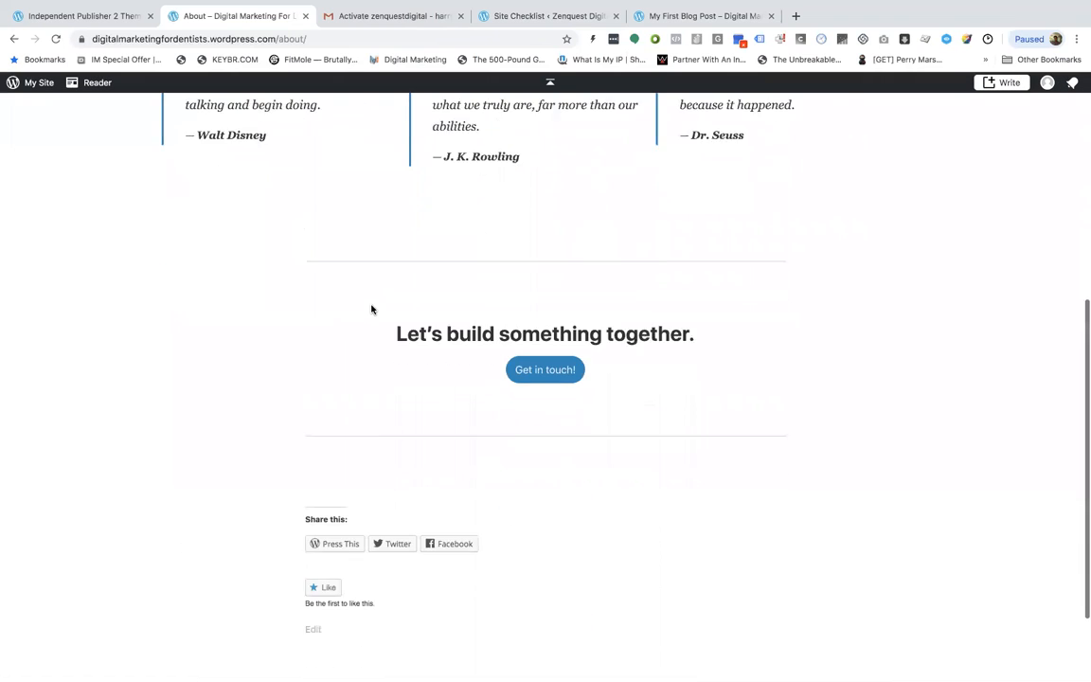
Go from the About page back to the homepage and scroll through its posts
scroll(372, 307, up, 8)
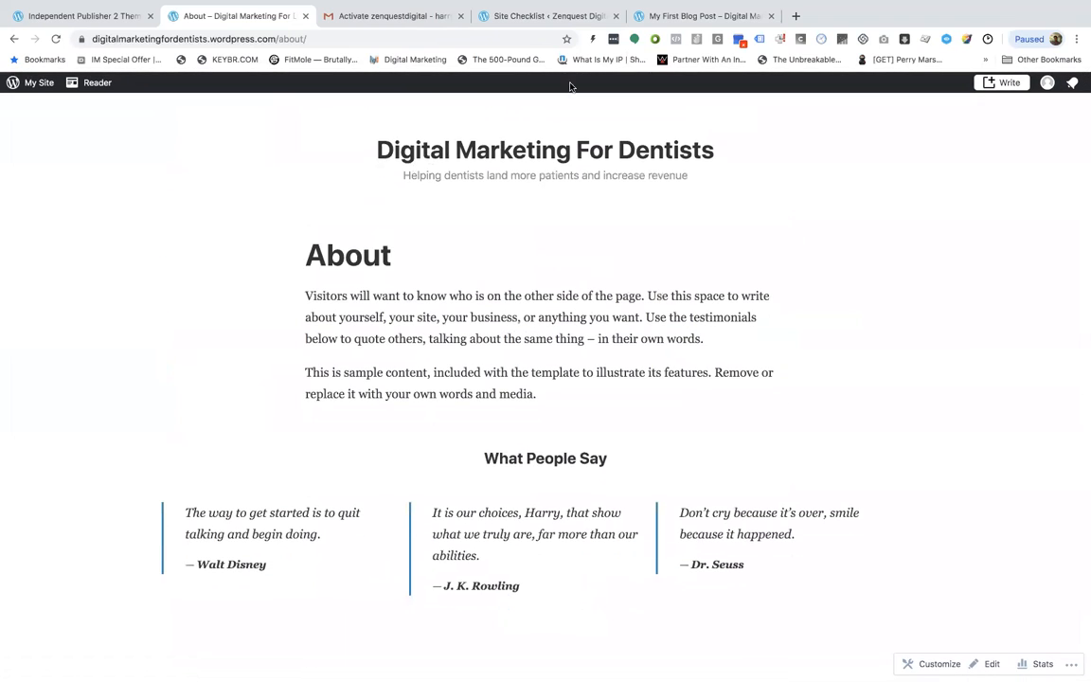
click(524, 145)
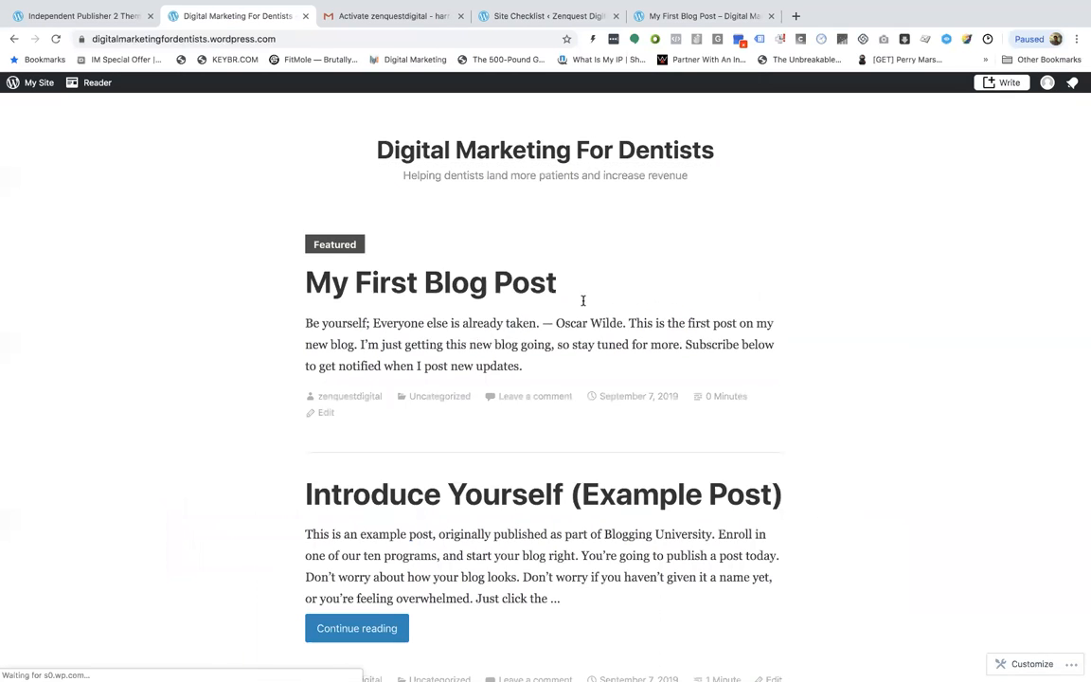
scroll(446, 273, down, 4)
scroll(446, 273, up, 4)
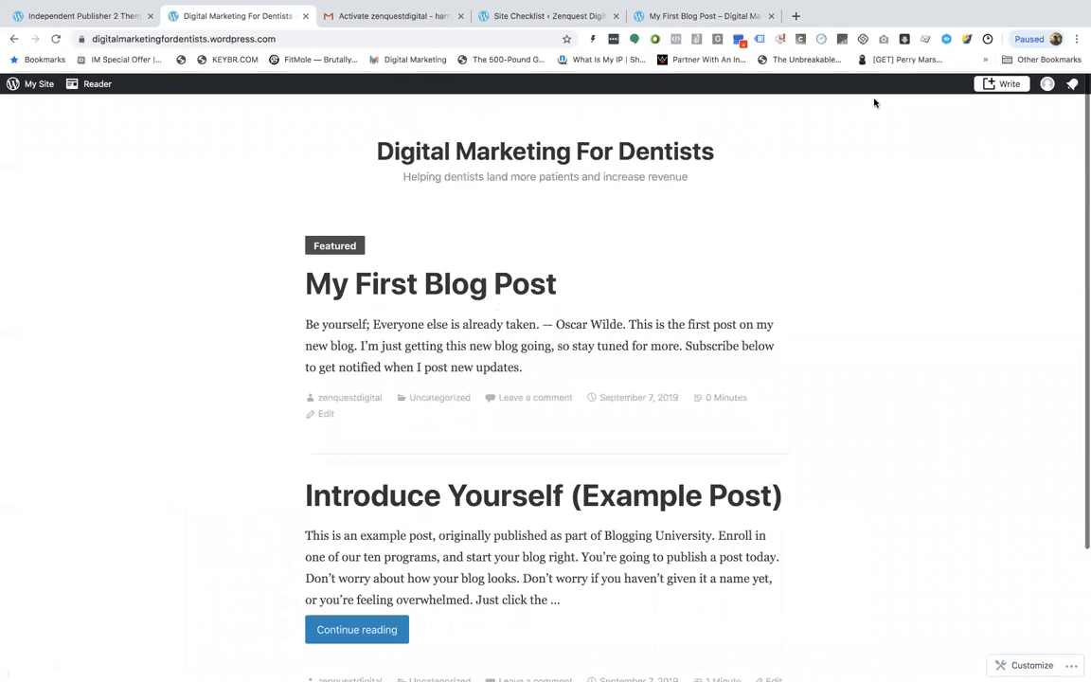
scroll(565, 224, down, 1)
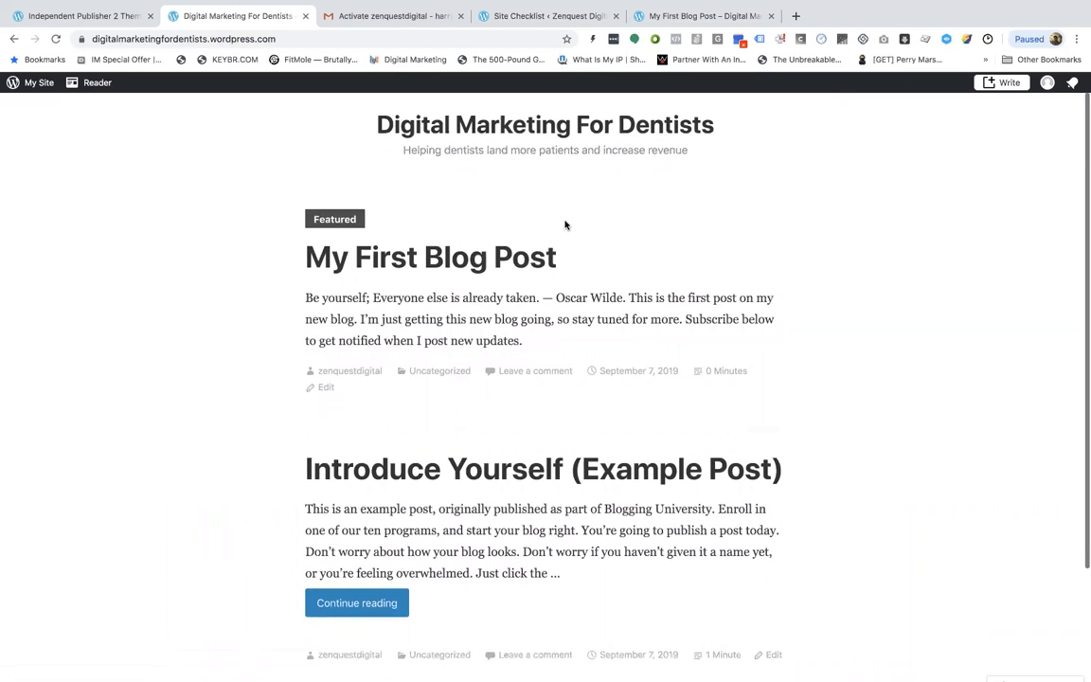
scroll(566, 224, down, 3)
scroll(487, 383, up, 4)
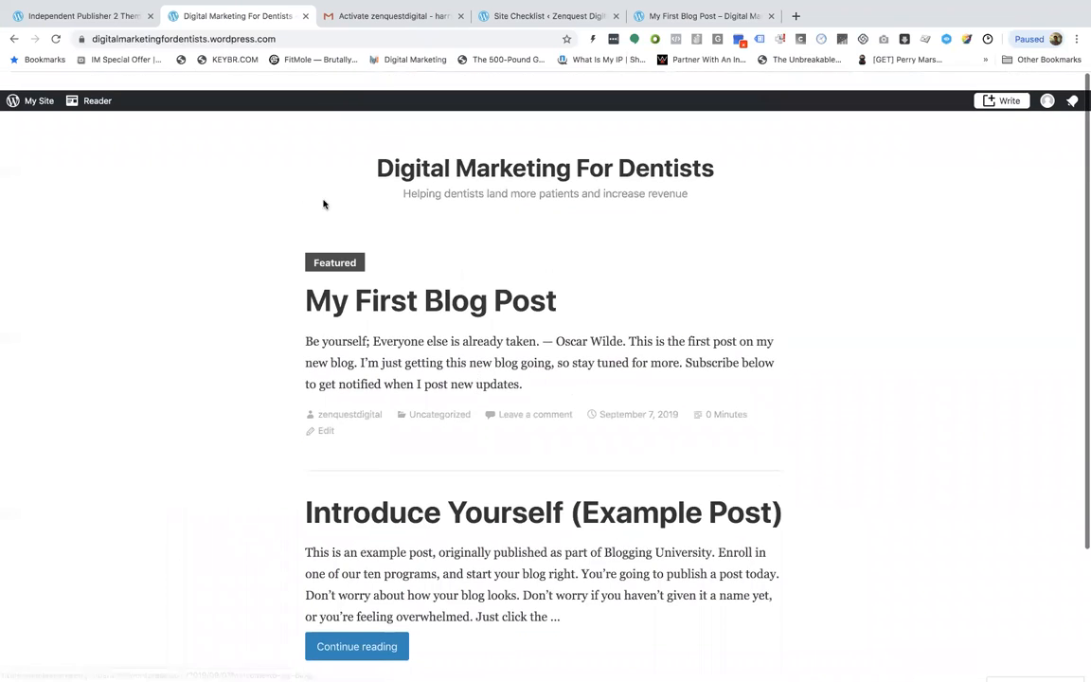
Open the site's settings and review the General, Performance and Writing sections
click(13, 39)
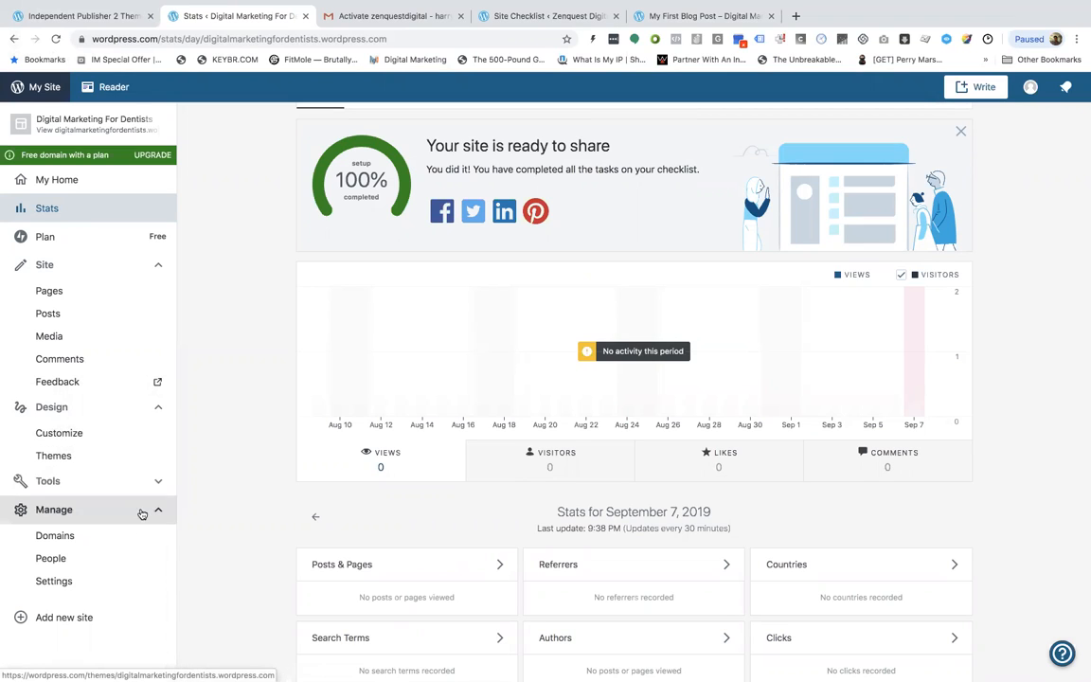
click(120, 579)
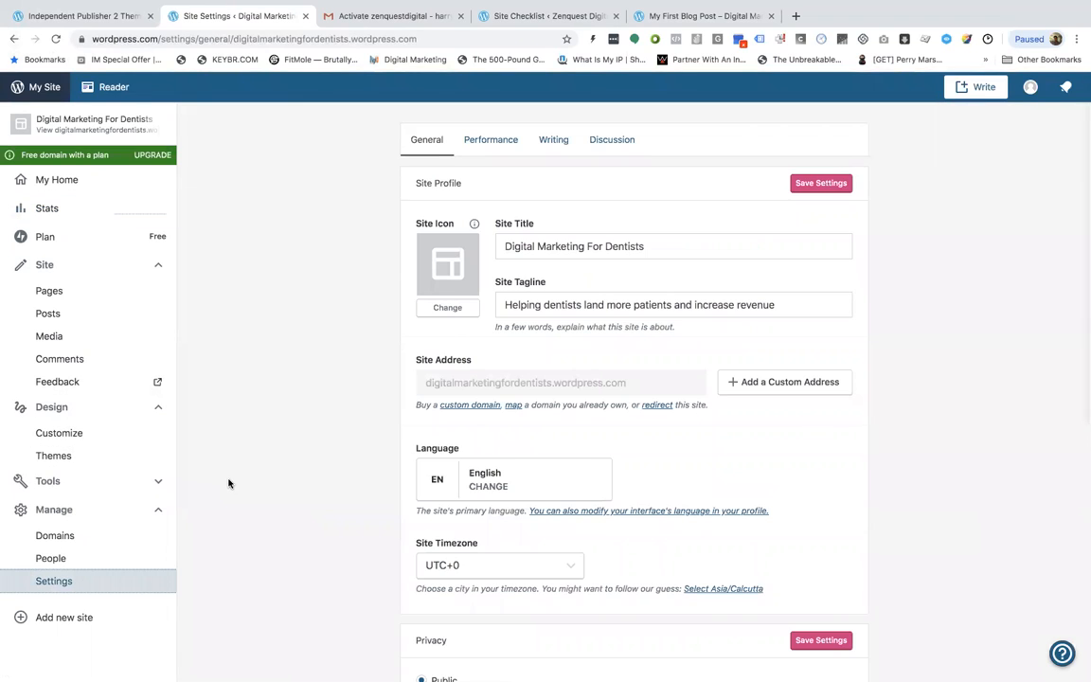
scroll(229, 483, down, 5)
scroll(228, 483, down, 5)
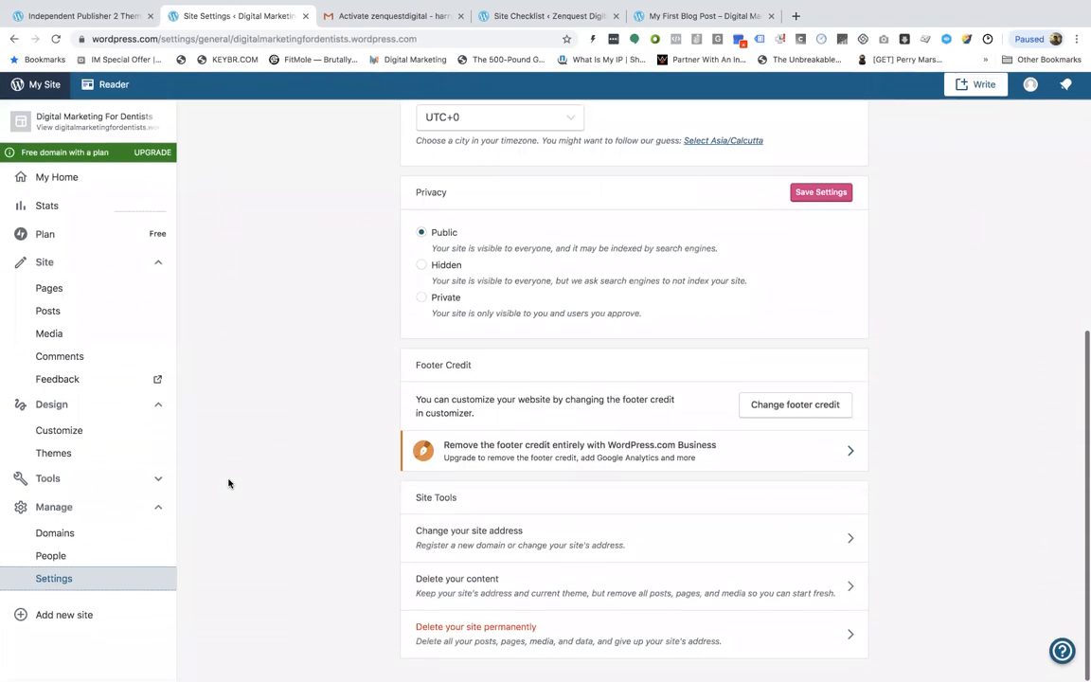
scroll(445, 558, up, 10)
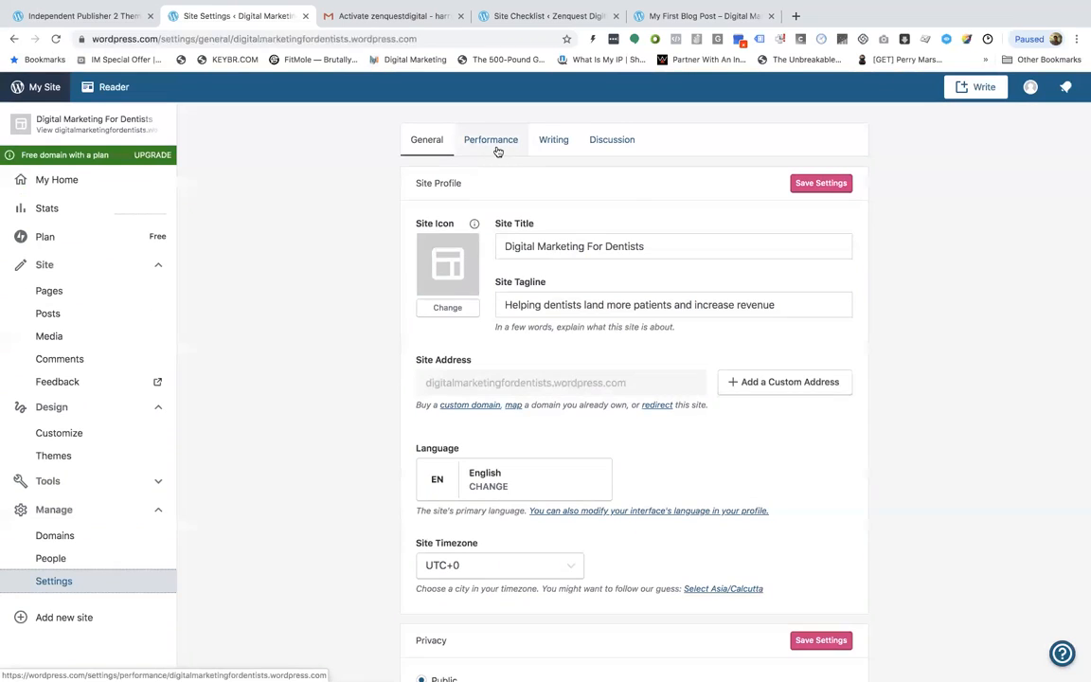
click(495, 146)
click(546, 148)
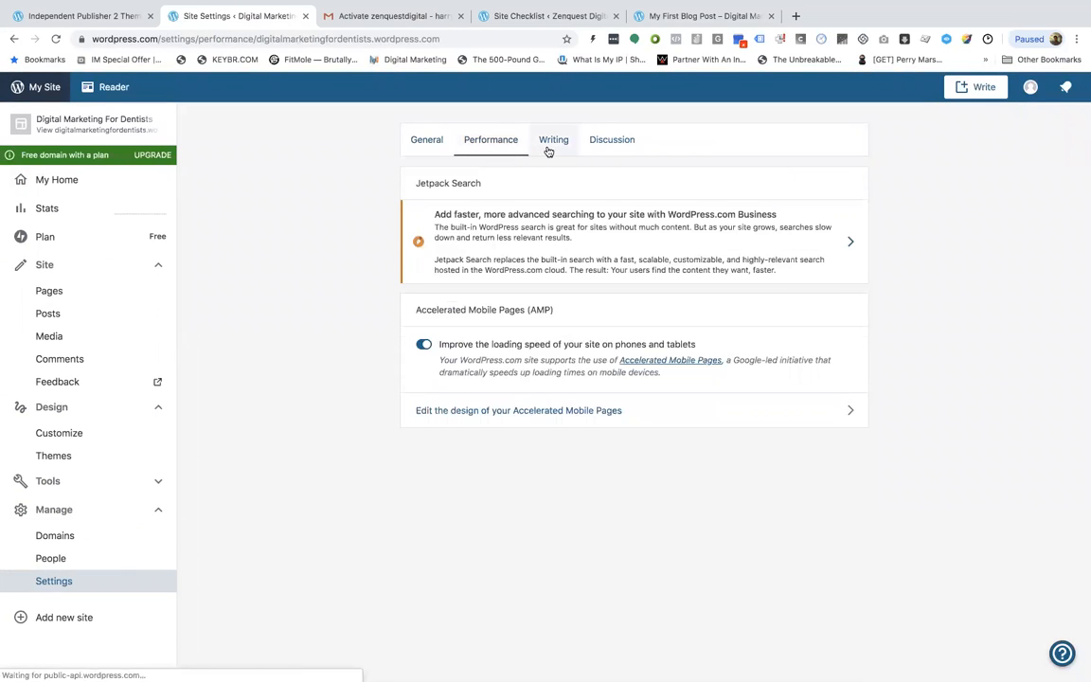
scroll(409, 324, down, 5)
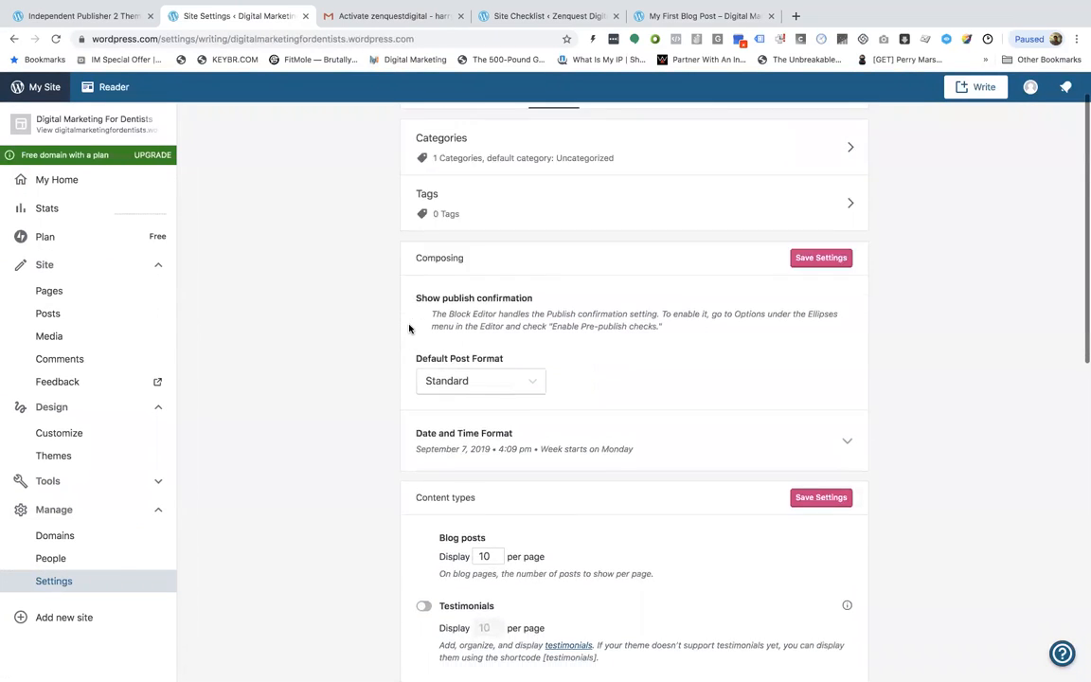
scroll(409, 330, down, 4)
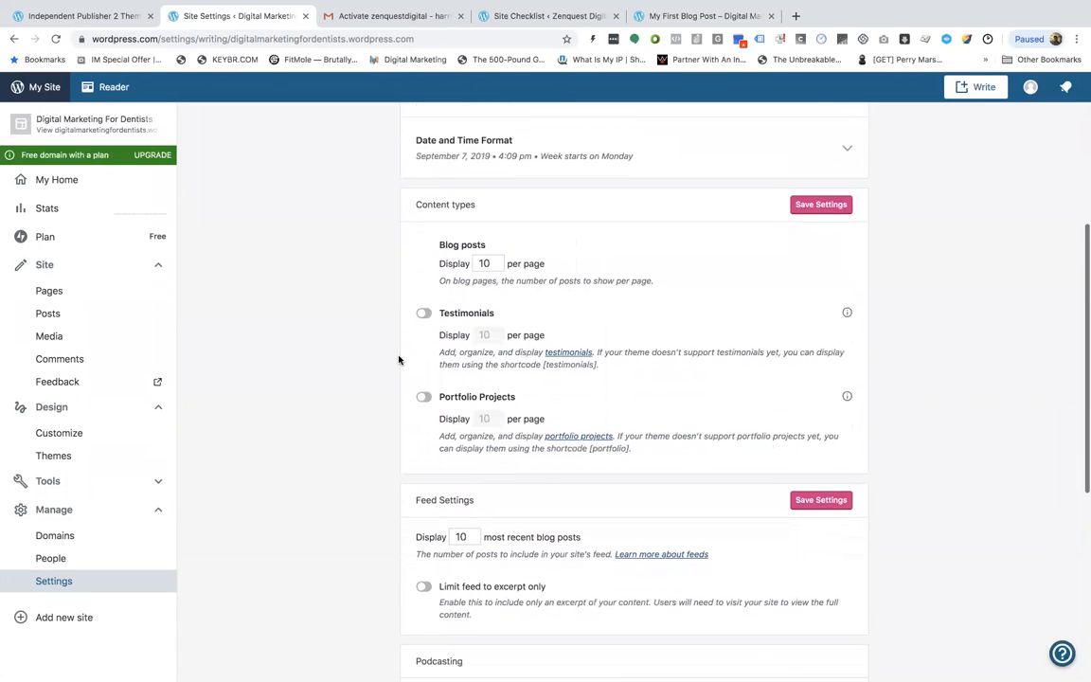
scroll(399, 359, down, 6)
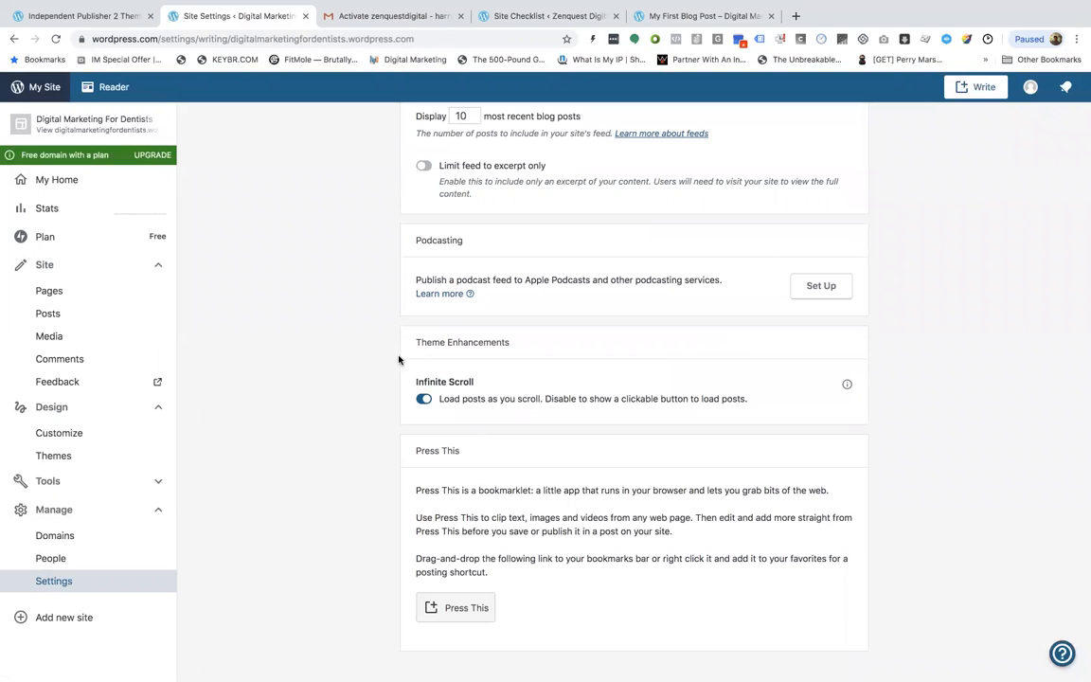
scroll(399, 358, up, 15)
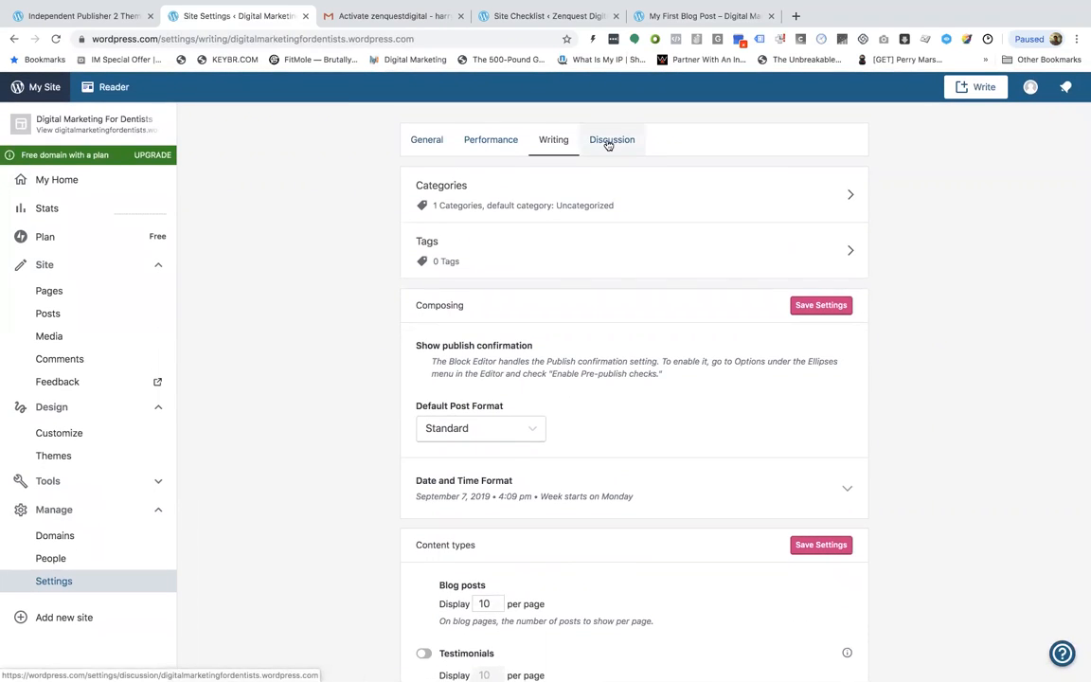
click(605, 139)
click(554, 140)
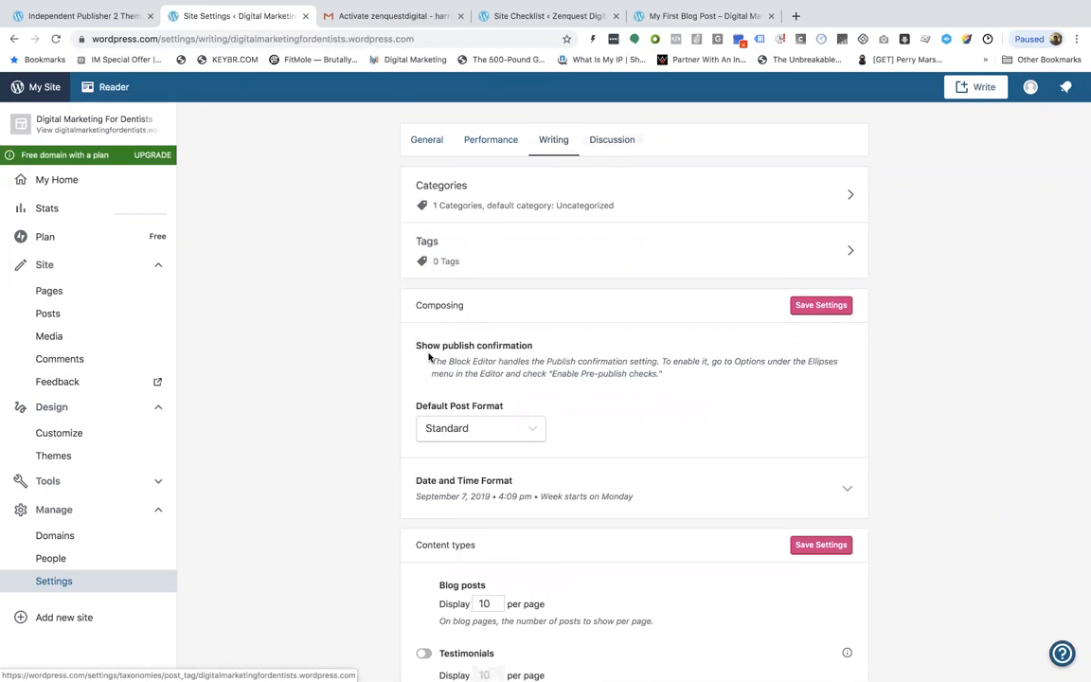
scroll(429, 355, down, 2)
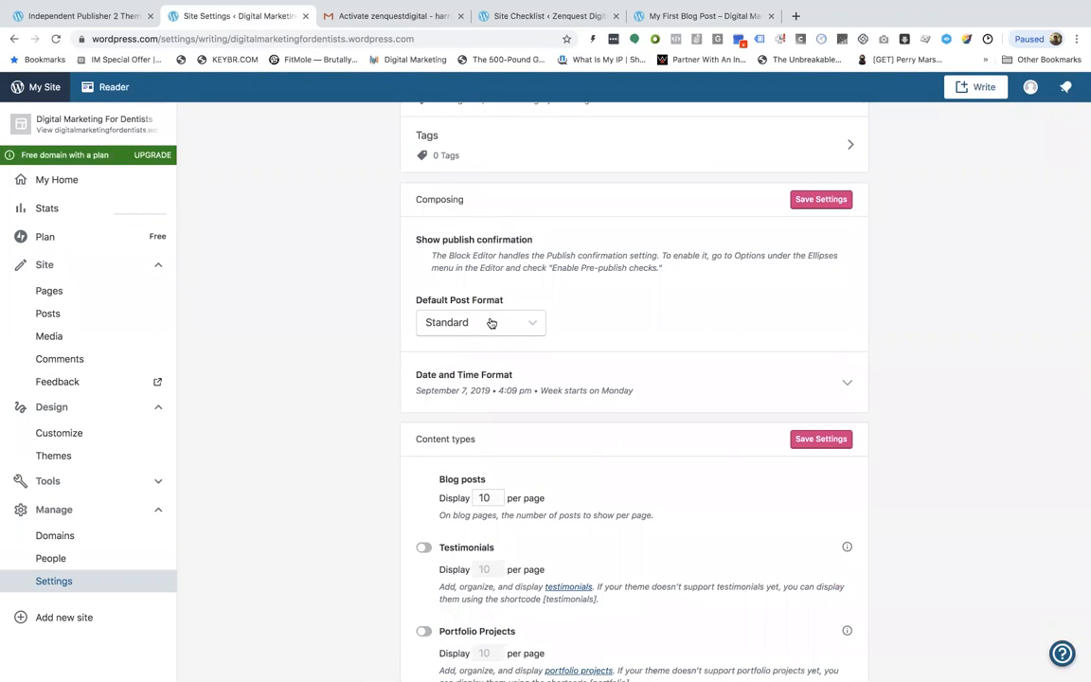
scroll(329, 466, down, 8)
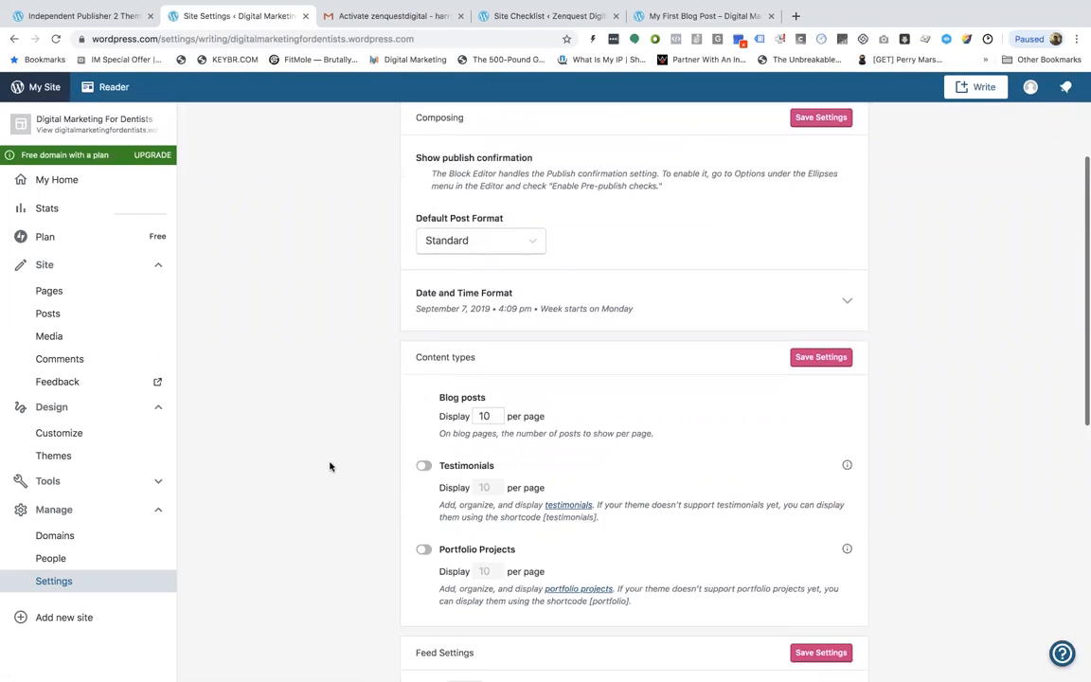
scroll(330, 466, down, 2)
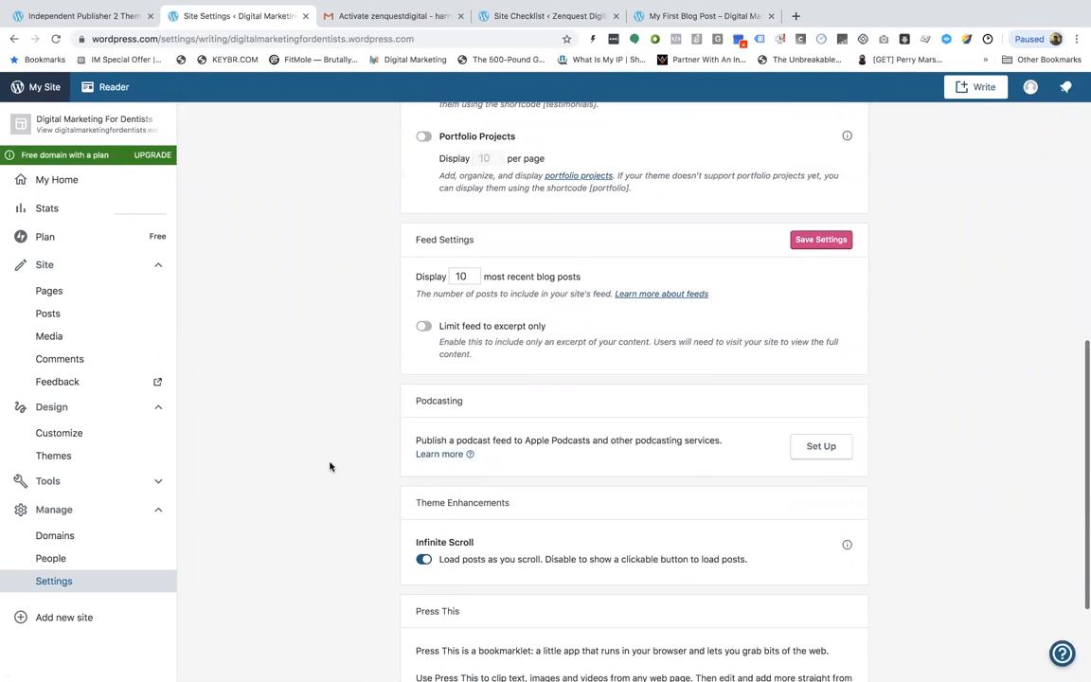
scroll(330, 466, down, 1)
scroll(329, 465, down, 2)
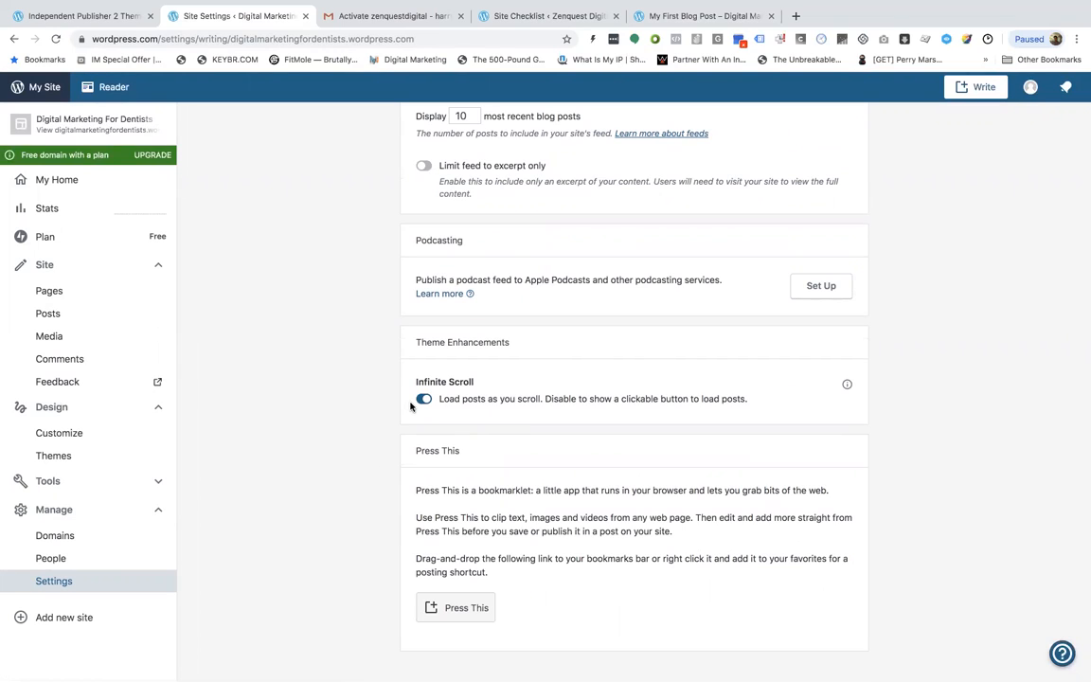
Open the customizer and look through the Sidebar and Footer 1–3 widget areas, then close it
click(90, 438)
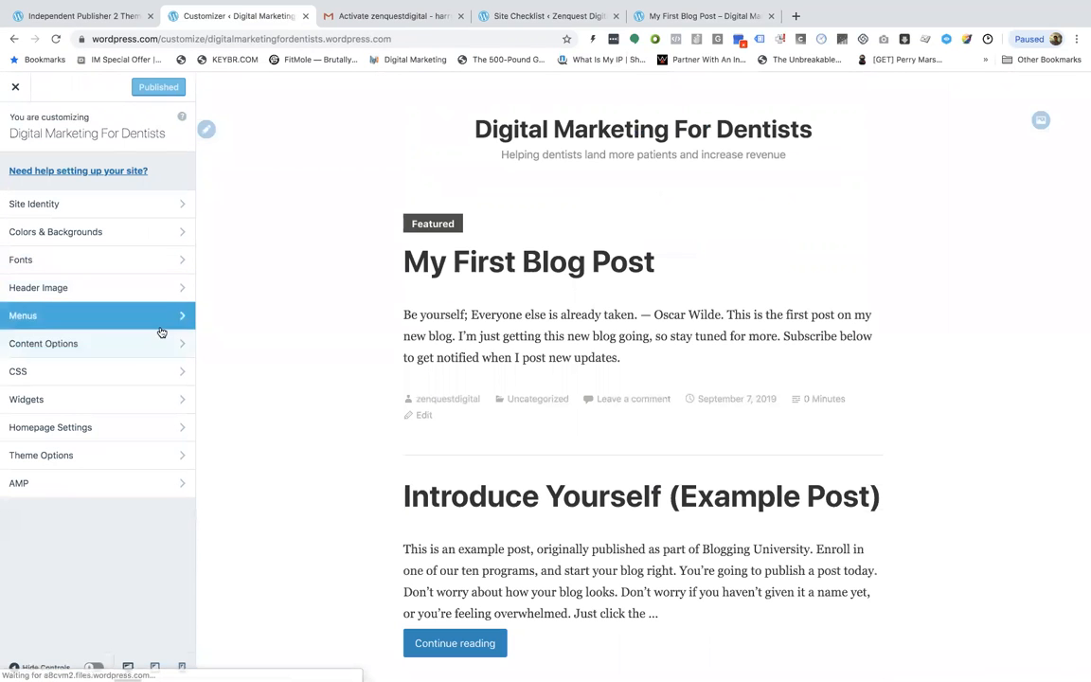
click(174, 399)
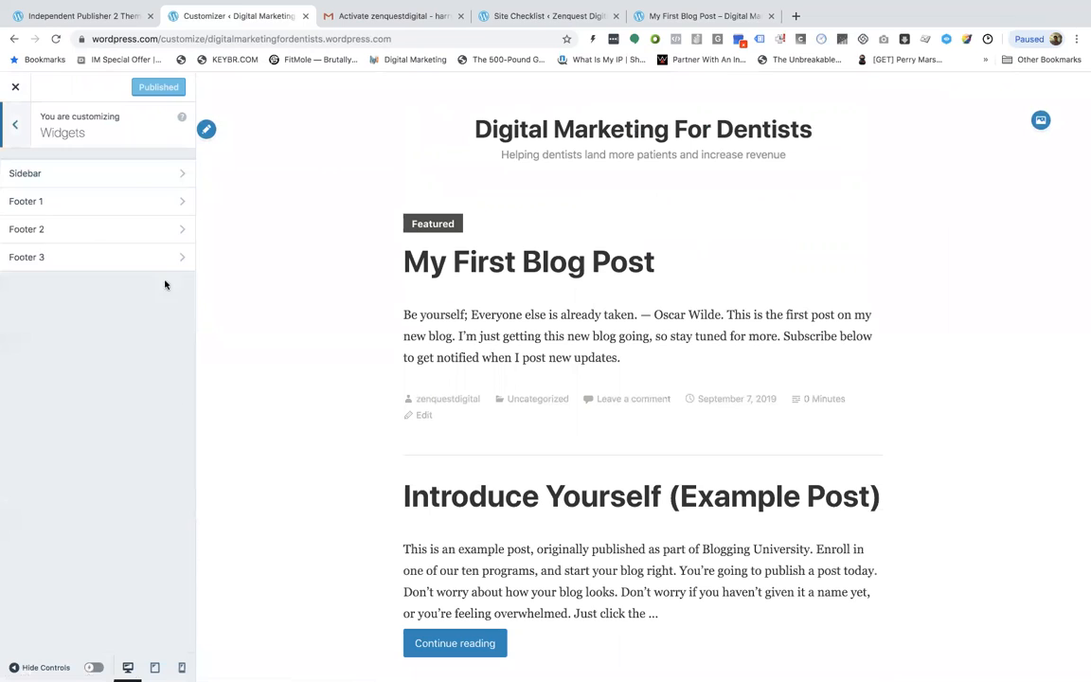
click(170, 174)
click(21, 130)
click(111, 205)
click(21, 129)
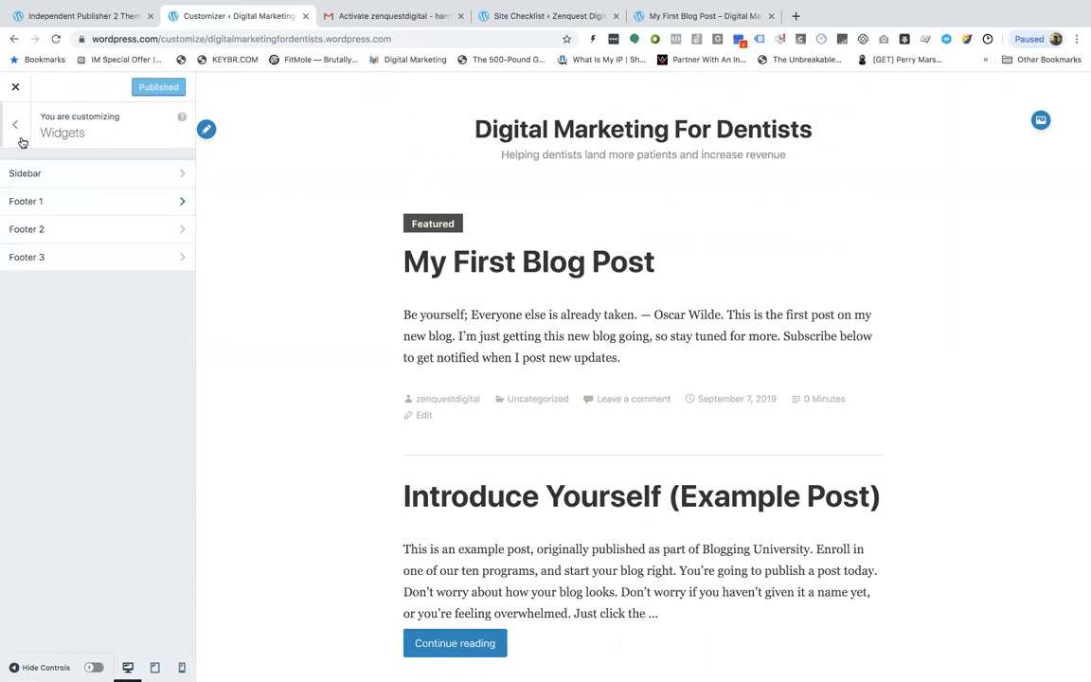
click(90, 229)
click(21, 125)
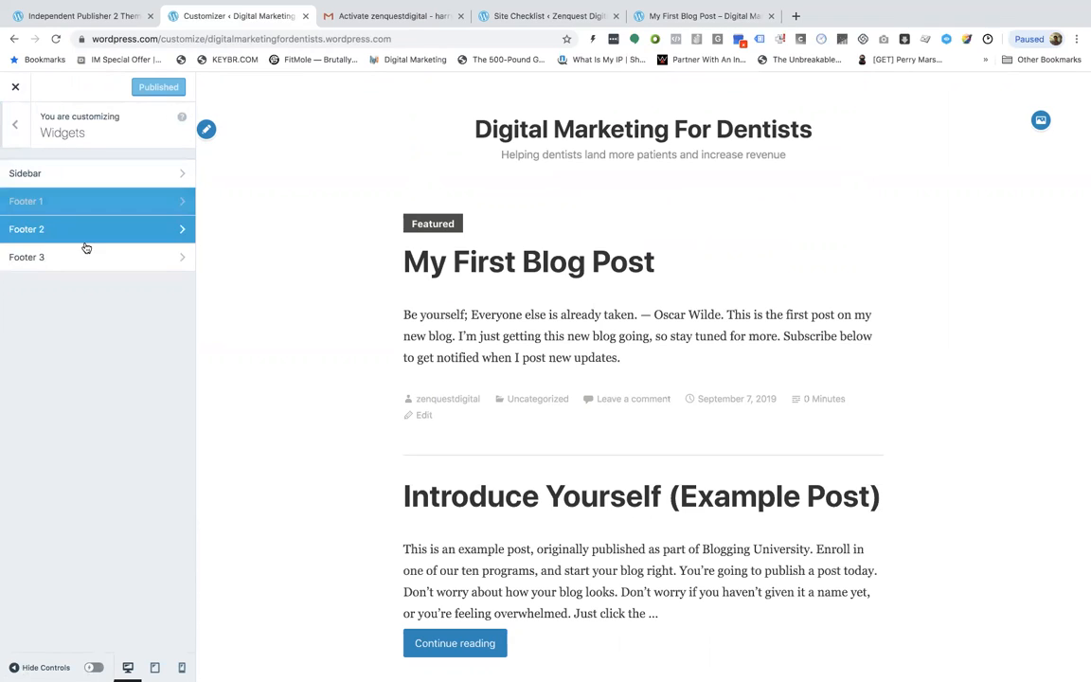
click(152, 253)
click(11, 125)
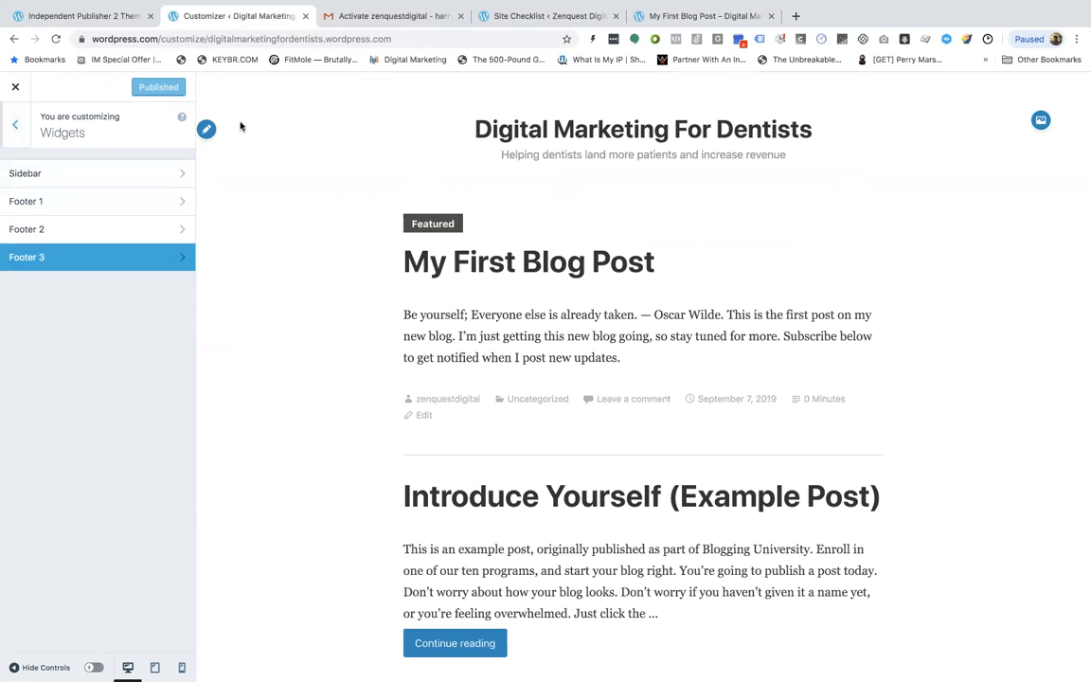
click(99, 203)
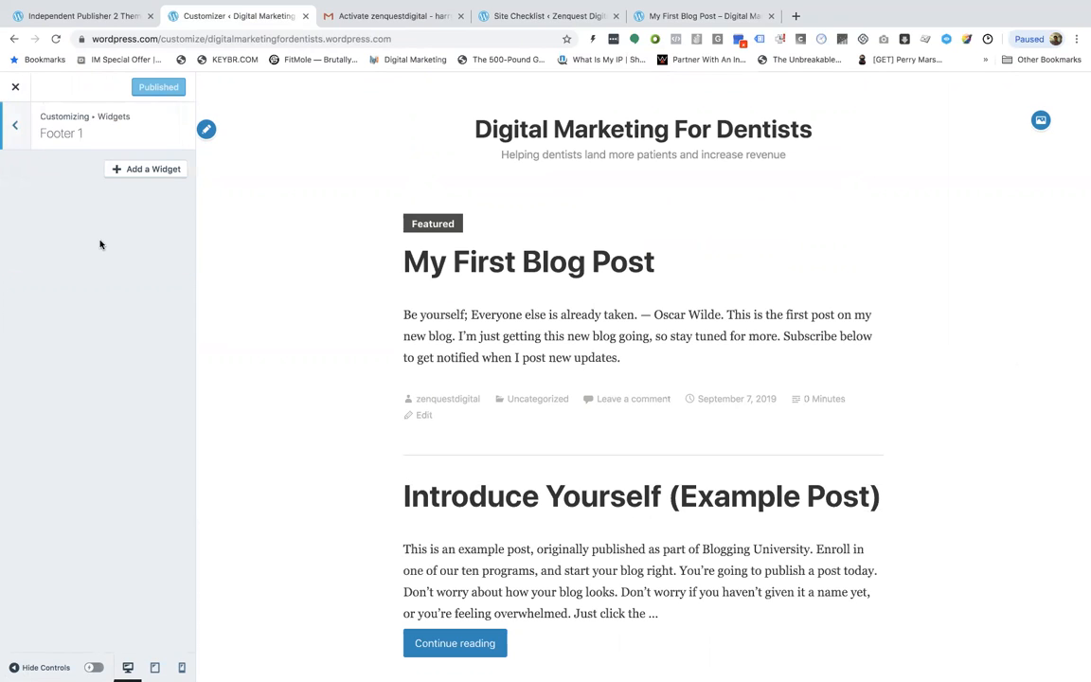
click(14, 129)
click(15, 86)
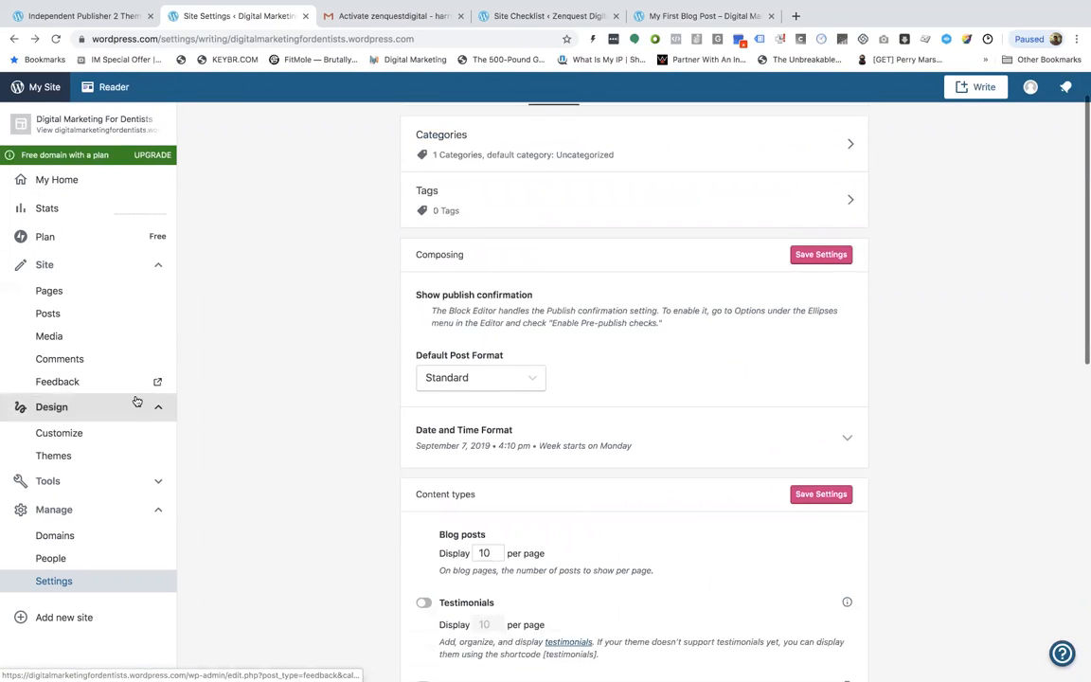
Reopen the customizer and add the About page to the Primary menu
scroll(136, 401, down, 1)
scroll(115, 521, up, 1)
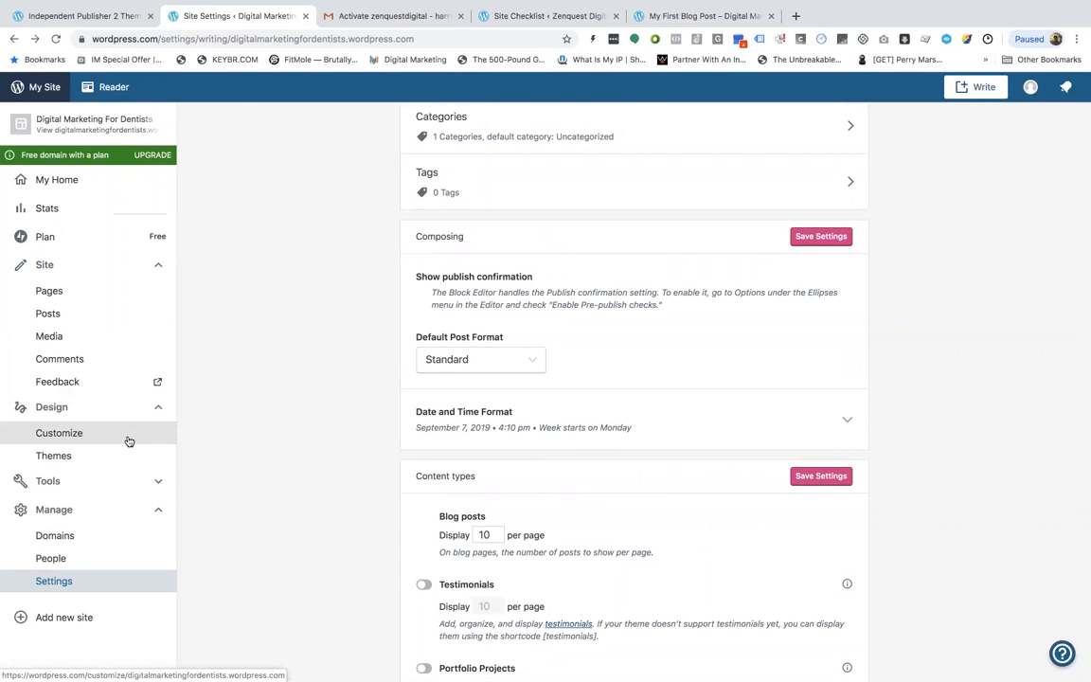
click(127, 455)
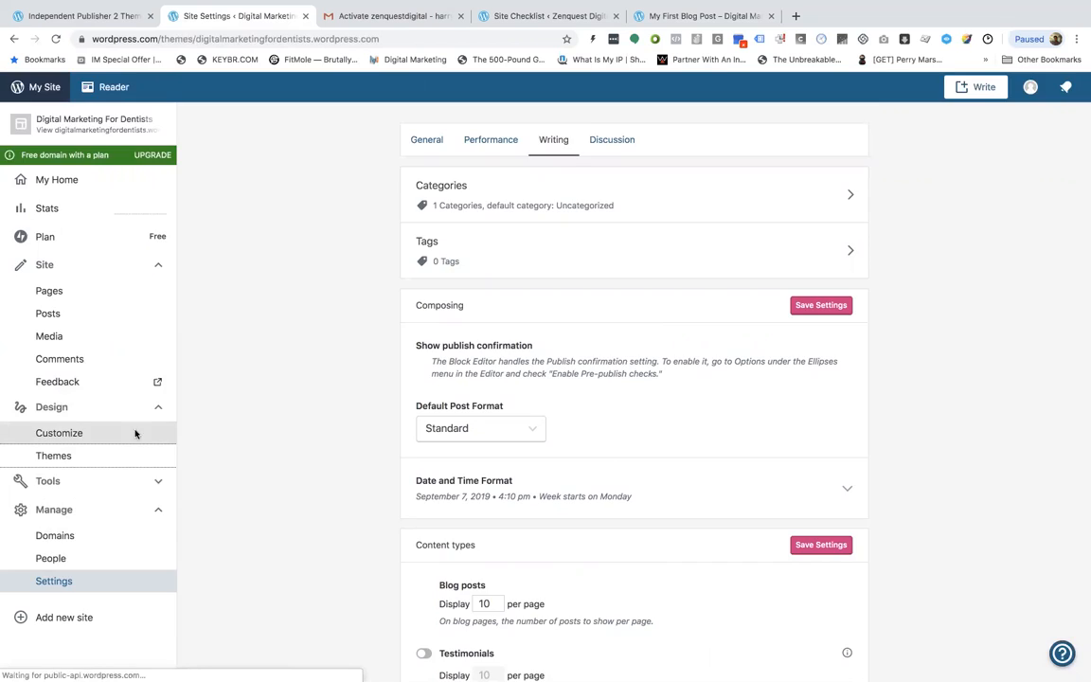
click(136, 433)
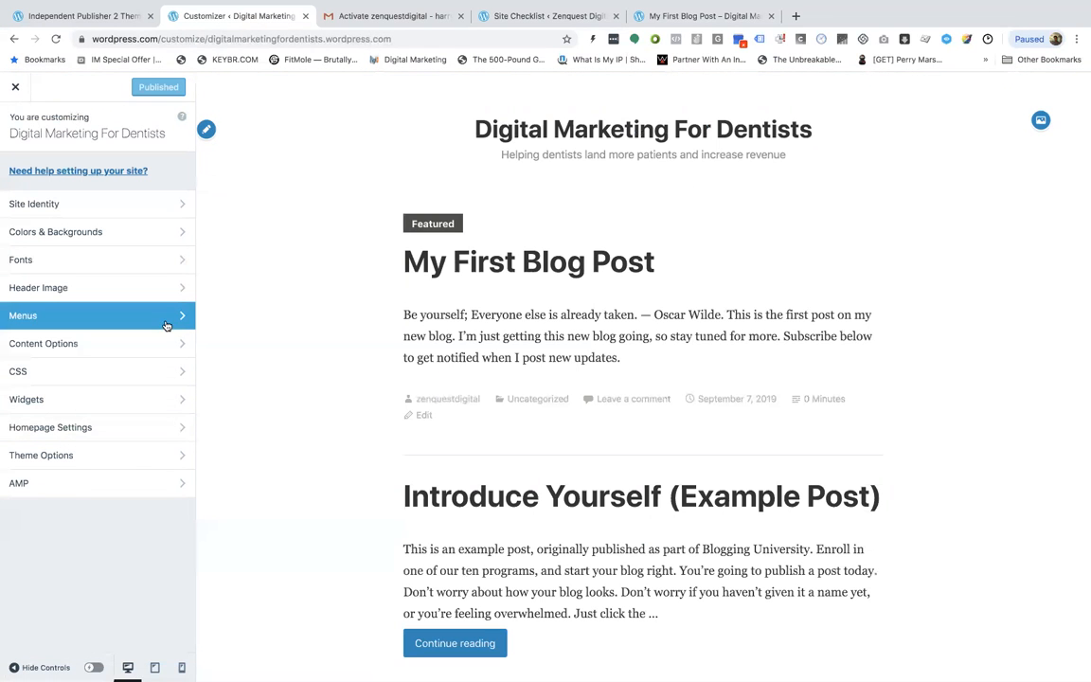
click(166, 324)
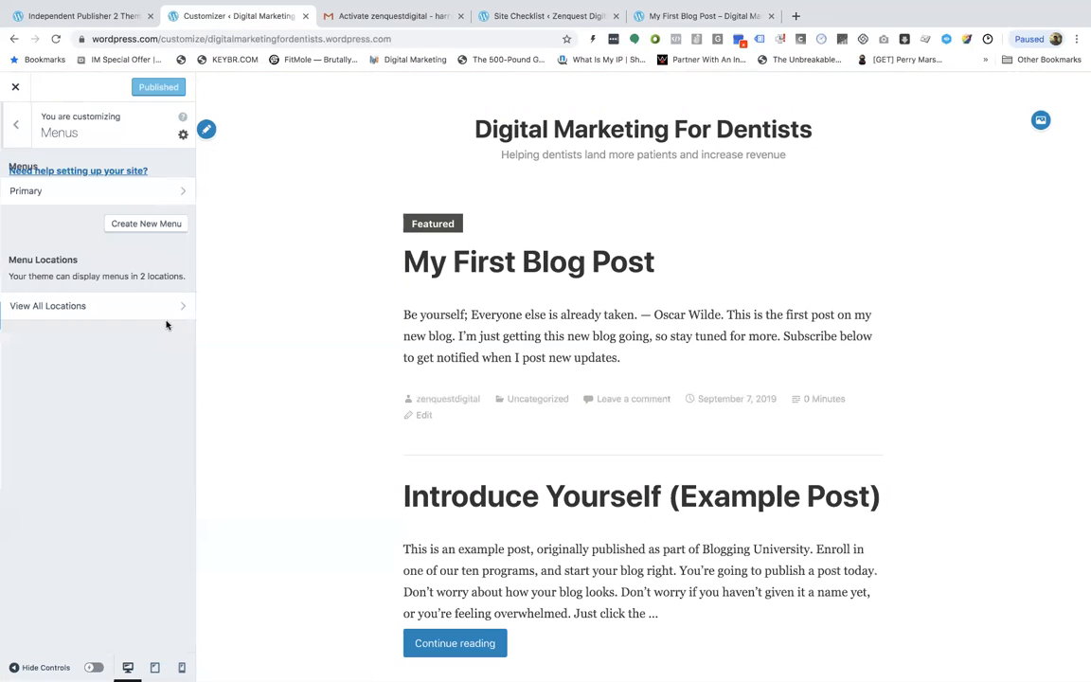
click(178, 193)
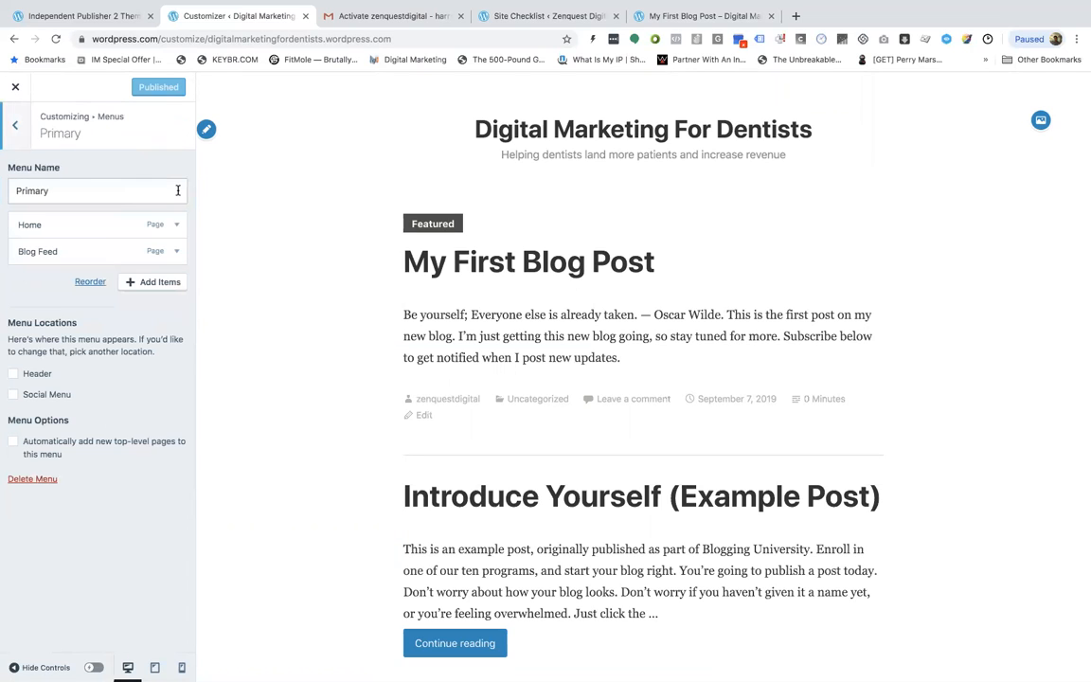
click(149, 282)
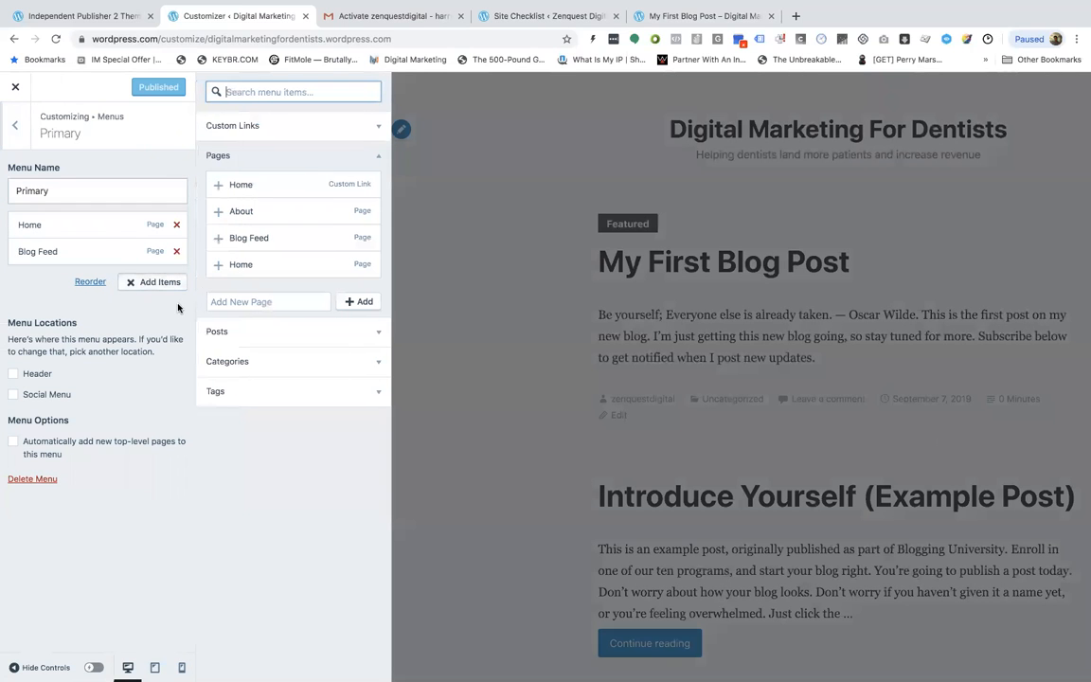
drag(247, 212, 112, 306)
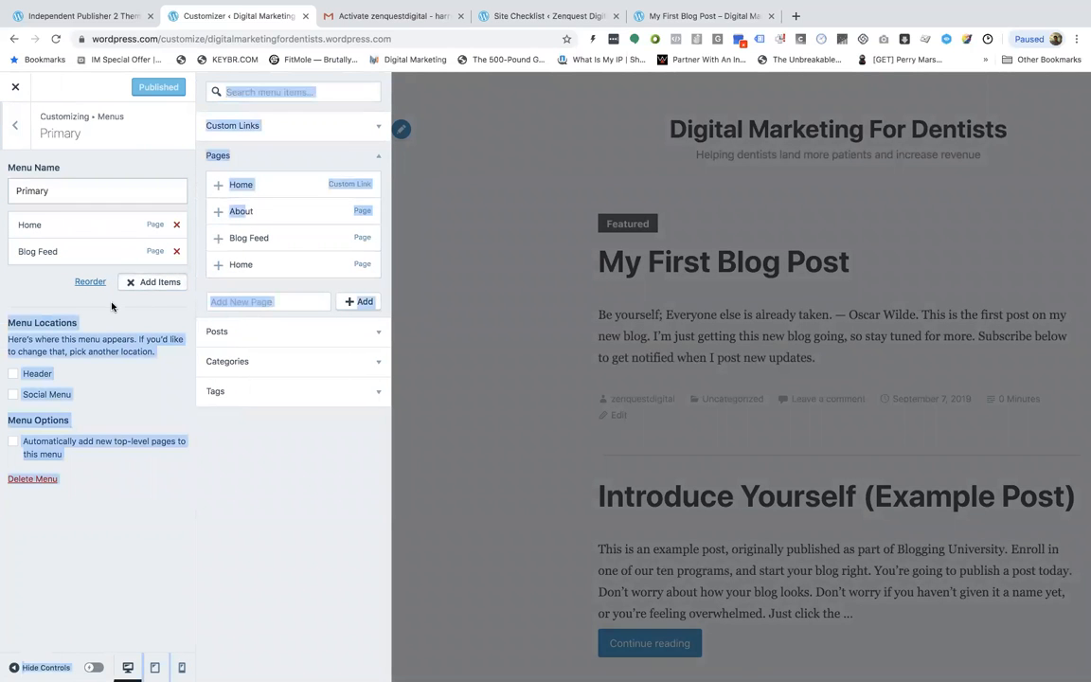
click(219, 212)
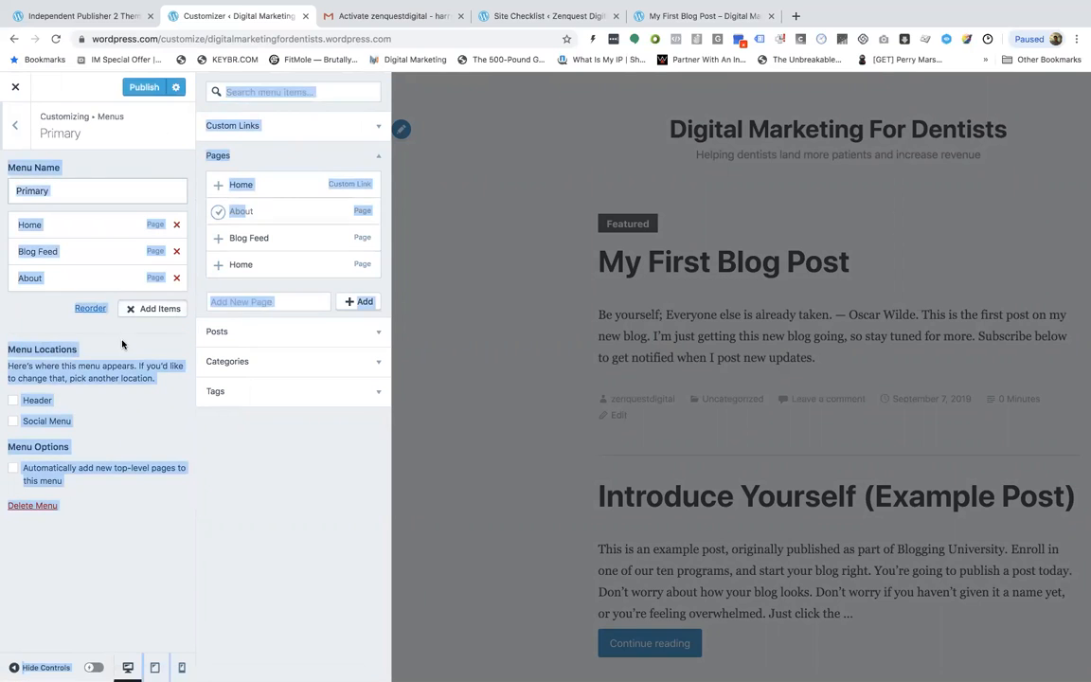
Remove the Blog Feed item from the Primary menu
click(55, 314)
click(176, 251)
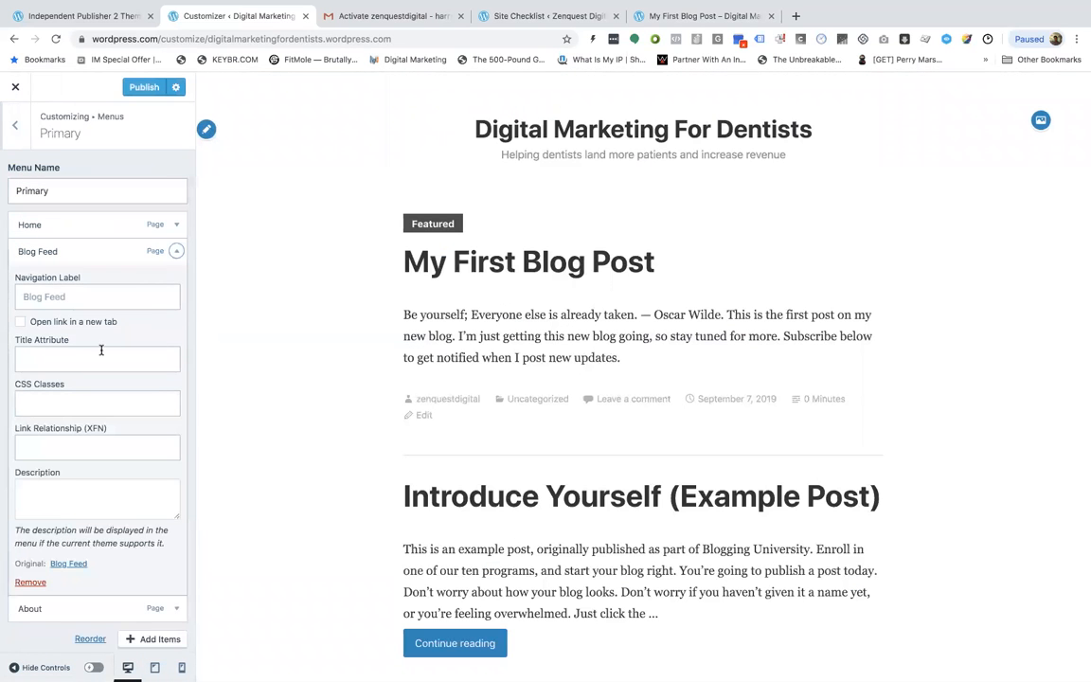
scroll(102, 350, down, 3)
scroll(103, 318, up, 3)
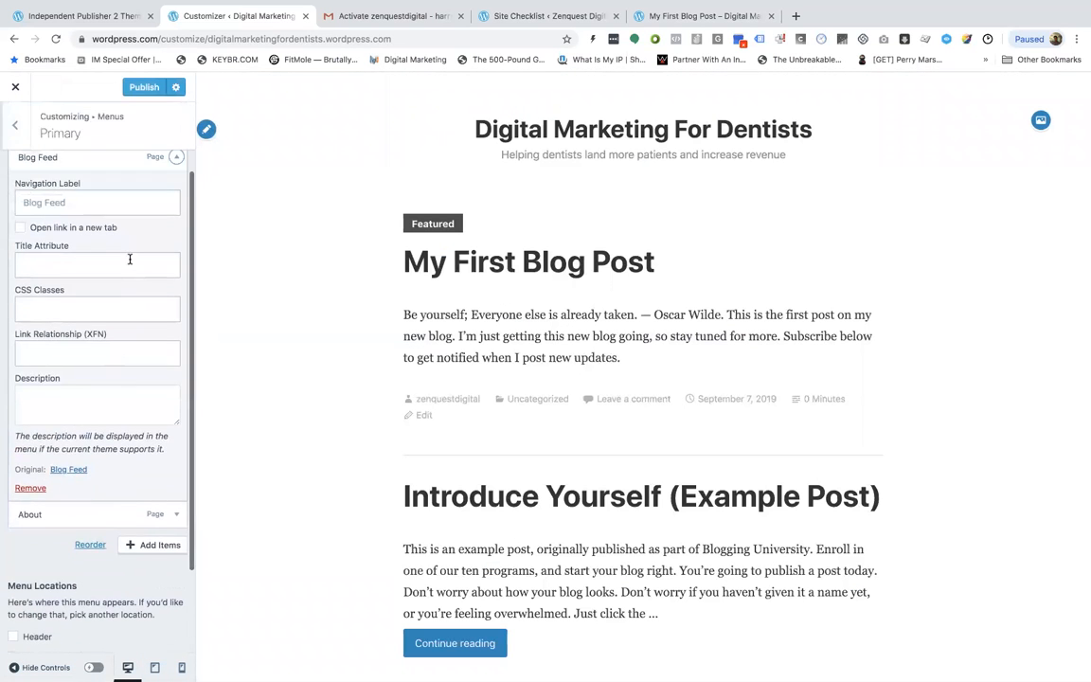
scroll(113, 312, down, 3)
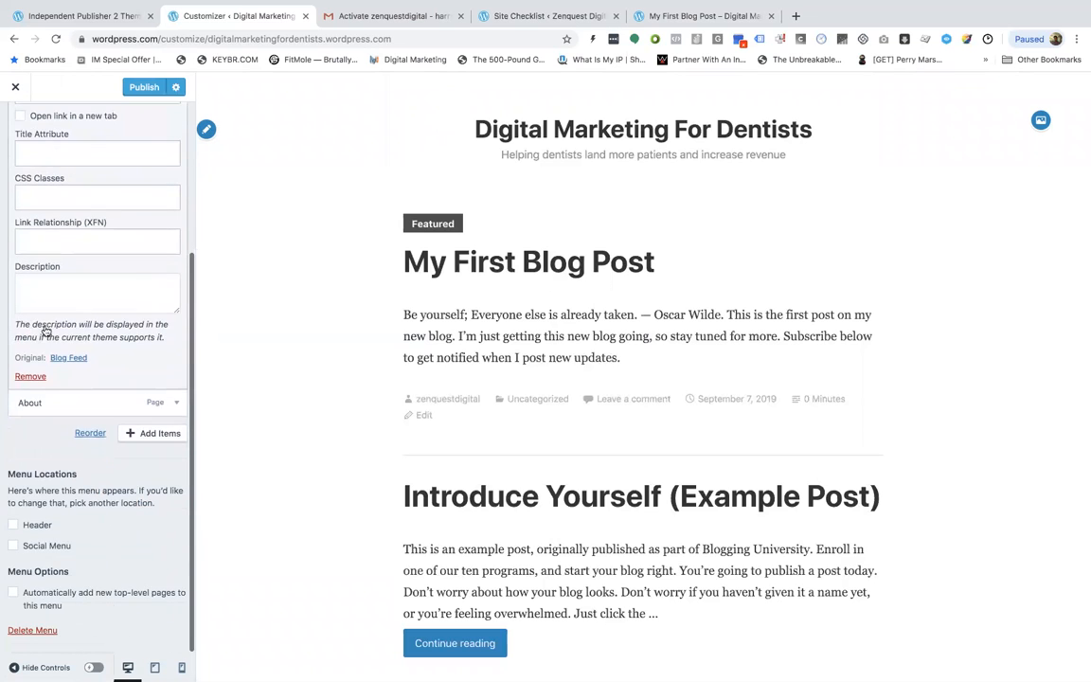
click(28, 373)
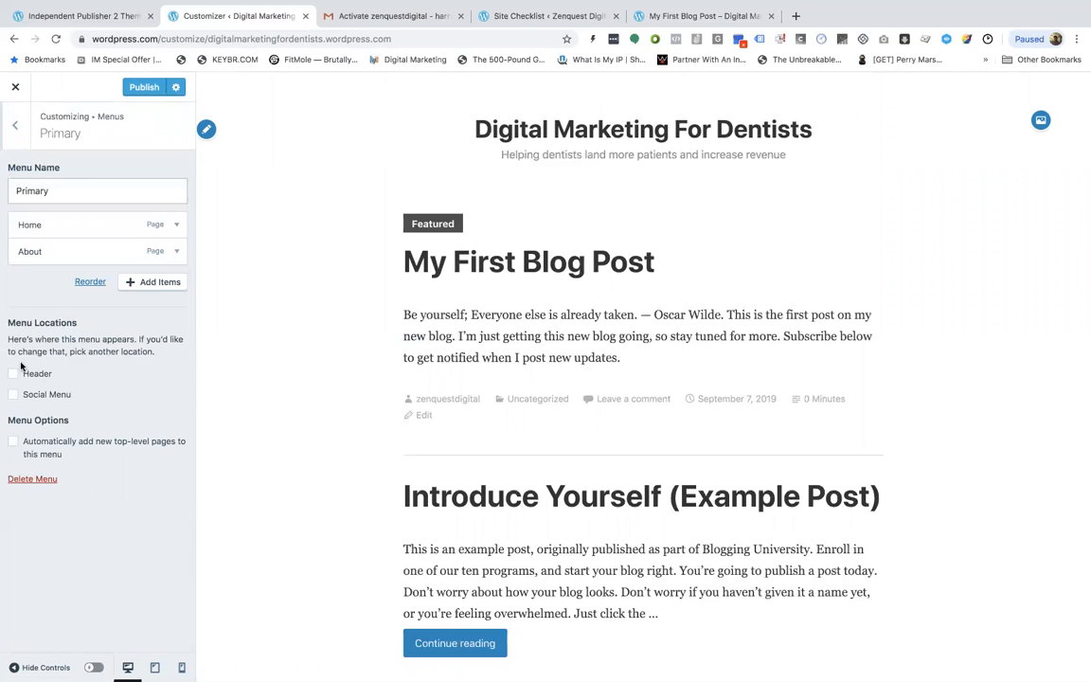
Assign the Primary menu to the Header display location only
click(15, 375)
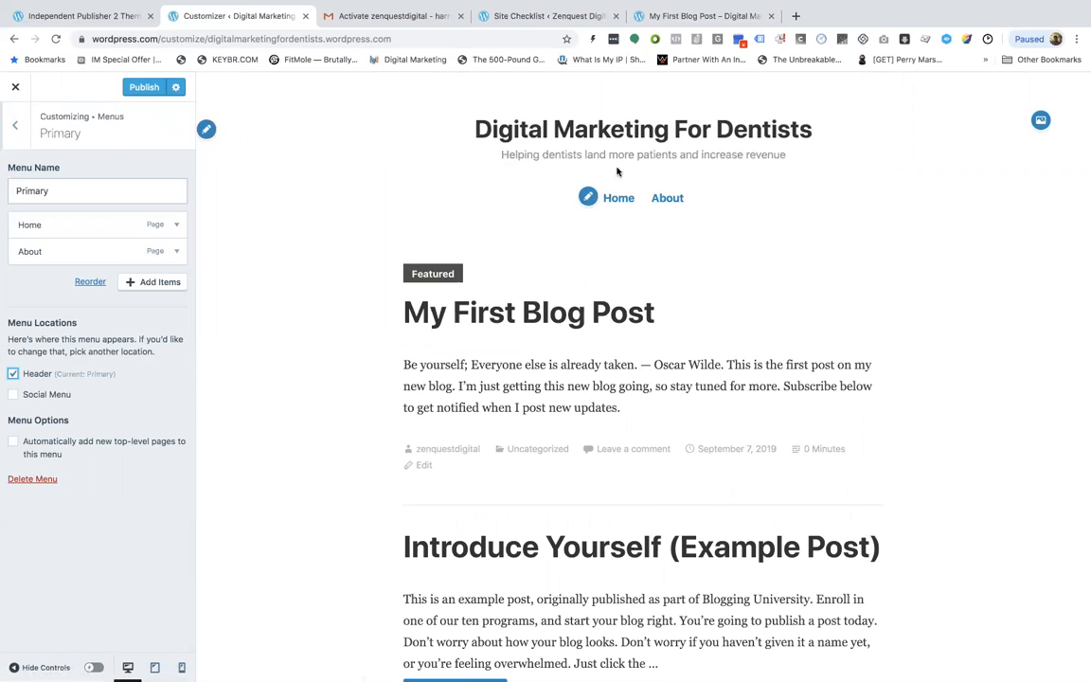
click(14, 374)
click(13, 395)
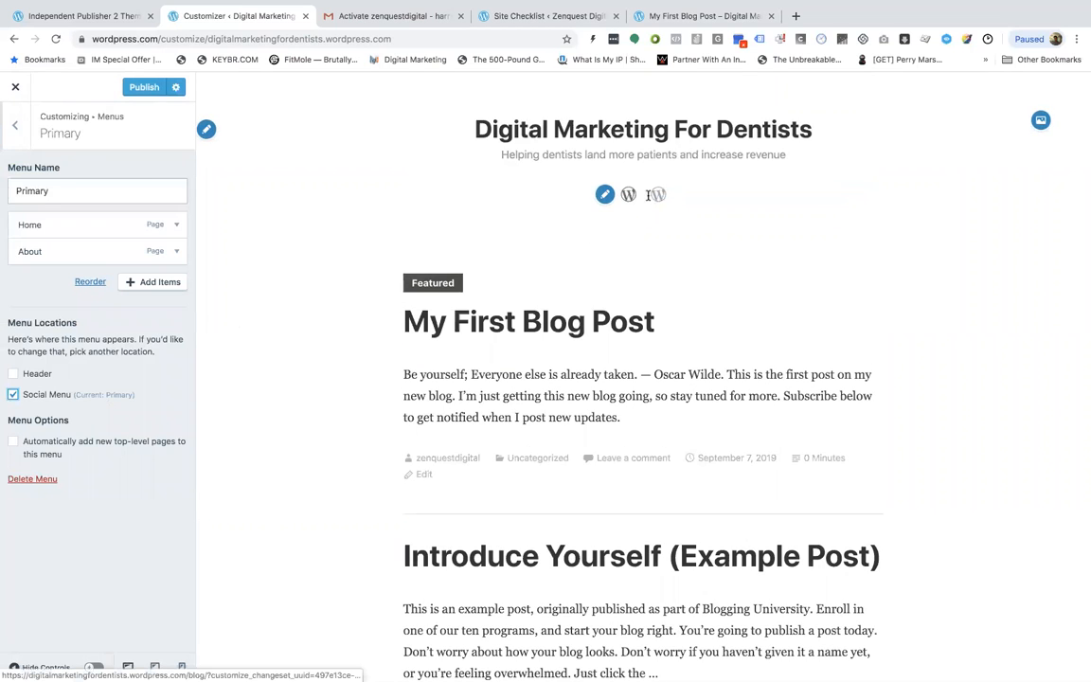
click(13, 394)
click(13, 374)
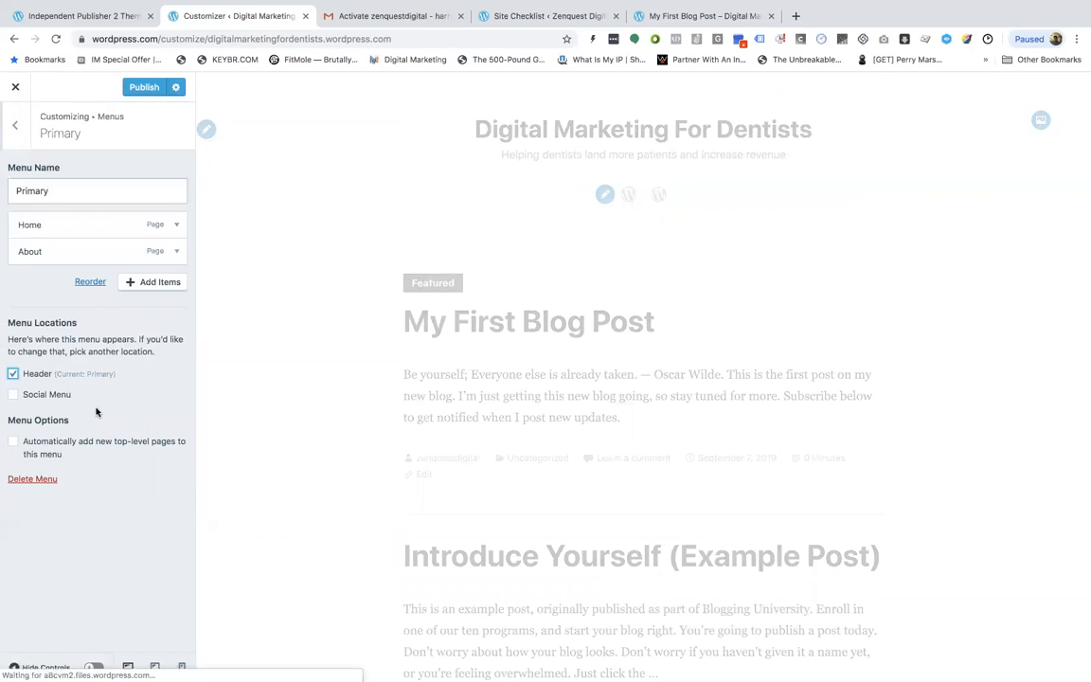
Assign the Primary menu to the Social Menu location through the menu locations view, then unassign it again
click(14, 126)
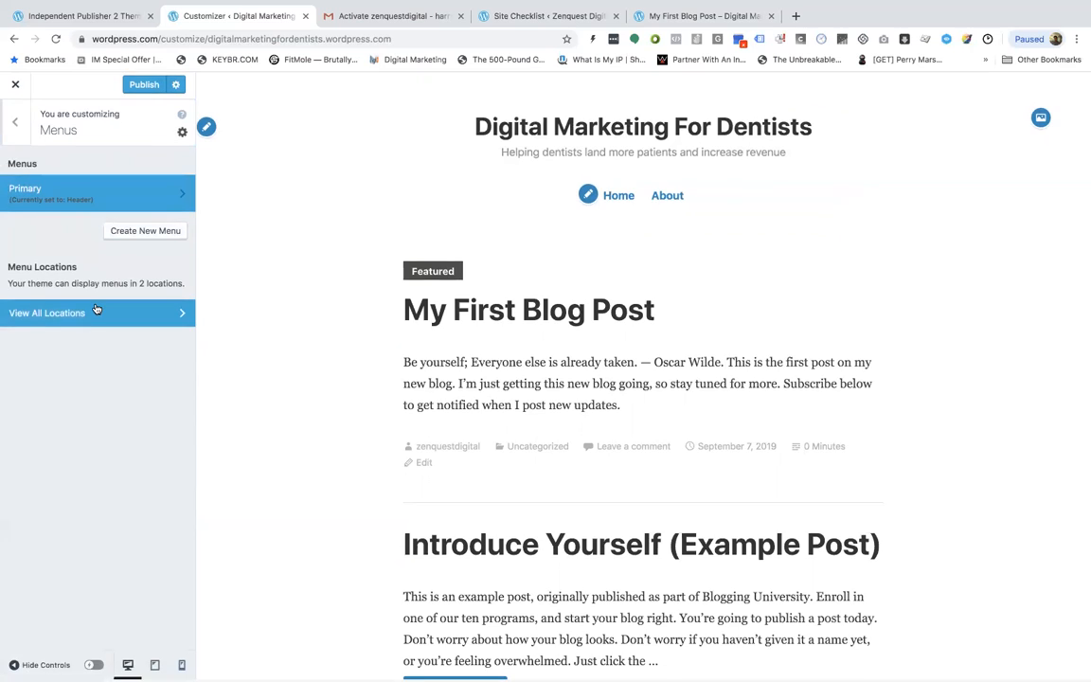
click(131, 320)
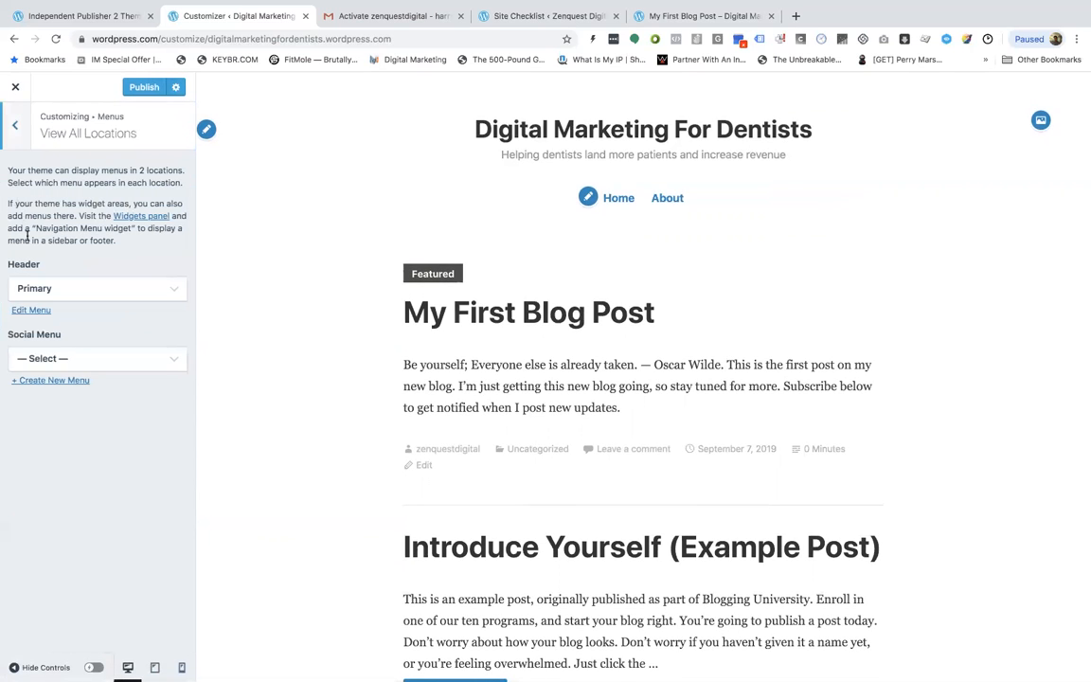
click(79, 360)
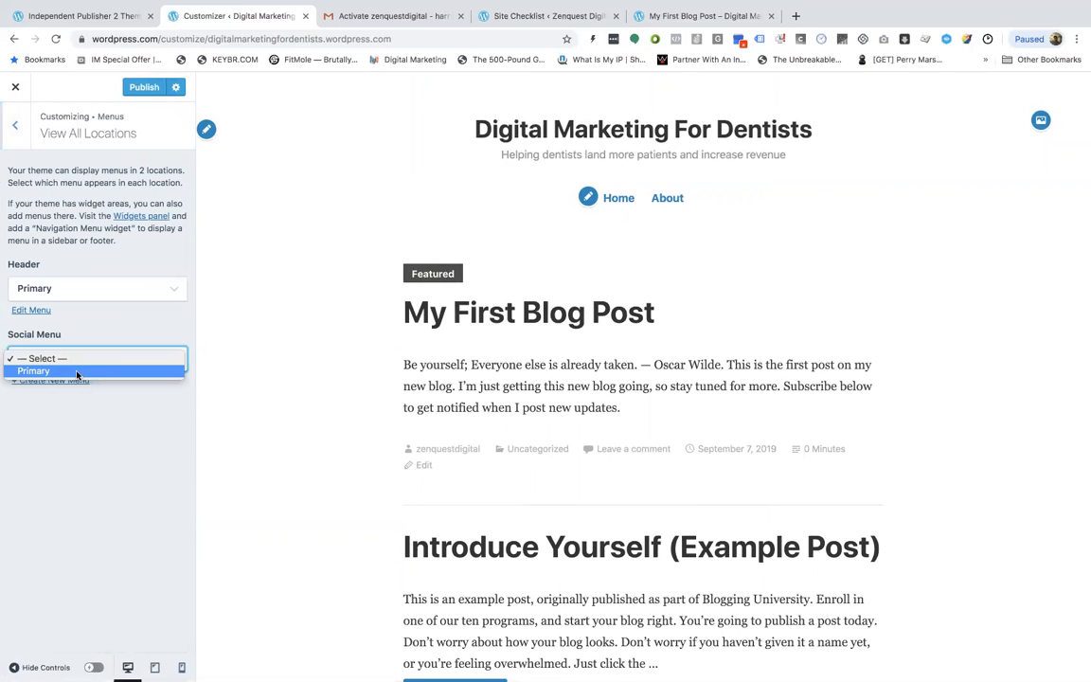
click(77, 372)
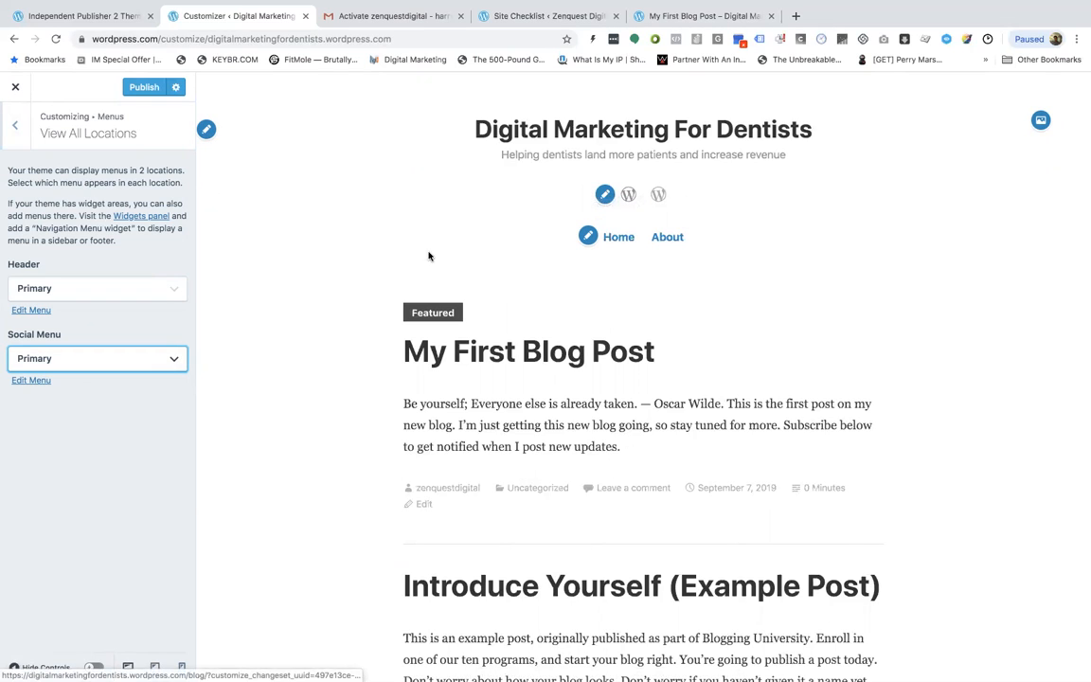
click(111, 369)
click(77, 401)
click(47, 382)
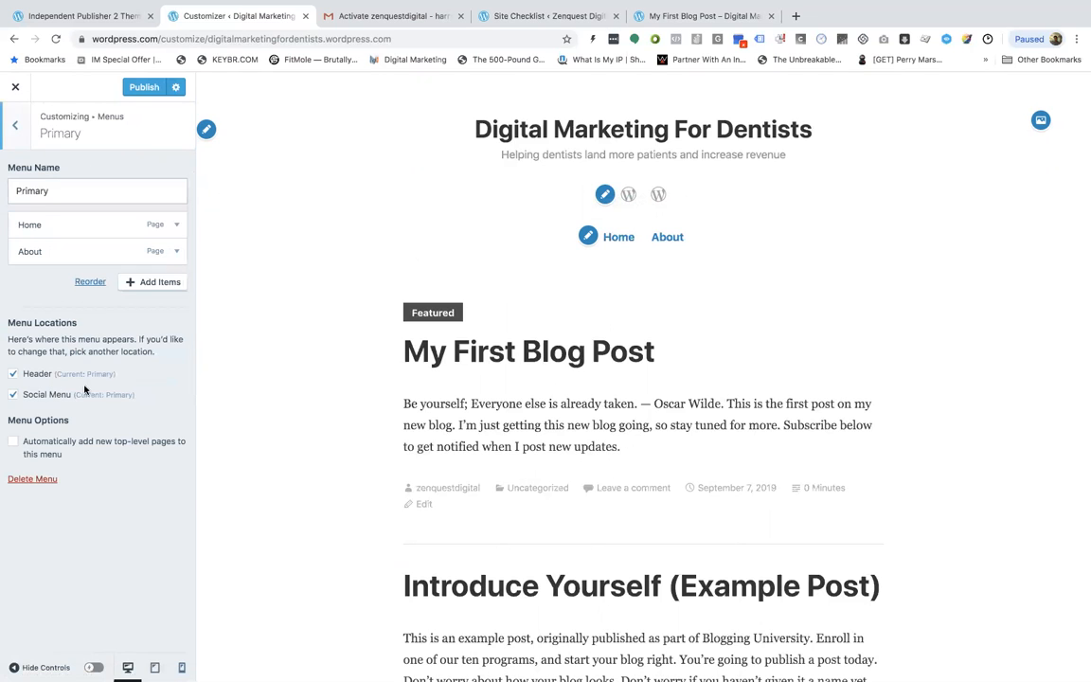
click(14, 394)
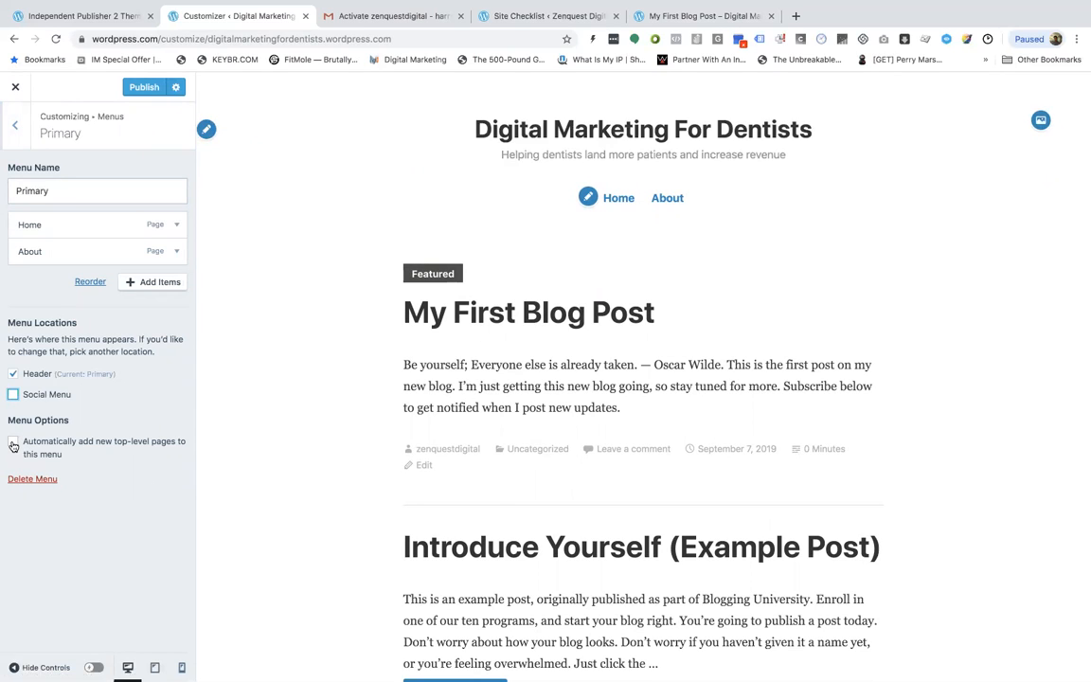
Enable automatically adding new top-level pages to the Primary menu, publish the changes and close the customizer
click(13, 443)
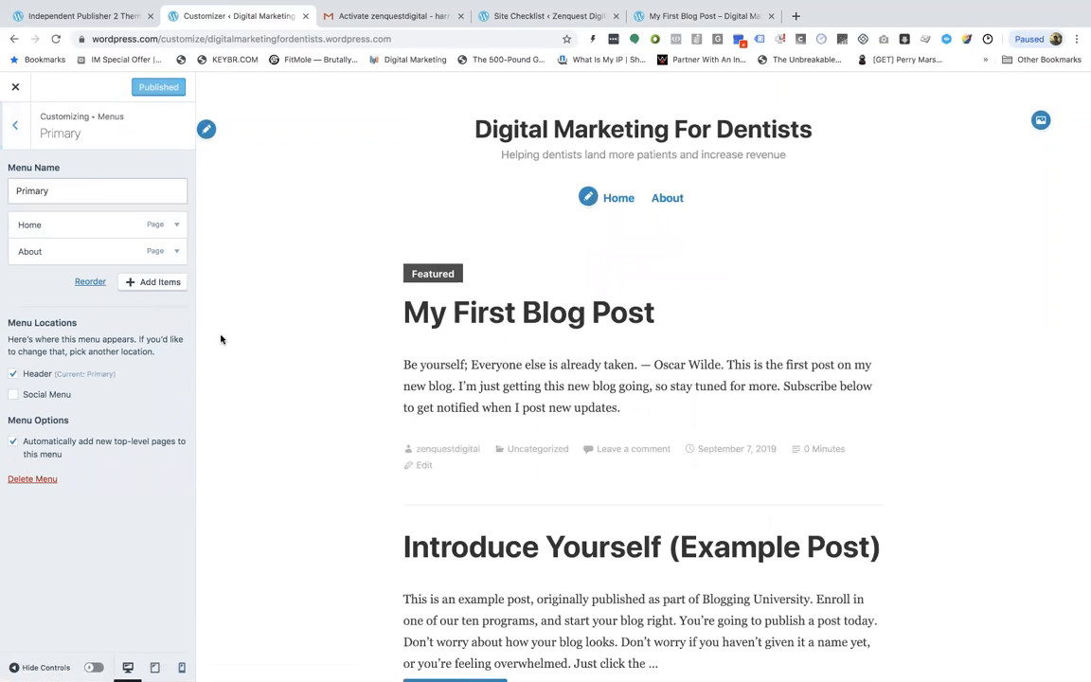
click(16, 86)
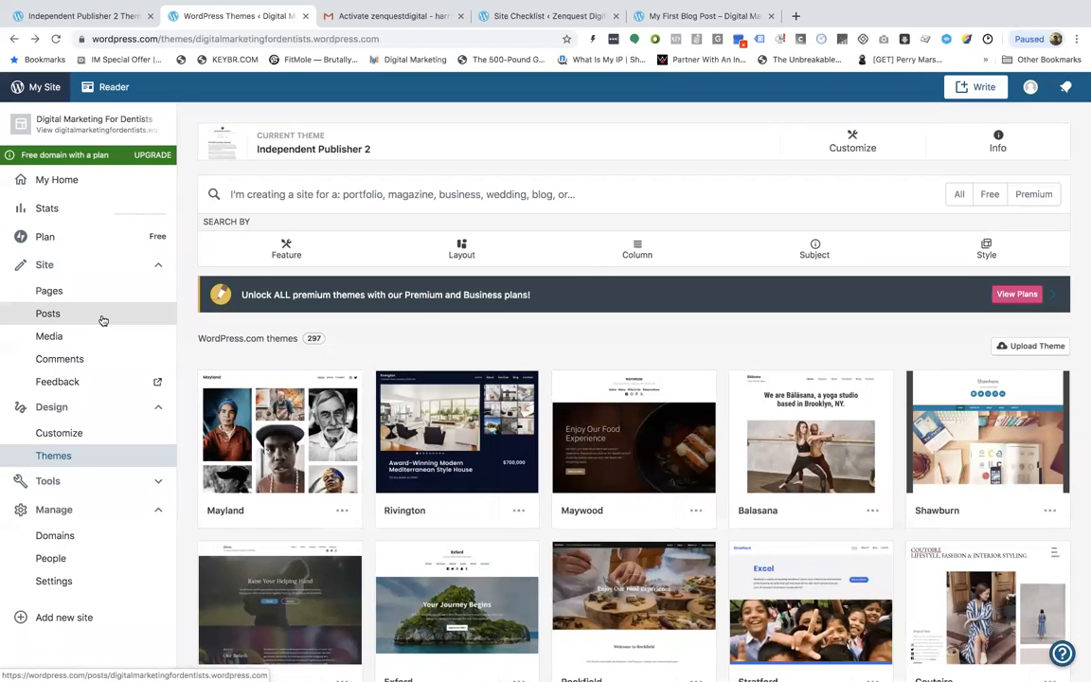
Start a new post titled "How To Get More Leads For Your Dental Practice With Instagram"
click(103, 319)
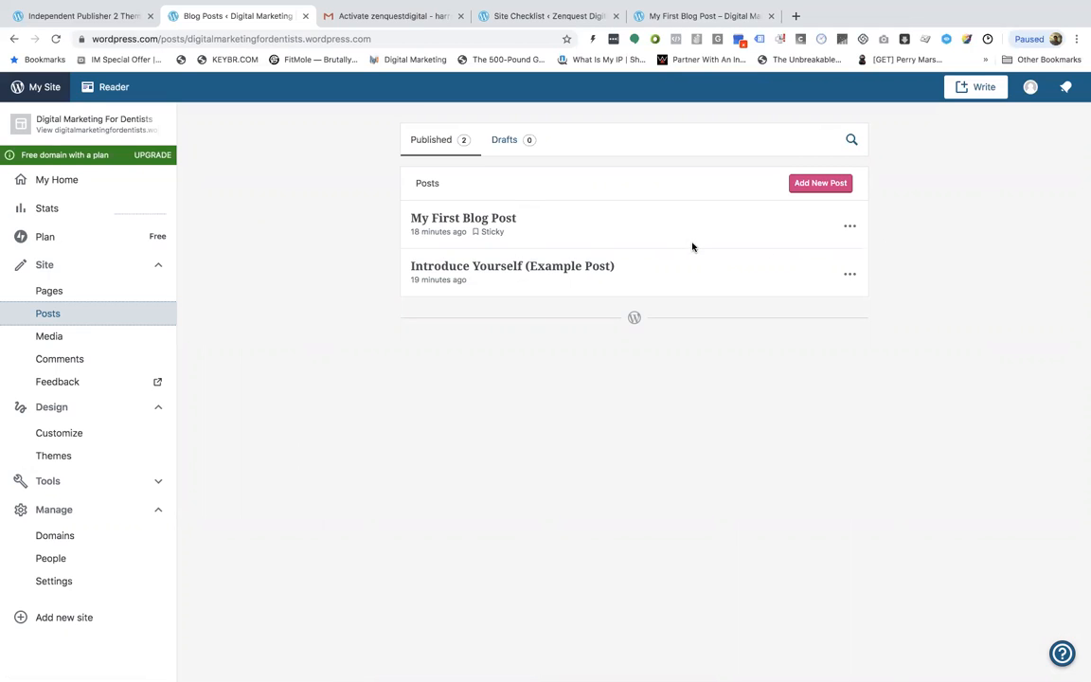
click(812, 185)
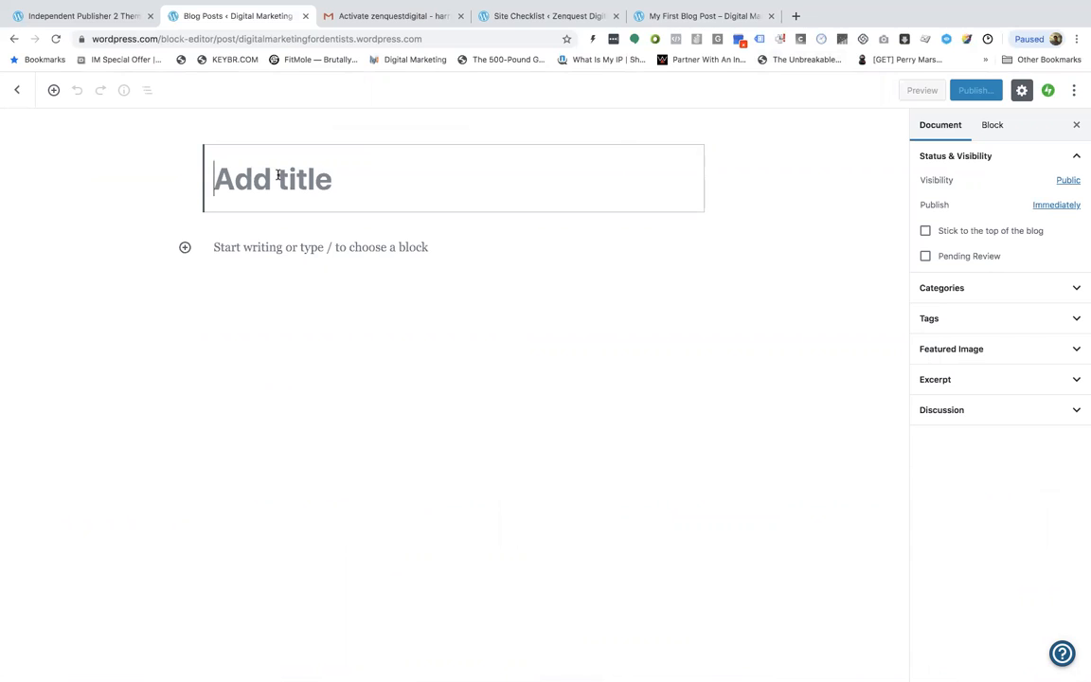
text(How T)
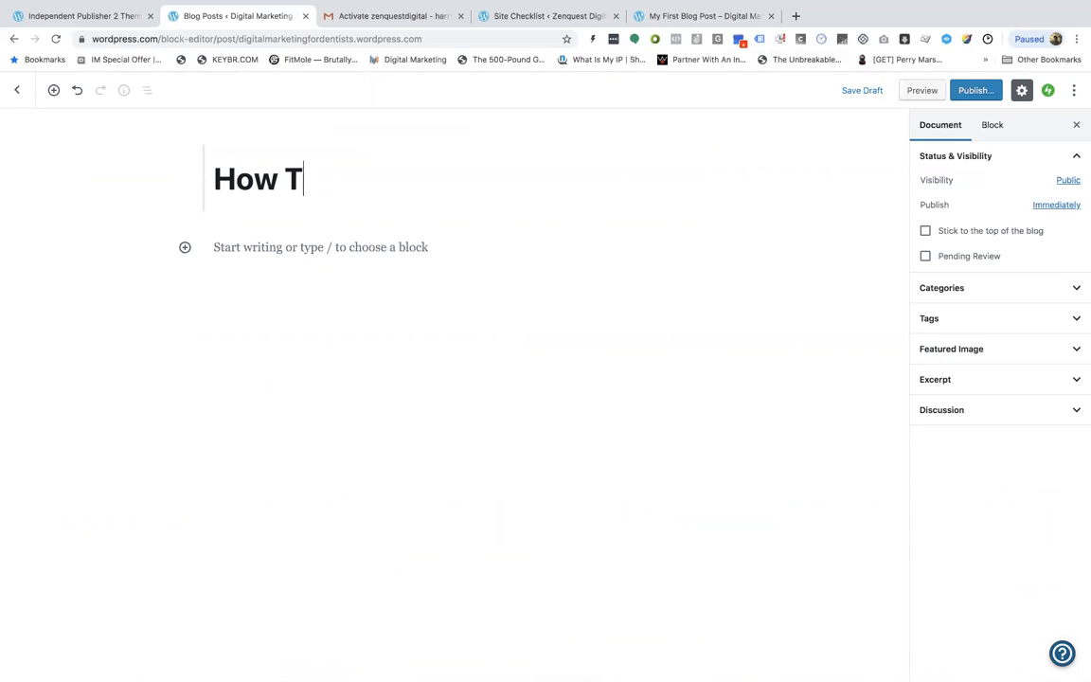
text(o Get More Leads)
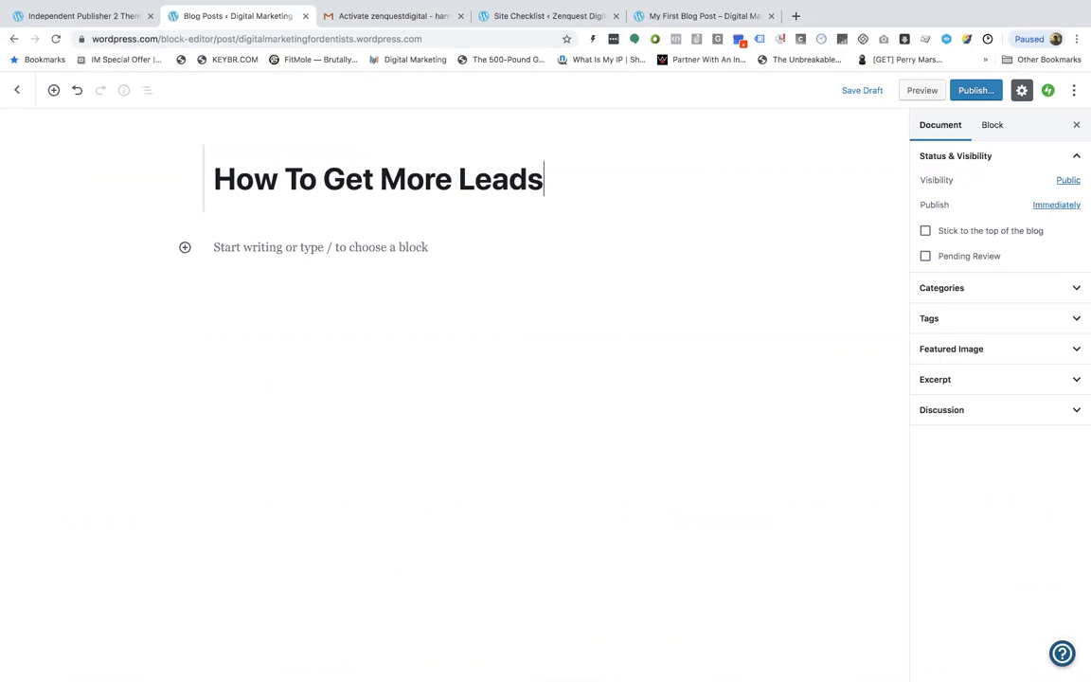
text( For Digital Marke)
key(BackSpace)
key(BackSpace)
key(BackSpace)
key(BackSpace)
key(BackSpace)
key(BackSpace)
key(BackSpace)
key(BackSpace)
key(BackSpace)
key(BackSpace)
key(BackSpace)
key(BackSpace)
key(BackSpace)
text(Your Dental Pr)
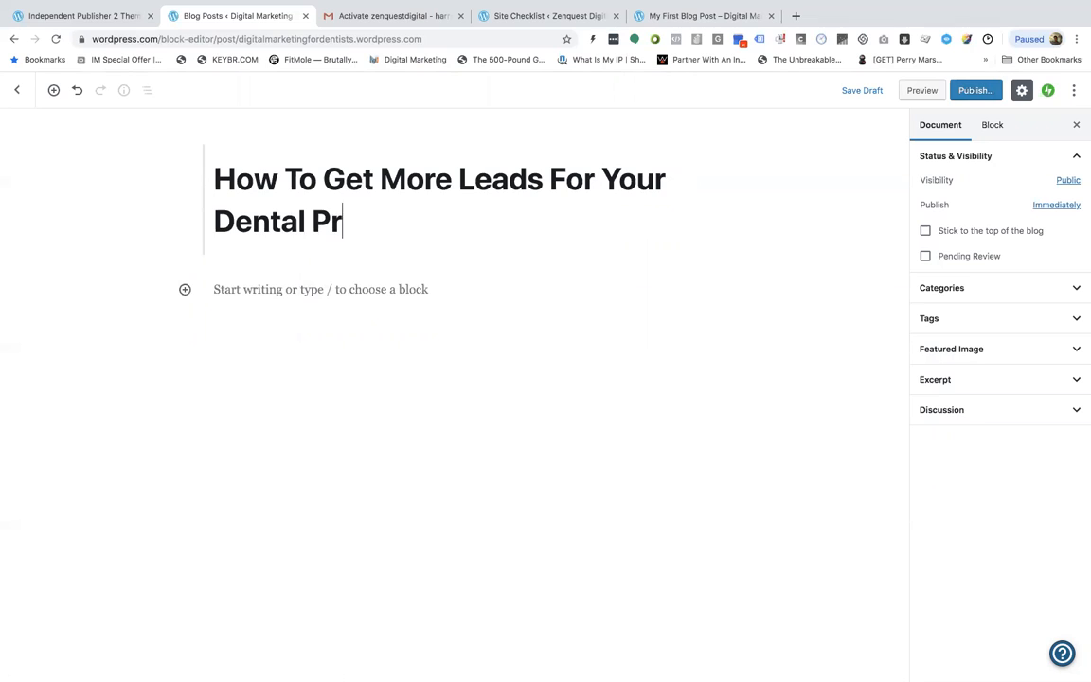
text(actice With Instagram)
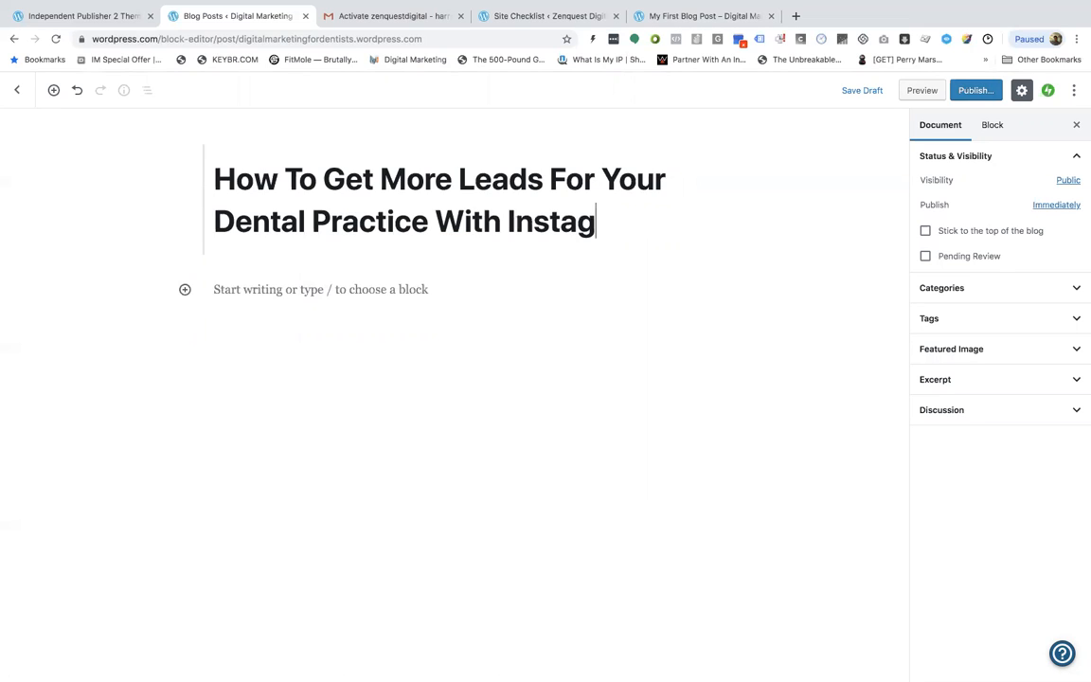
Paste the introductory paragraphs into the post body and add a heading "STEP 1 - Do This" below them
click(292, 290)
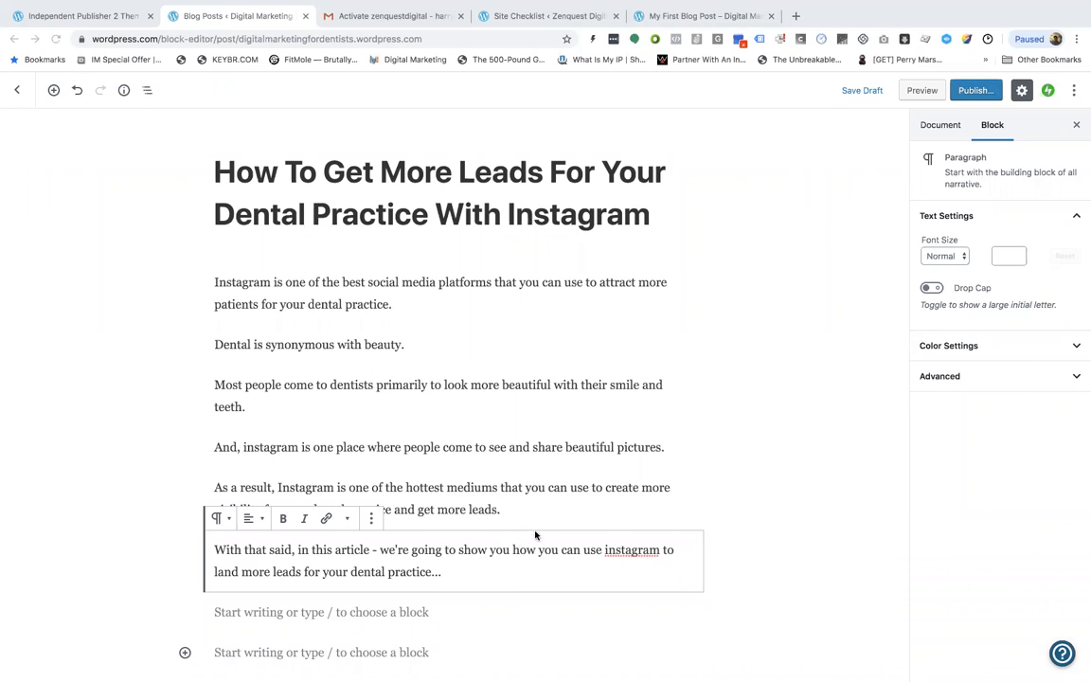
key(Return)
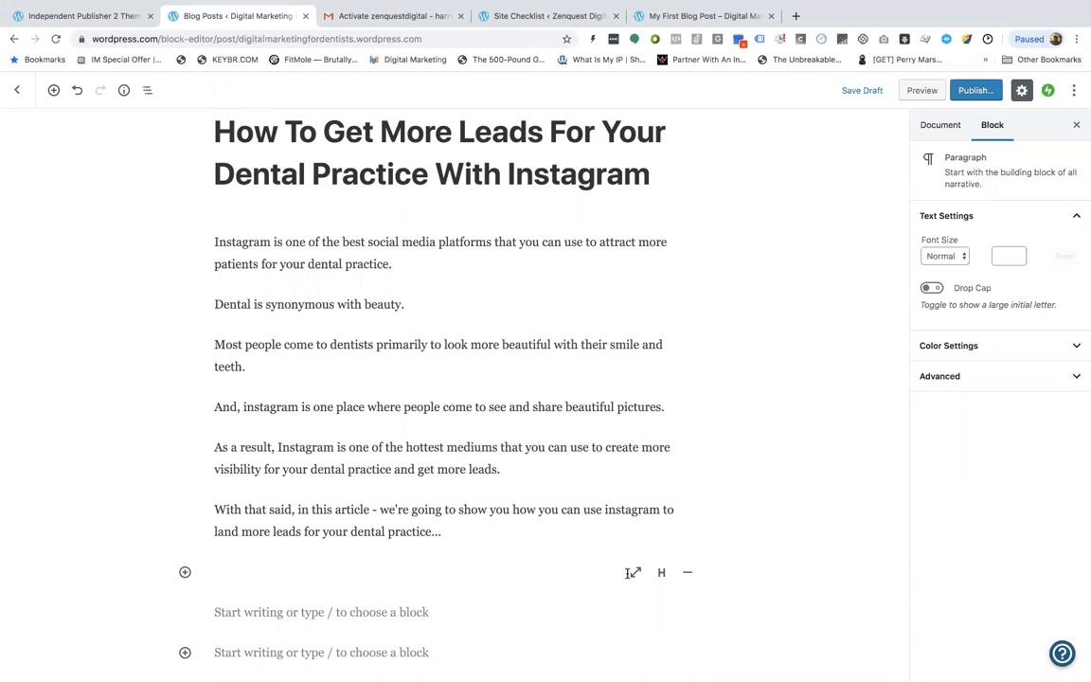
click(661, 573)
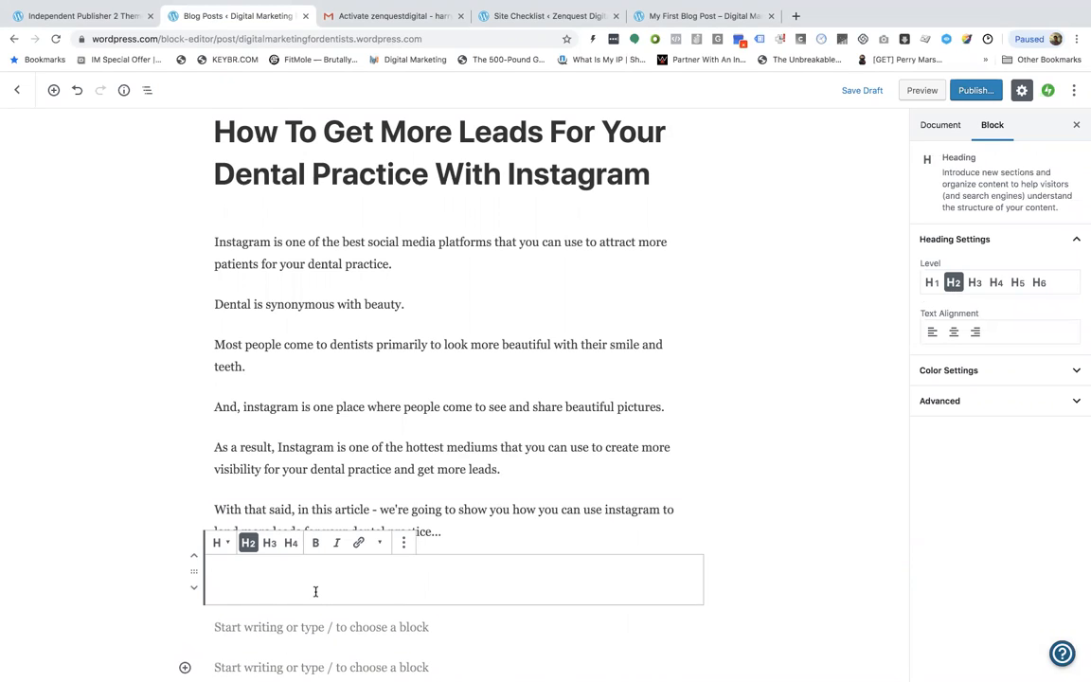
text(STEP 1 - Do This)
key(Return)
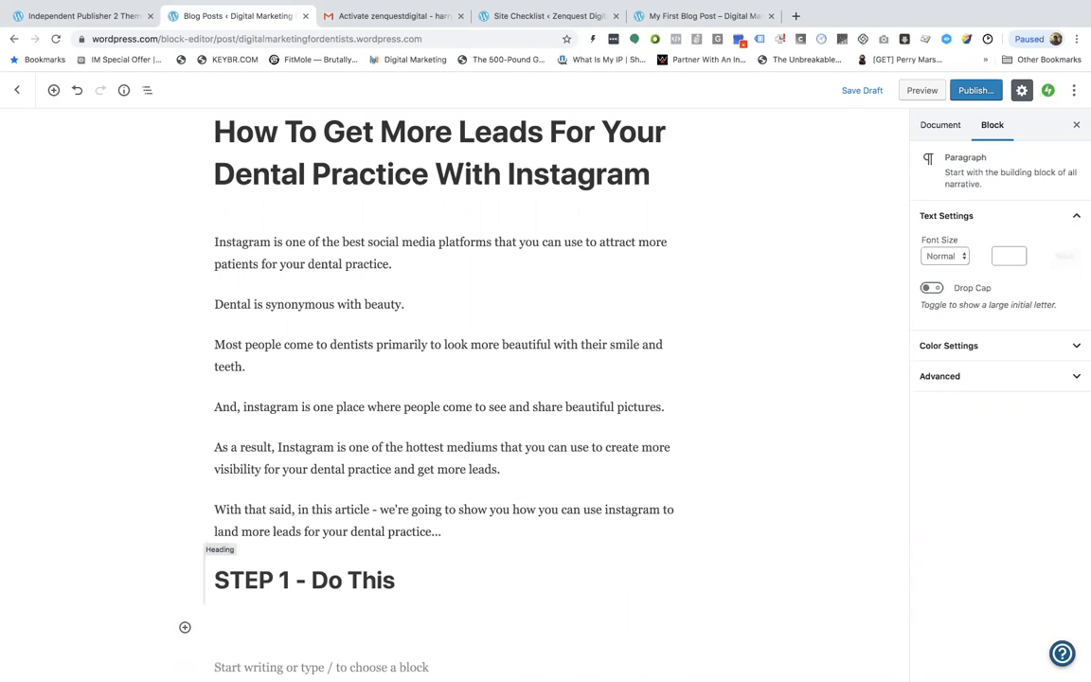
Write the paragraph "If you're doing XYZ, then you need to start doing ABC." under the heading
text(If you're doing XYZ, then)
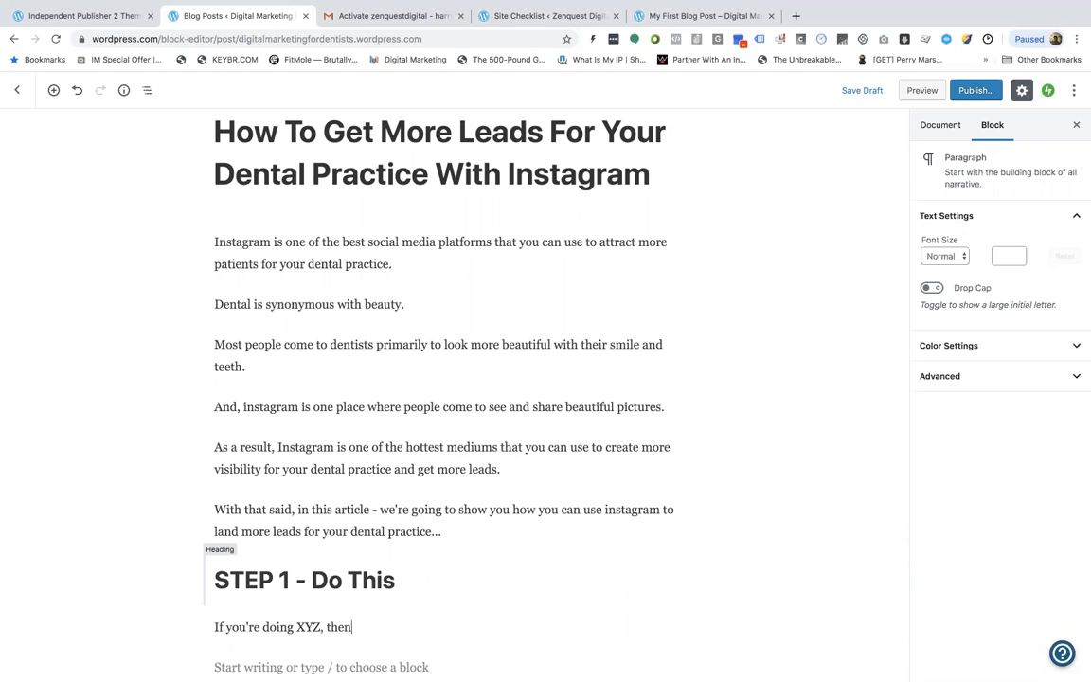
text( you need to start doi)
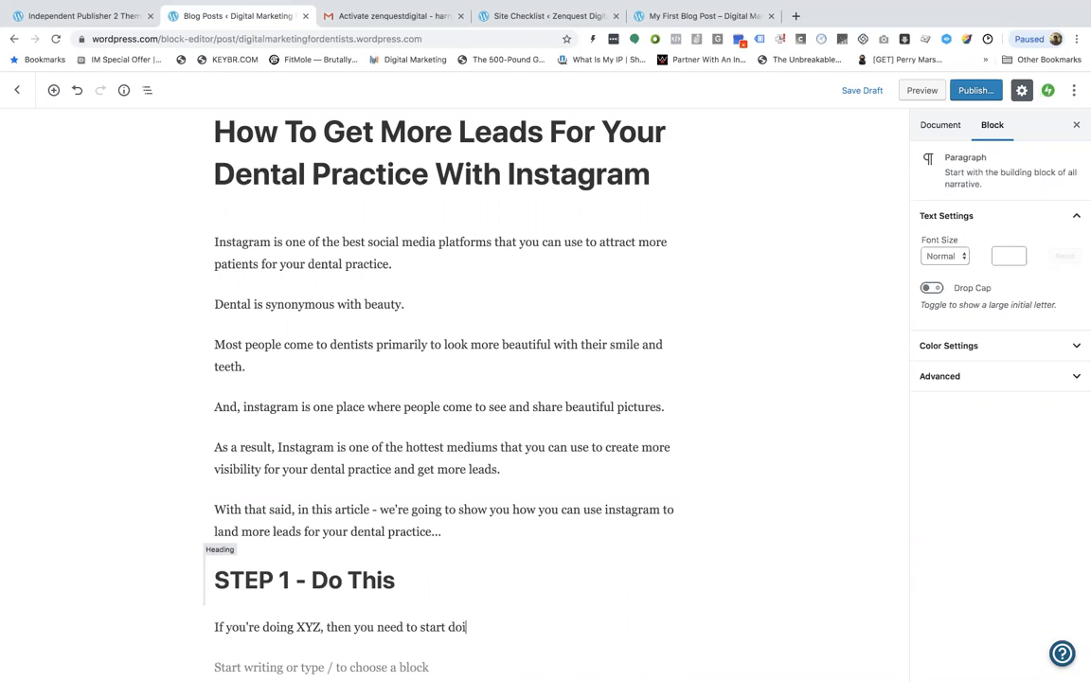
text(ng ABC.)
key(Return)
key(Return)
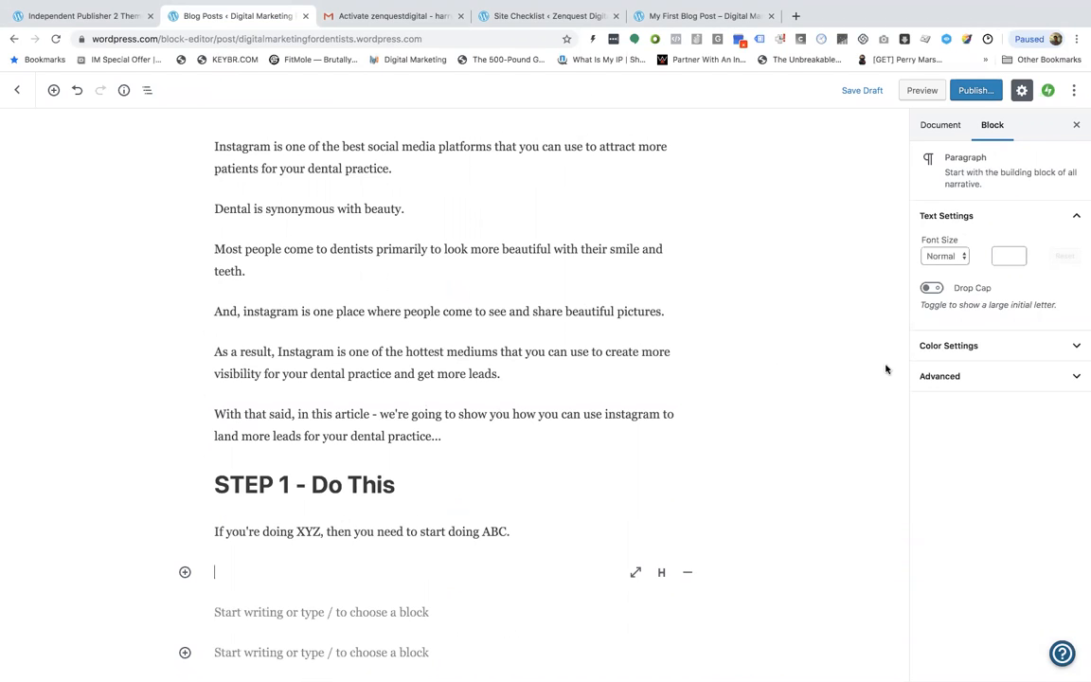
Examine the paragraph block's color settings and font size options
click(913, 348)
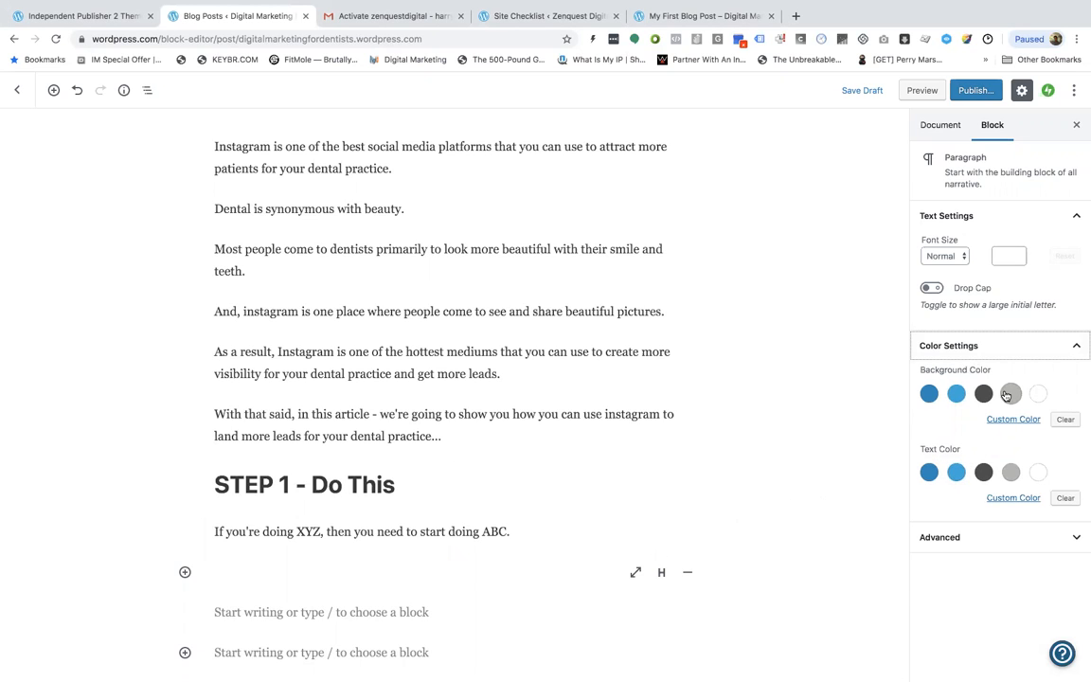
click(1063, 350)
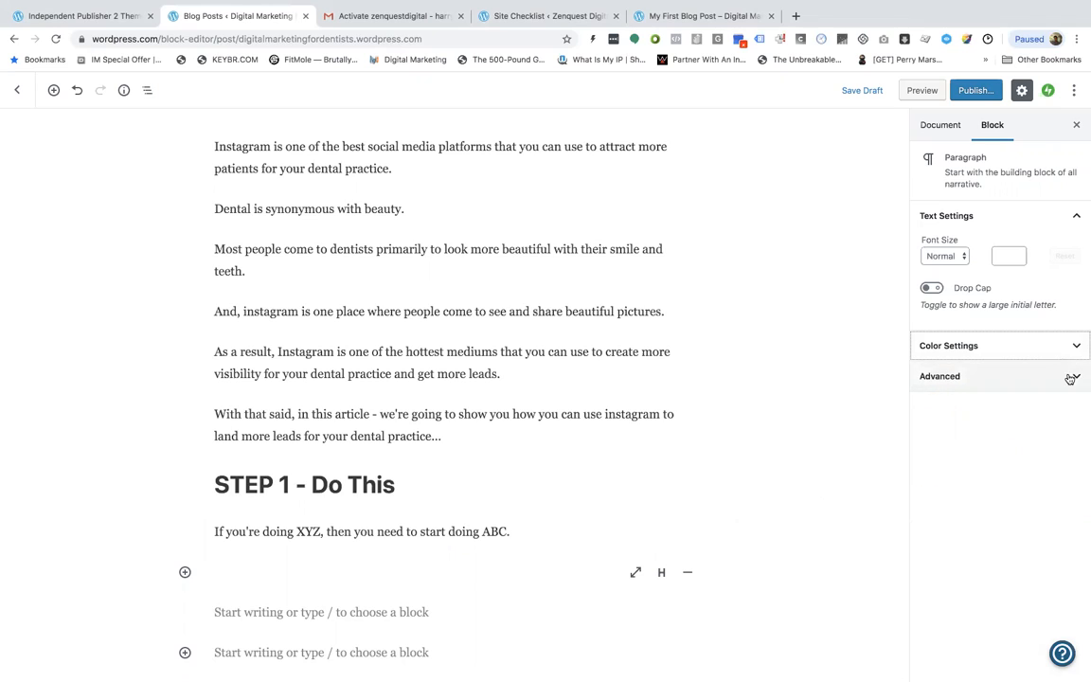
click(944, 255)
click(825, 287)
click(998, 256)
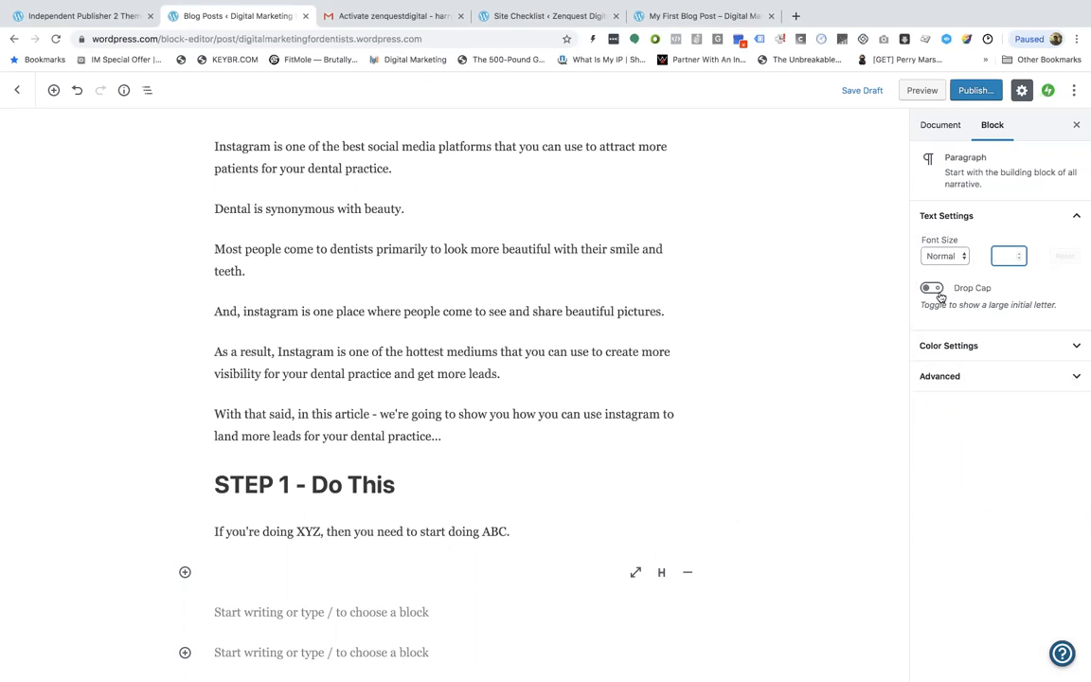
Turn on Drop Cap for a new paragraph block below and write DEF in it
click(547, 531)
key(Down)
key(Down)
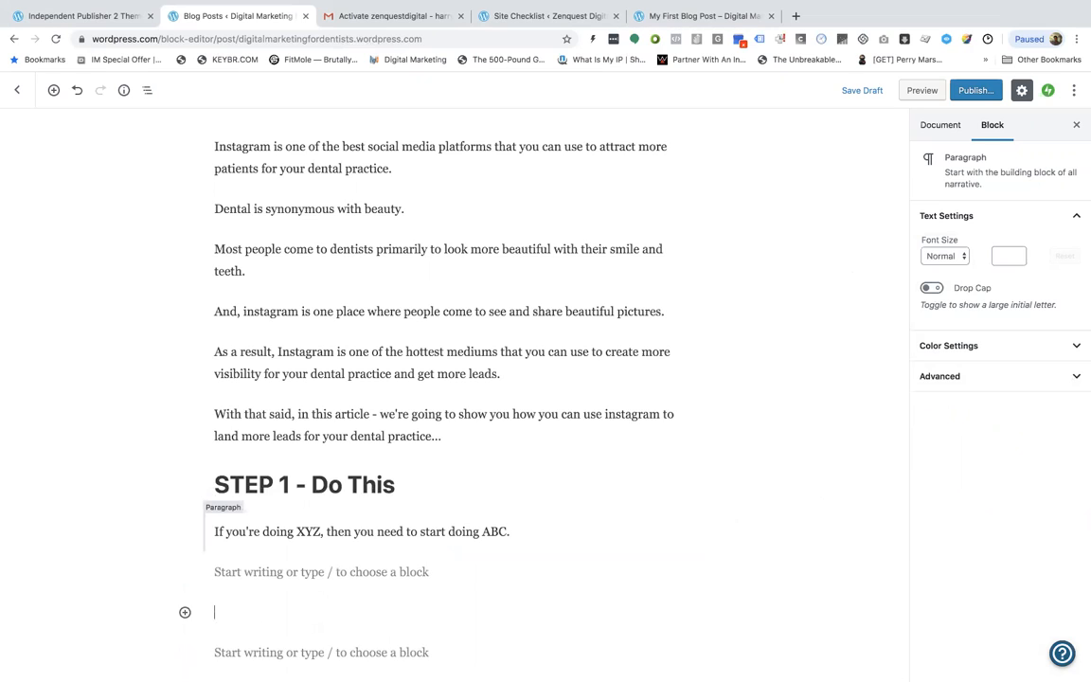
key(Up)
click(930, 288)
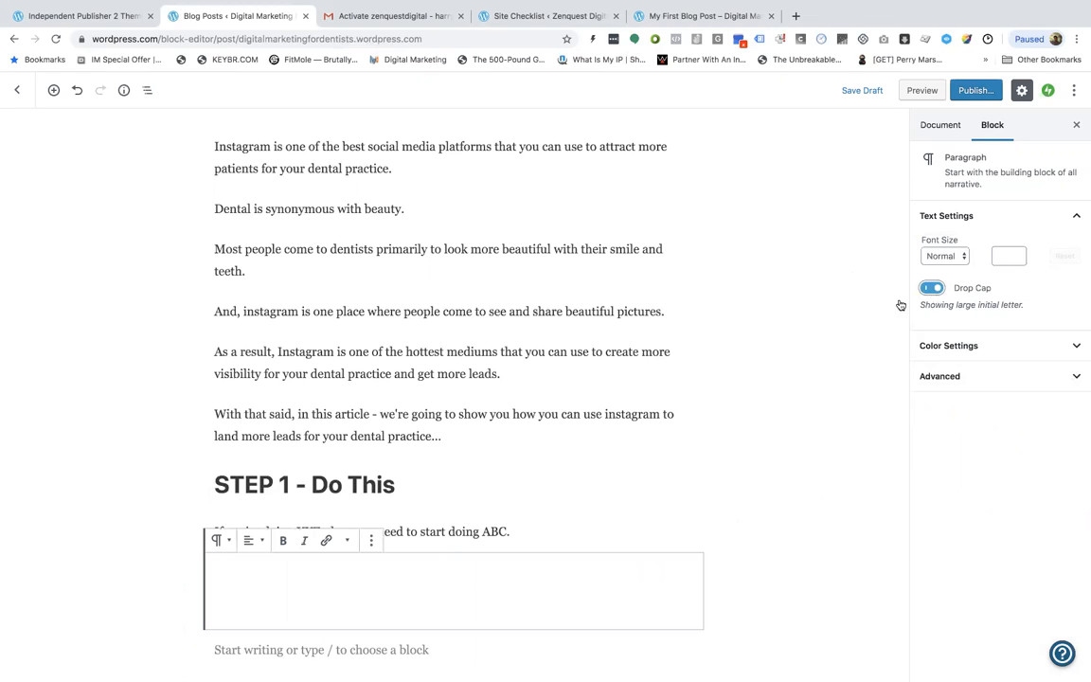
click(434, 592)
text(DE)
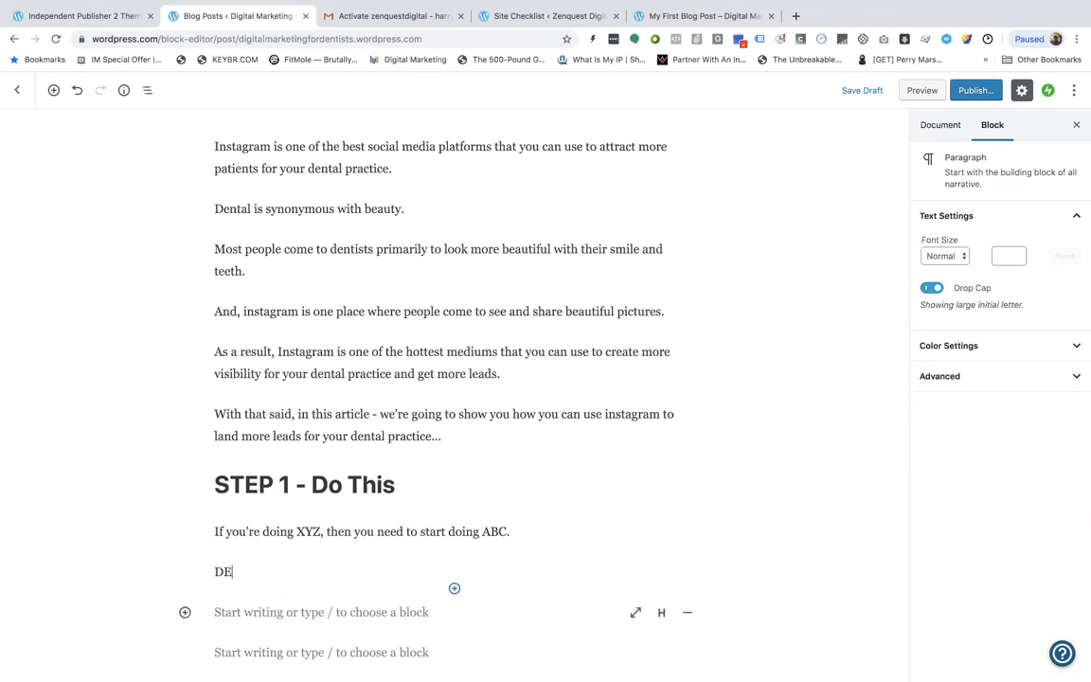
text(F)
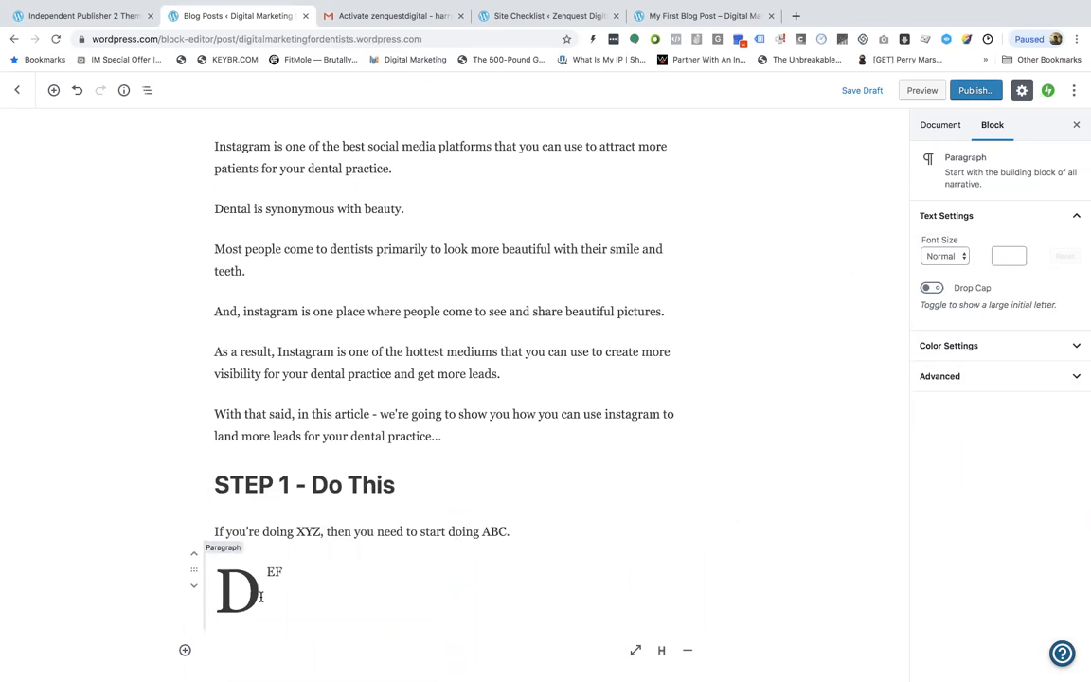
Delete the drop-cap DEF paragraph from the post body
scroll(312, 525, down, 2)
key(BackSpace)
key(BackSpace)
key(BackSpace)
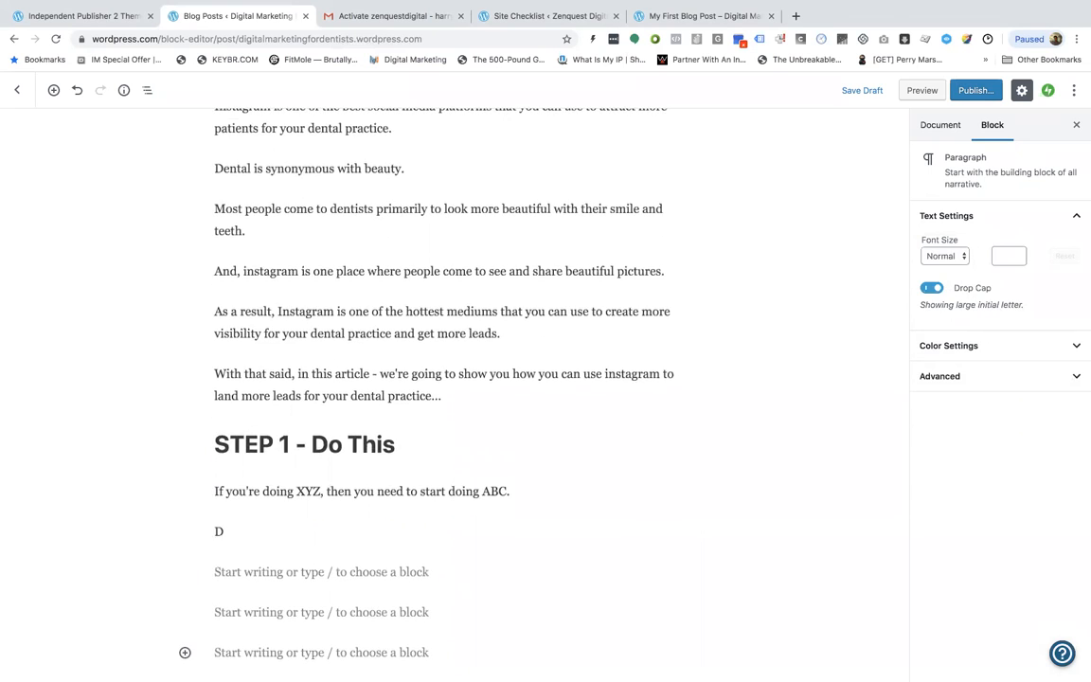
key(BackSpace)
key(BackSpace)
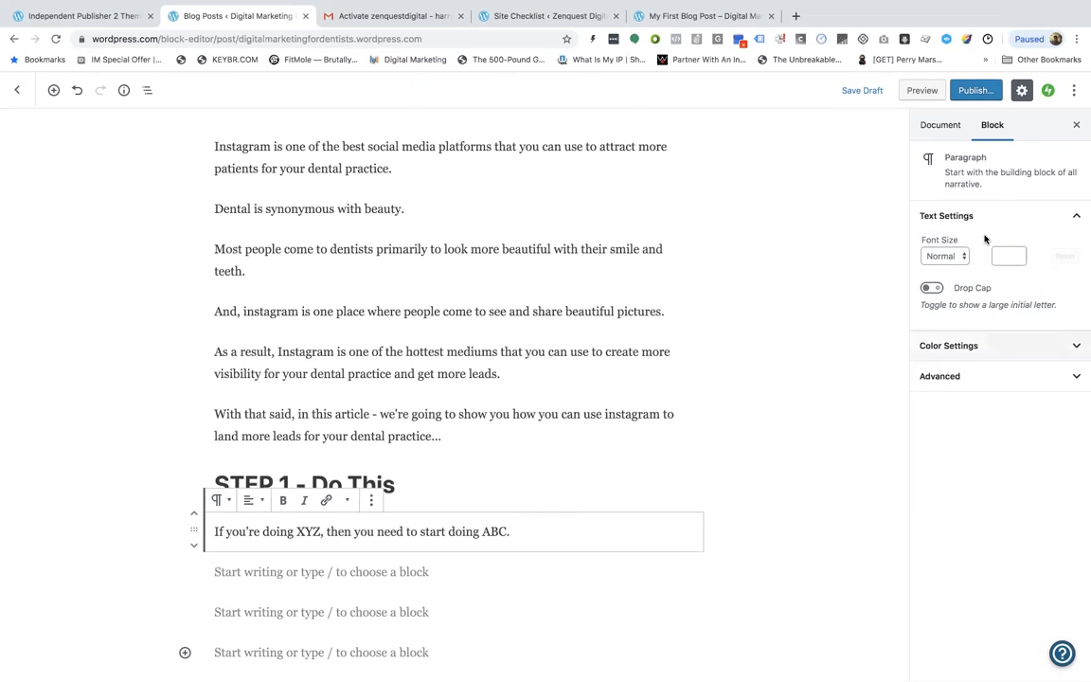
Examine the post's document settings for categories, tags and featured image
click(949, 126)
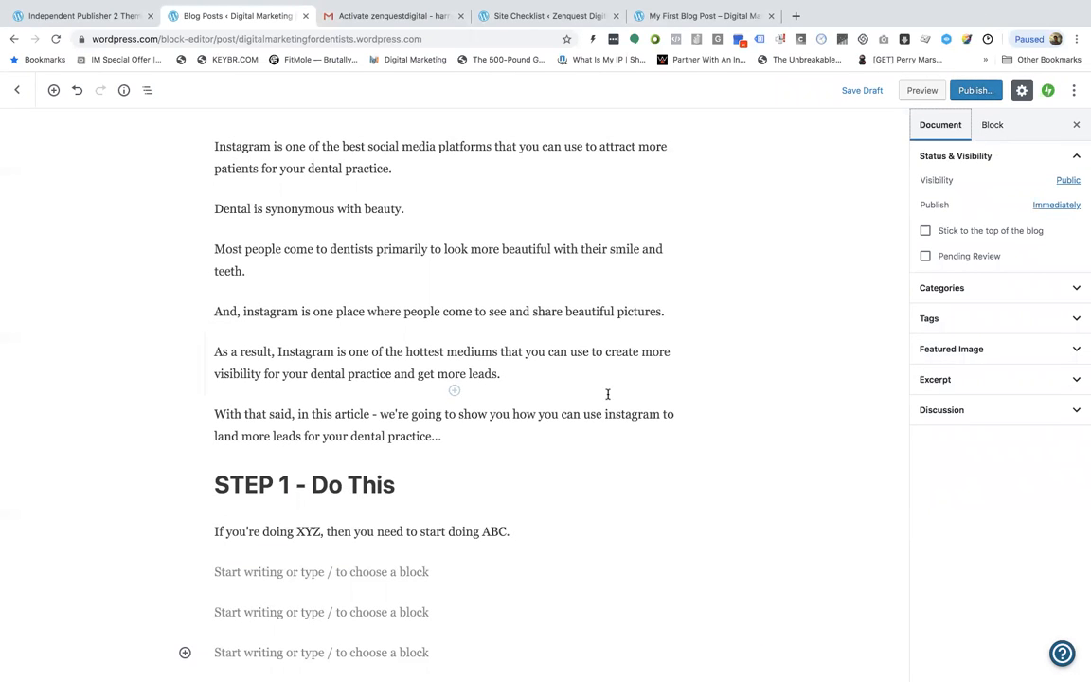
click(972, 285)
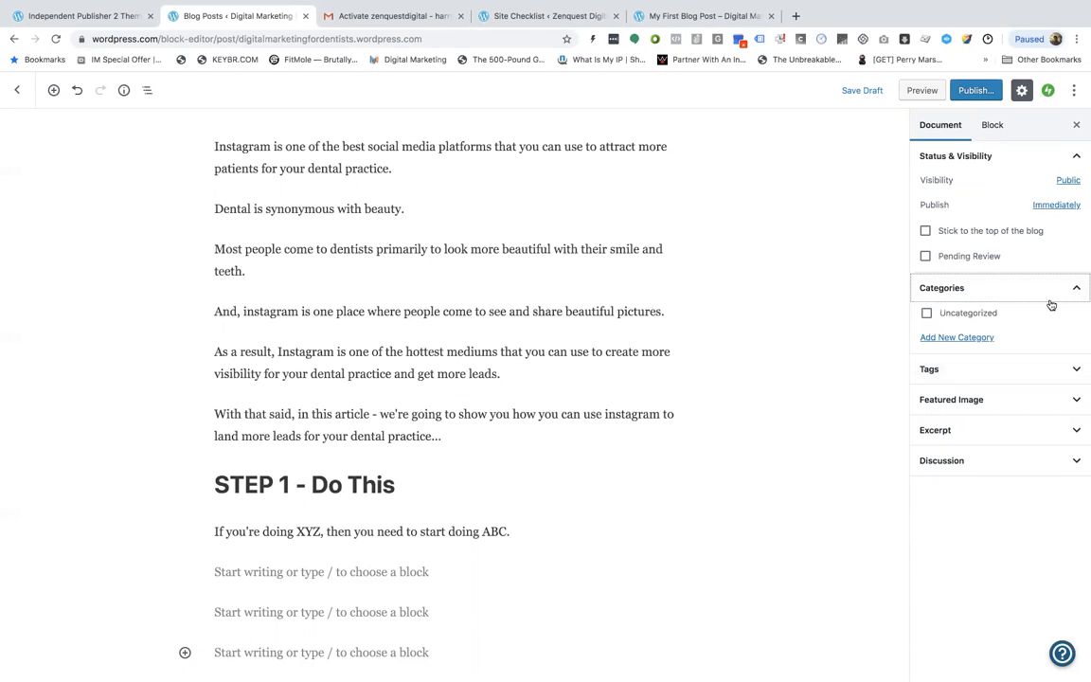
click(955, 338)
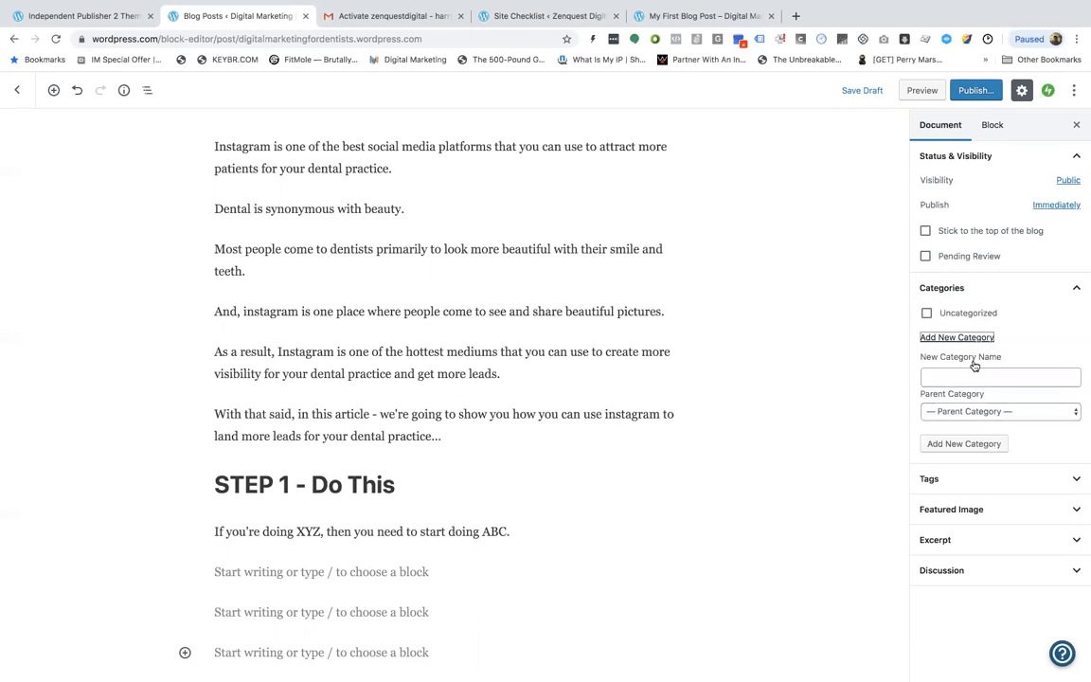
click(1037, 290)
click(1025, 322)
click(979, 363)
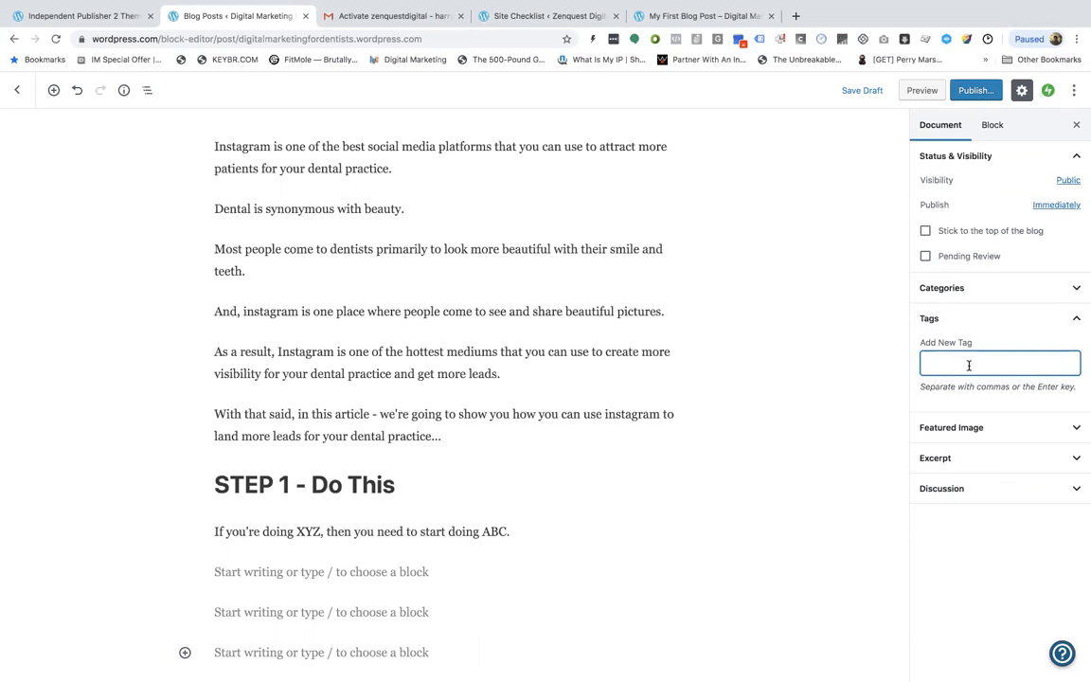
click(991, 425)
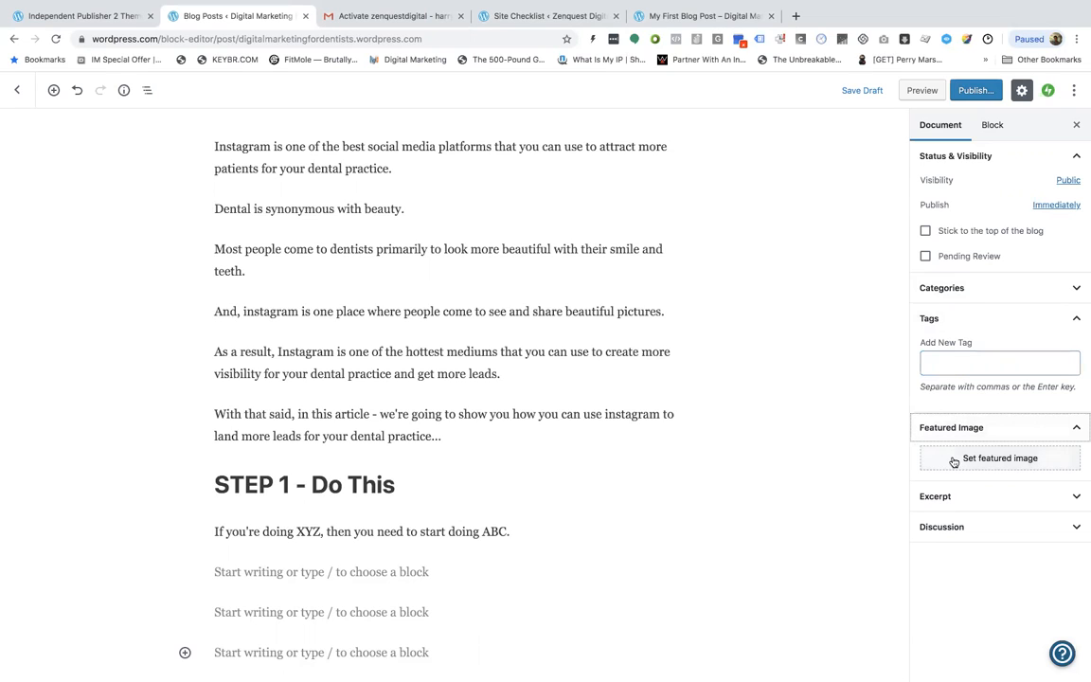
Set the post to stick to the top of the blog
click(925, 231)
scroll(733, 269, up, 3)
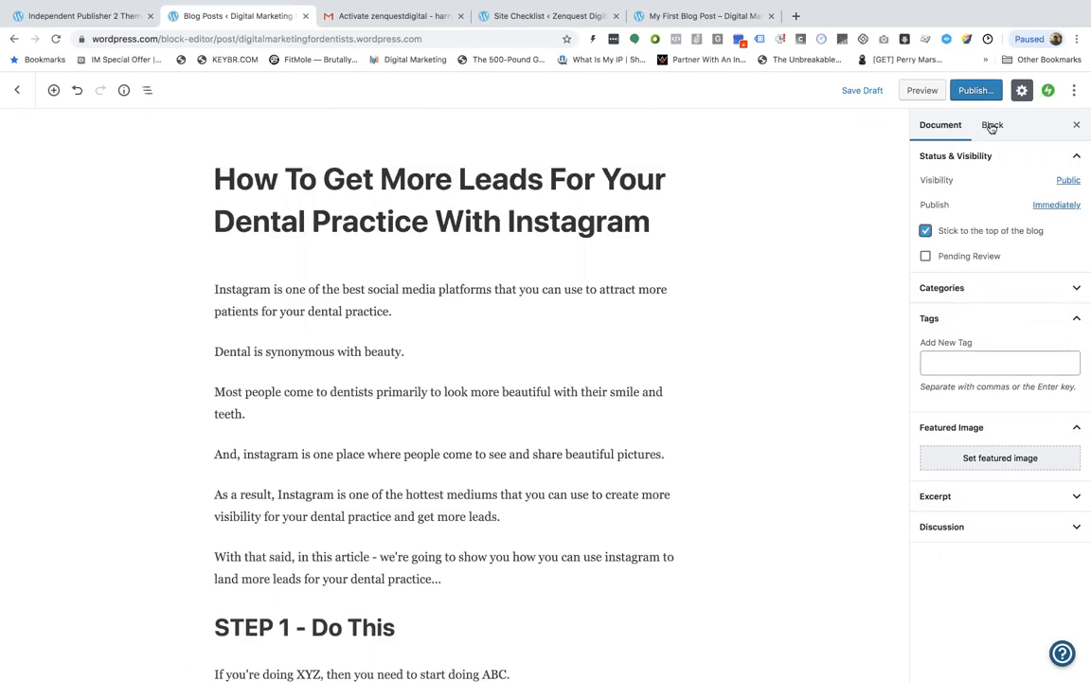
click(991, 125)
click(940, 125)
scroll(603, 326, down, 2)
scroll(604, 311, up, 2)
Open the pre-publish checks and review the publish timing, tag suggestion and social sharing connections
click(975, 90)
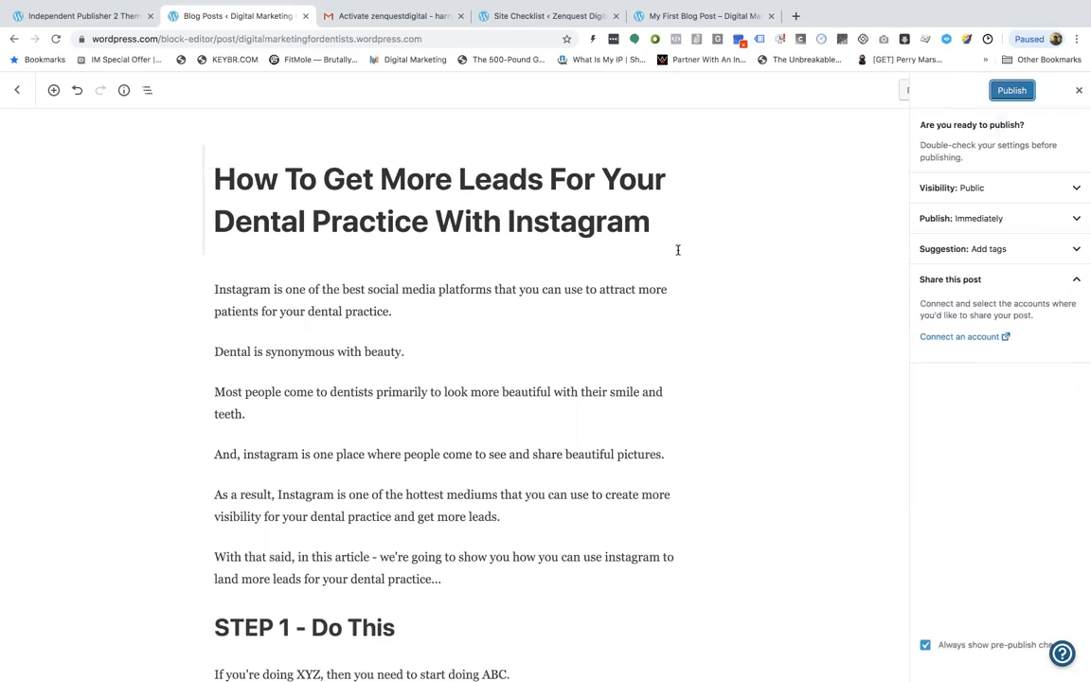
click(987, 212)
click(987, 212)
click(1001, 251)
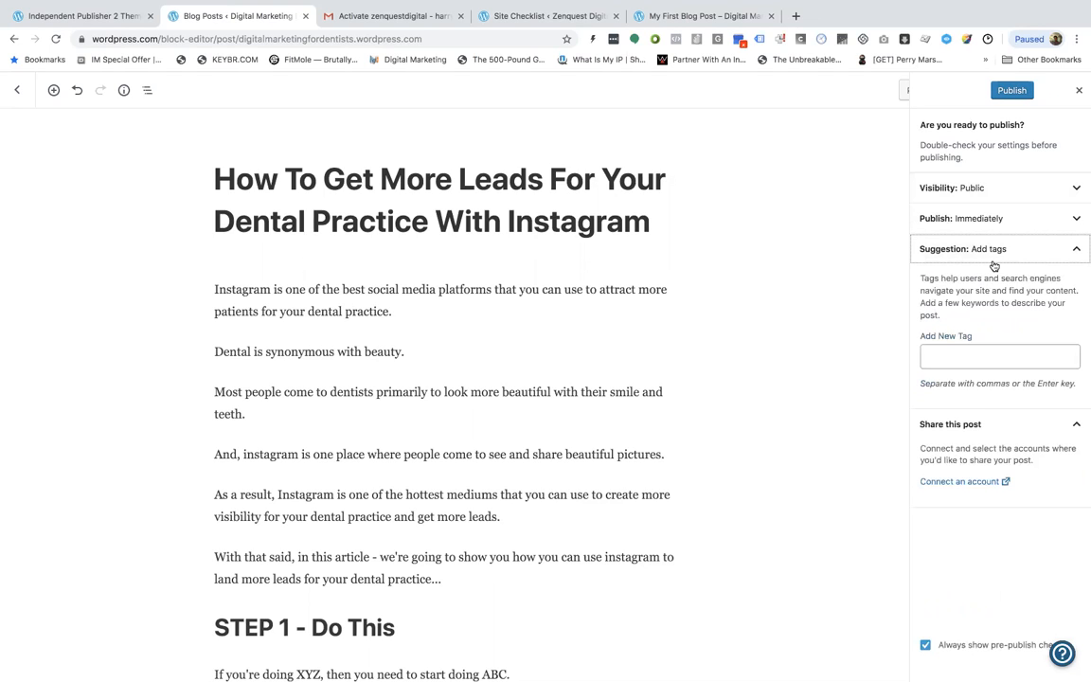
click(994, 262)
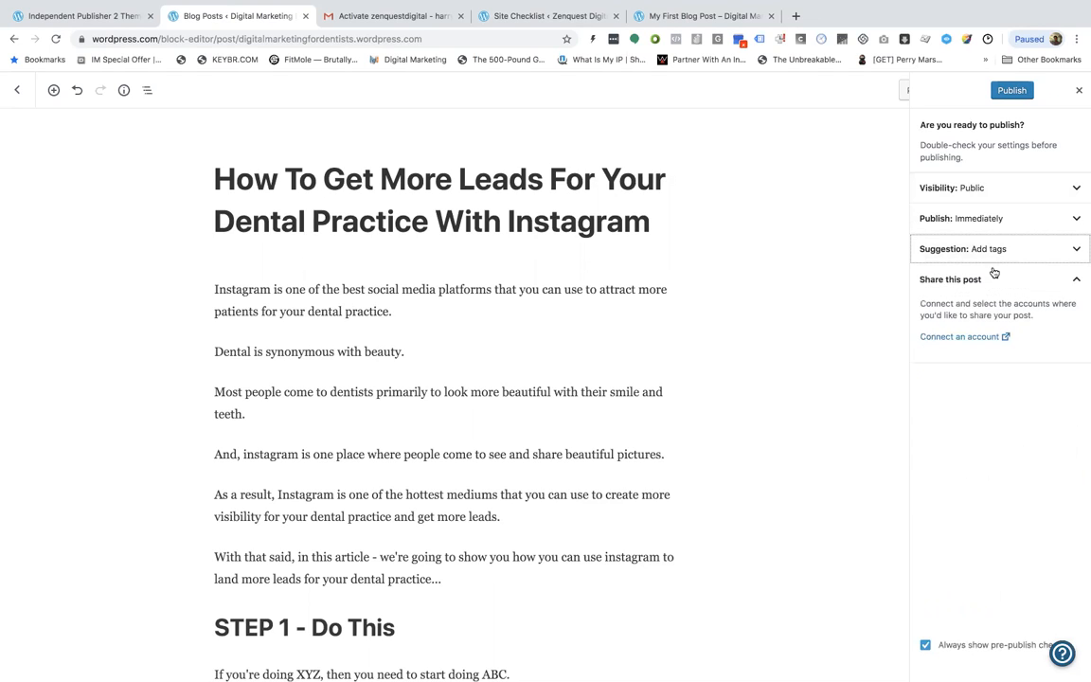
click(985, 338)
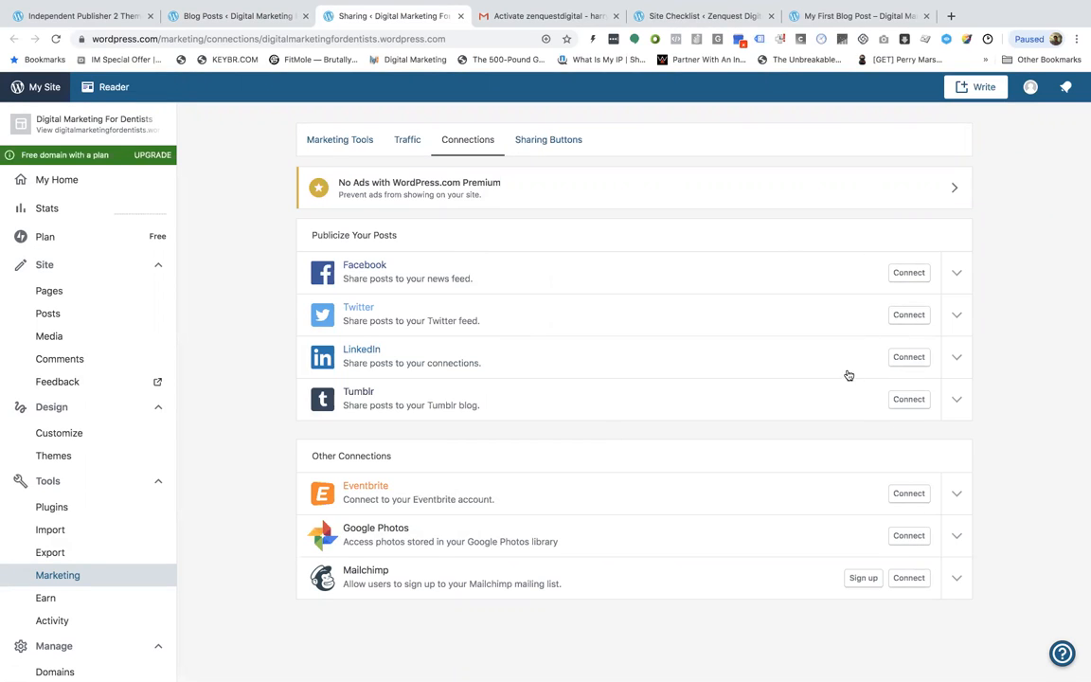
click(269, 16)
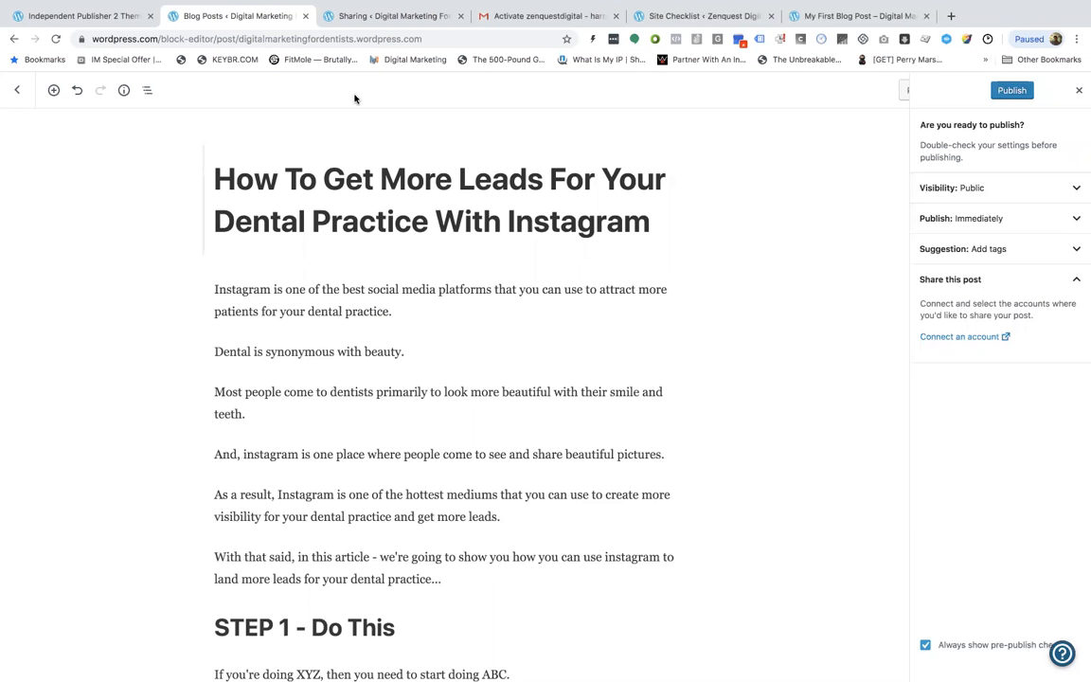
Publish the post and open the live post in an incognito window
scroll(319, 263, down, 2)
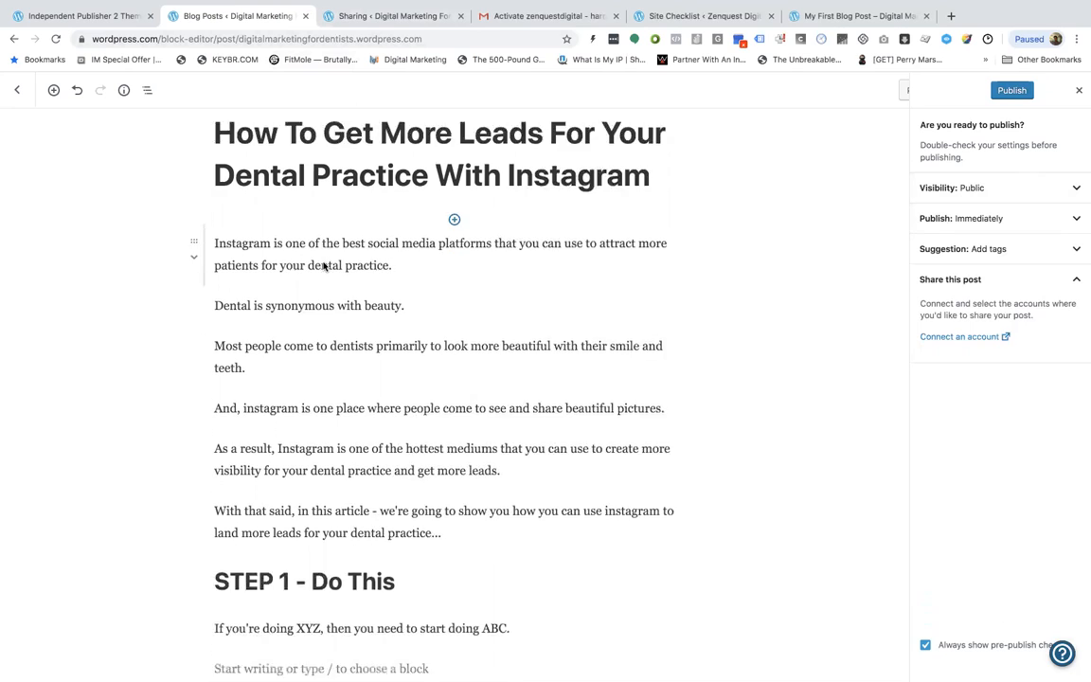
click(1009, 90)
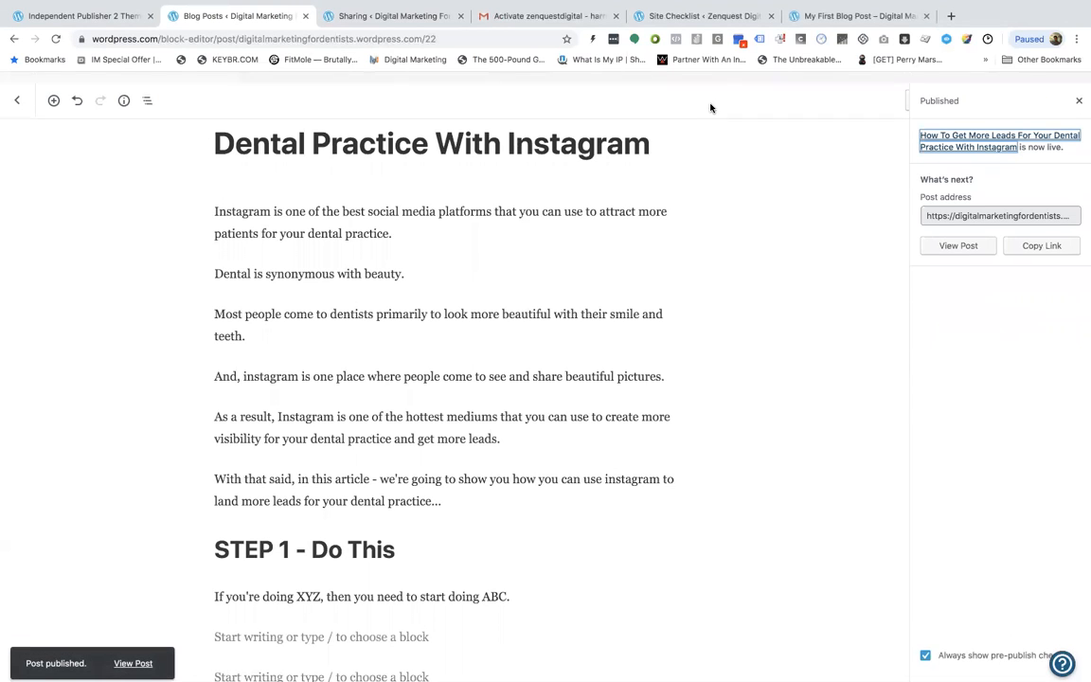
right_click(961, 235)
click(916, 261)
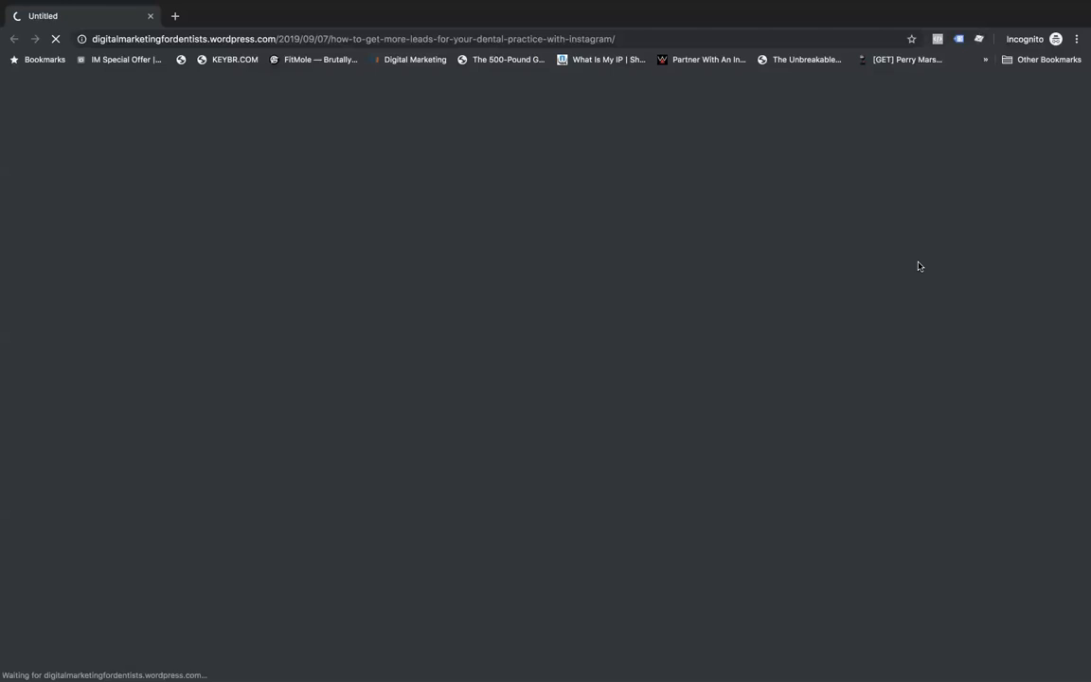
Scroll through the published post to review how it looks on the site
scroll(813, 322, down, 2)
scroll(812, 322, down, 15)
scroll(812, 322, up, 15)
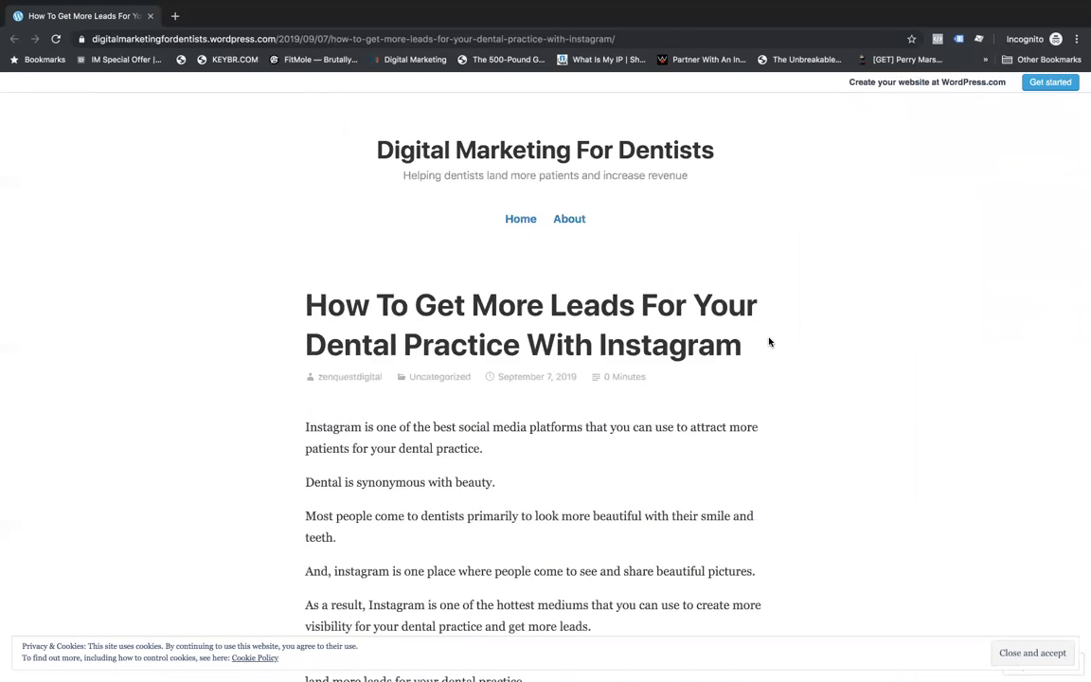
scroll(768, 342, down, 5)
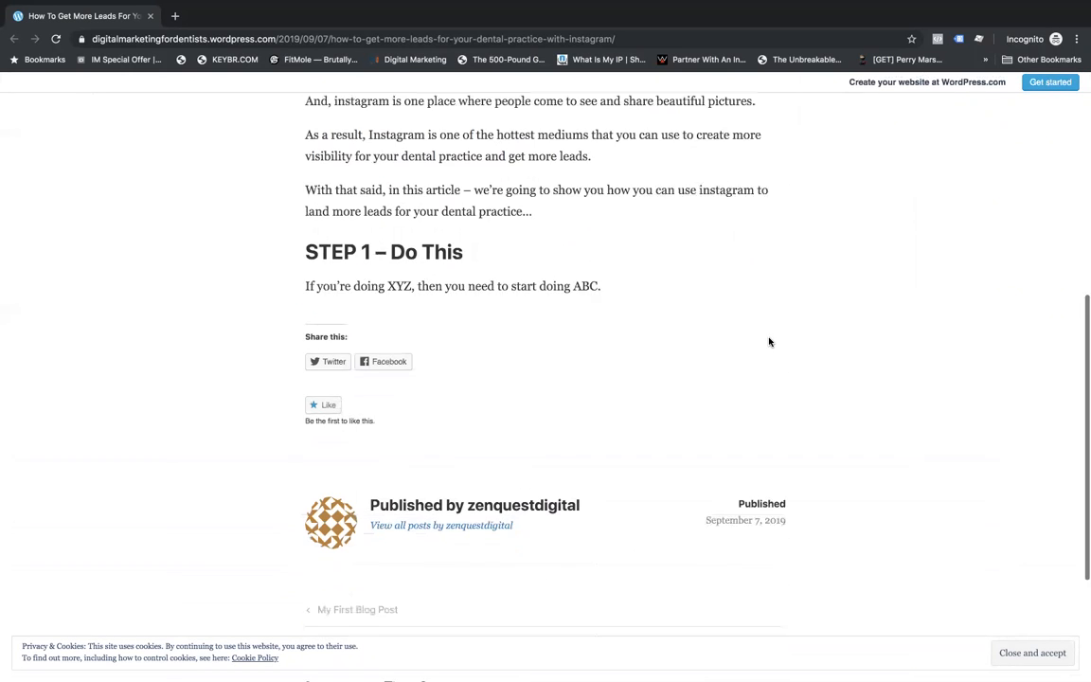